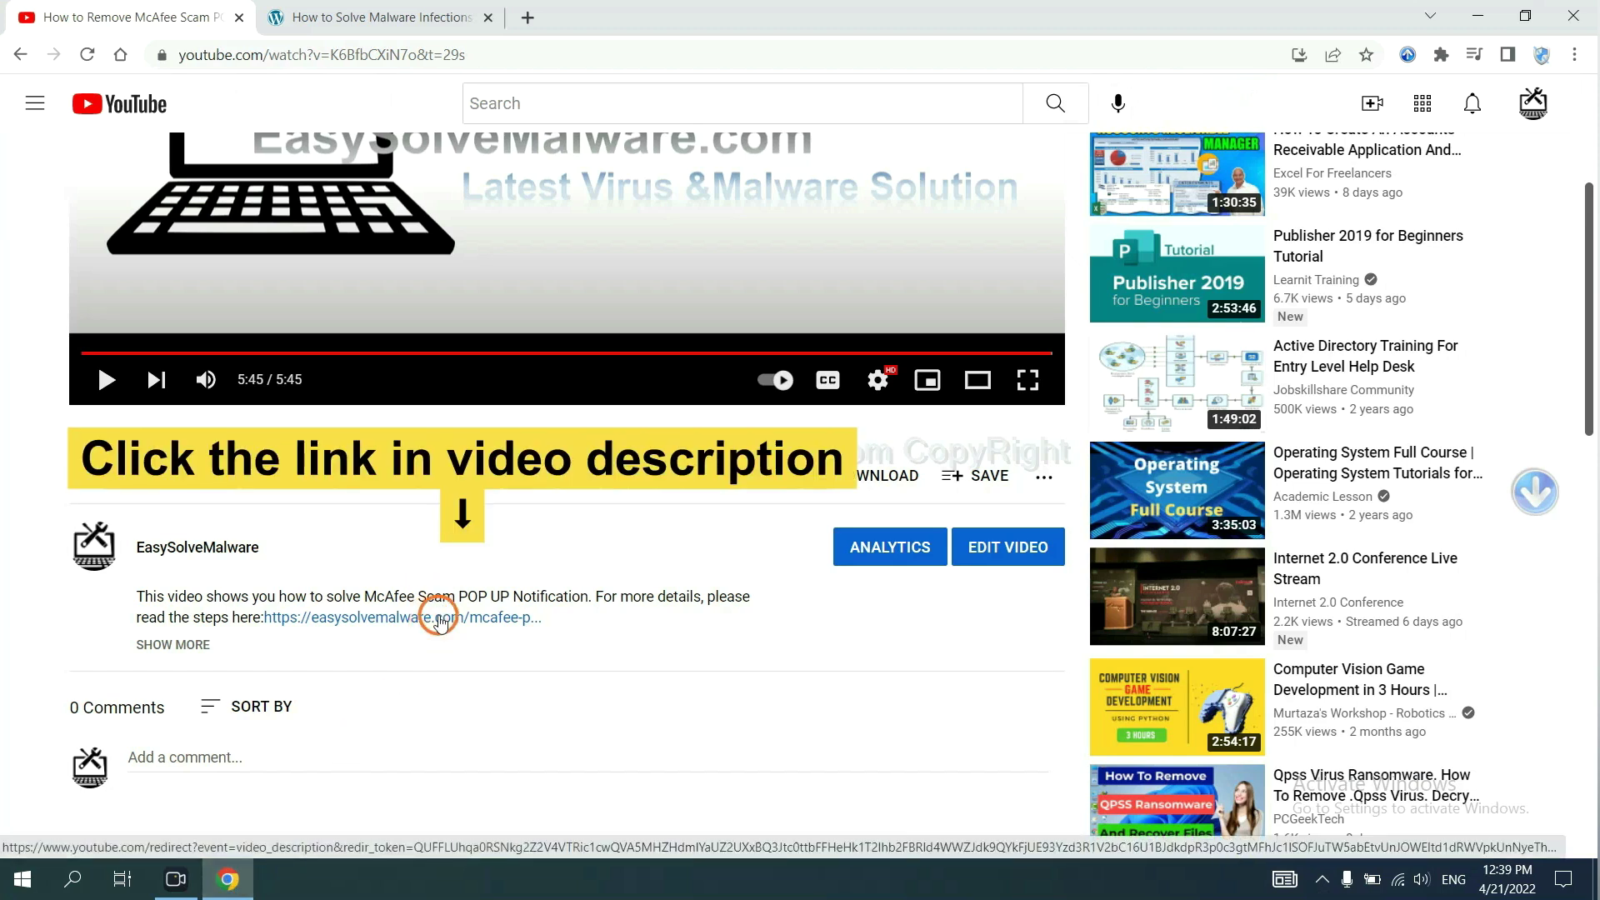
# - Download the SpyHunter Windows installer from the easysolvemalware guide and run the .exe
pyautogui.click(382, 16)
pyautogui.scroll(-3, 1586, 429)
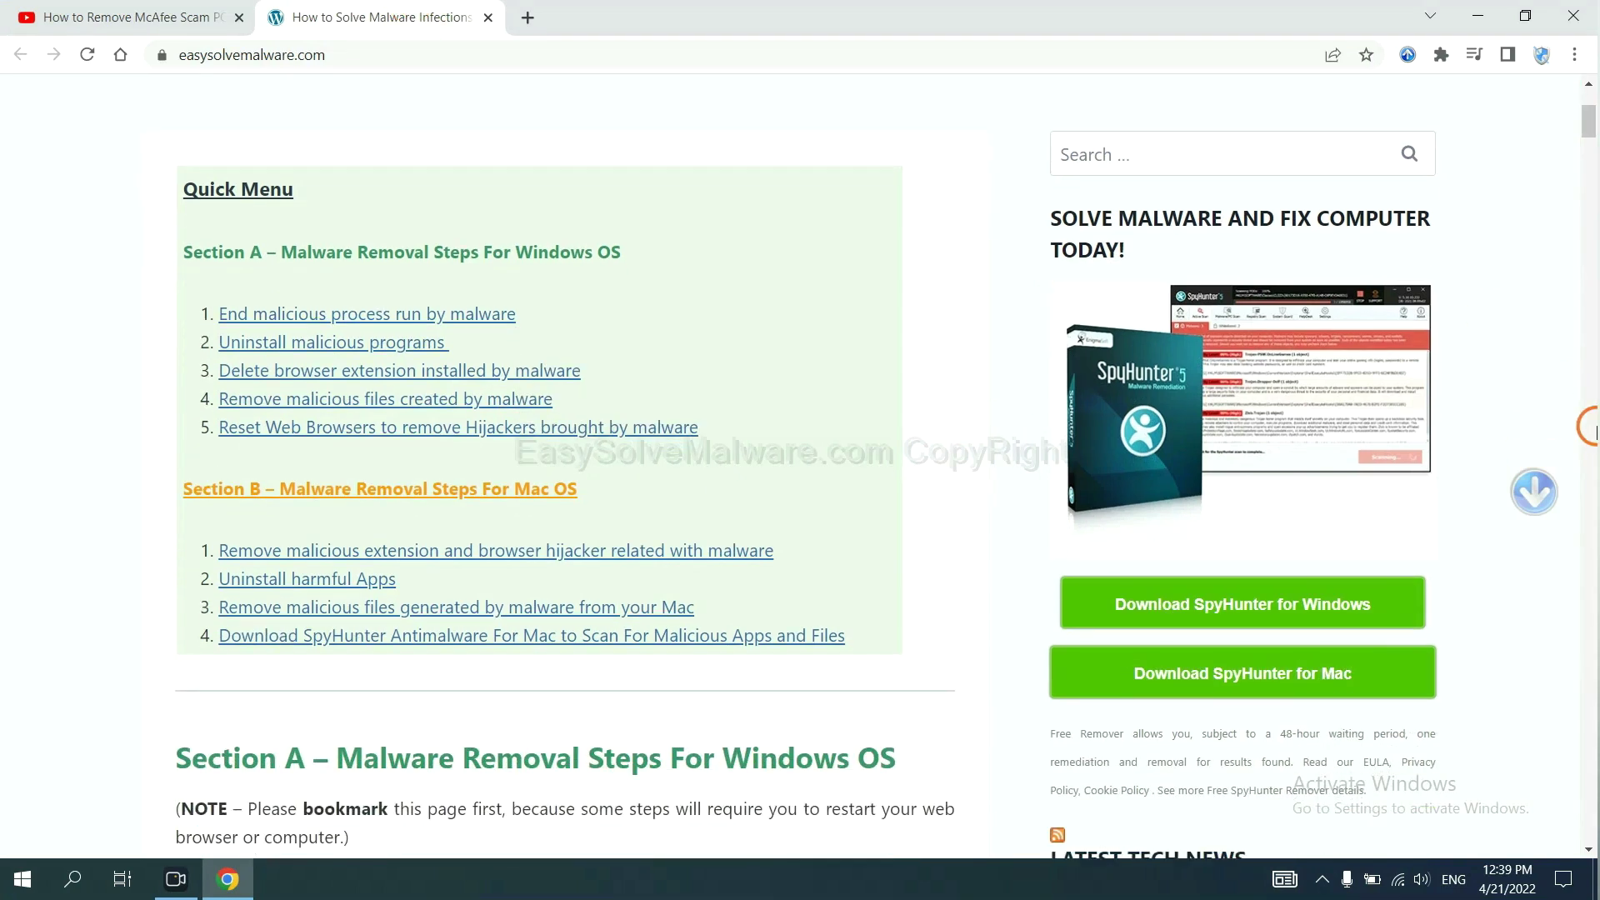
pyautogui.scroll(-2, 1585, 429)
pyautogui.scroll(-1, 1586, 430)
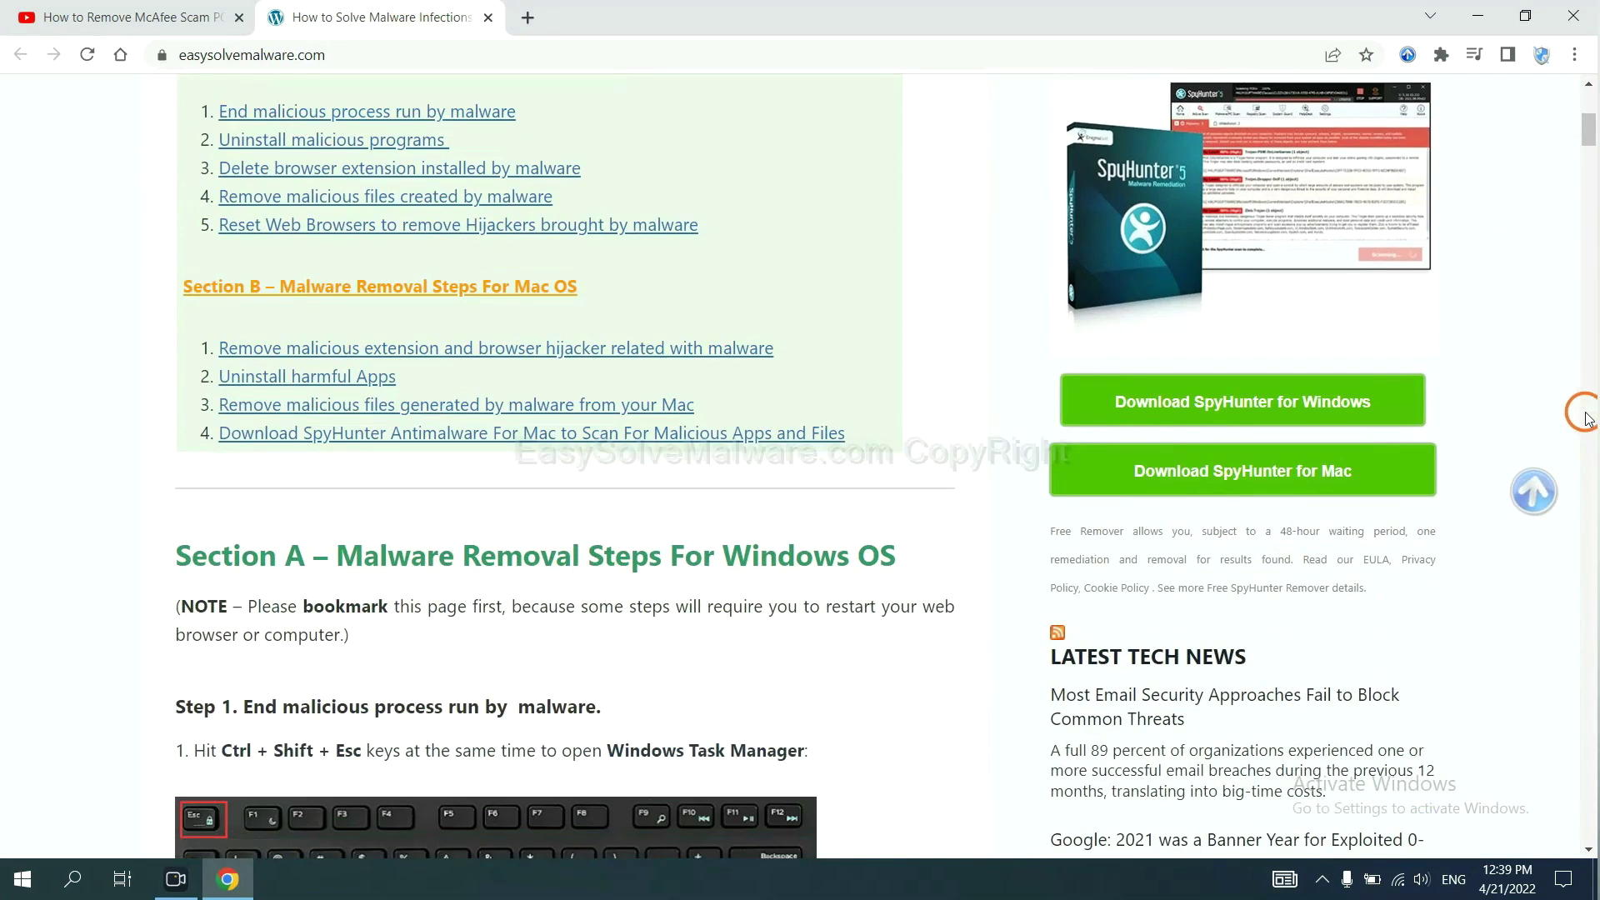
pyautogui.click(1358, 394)
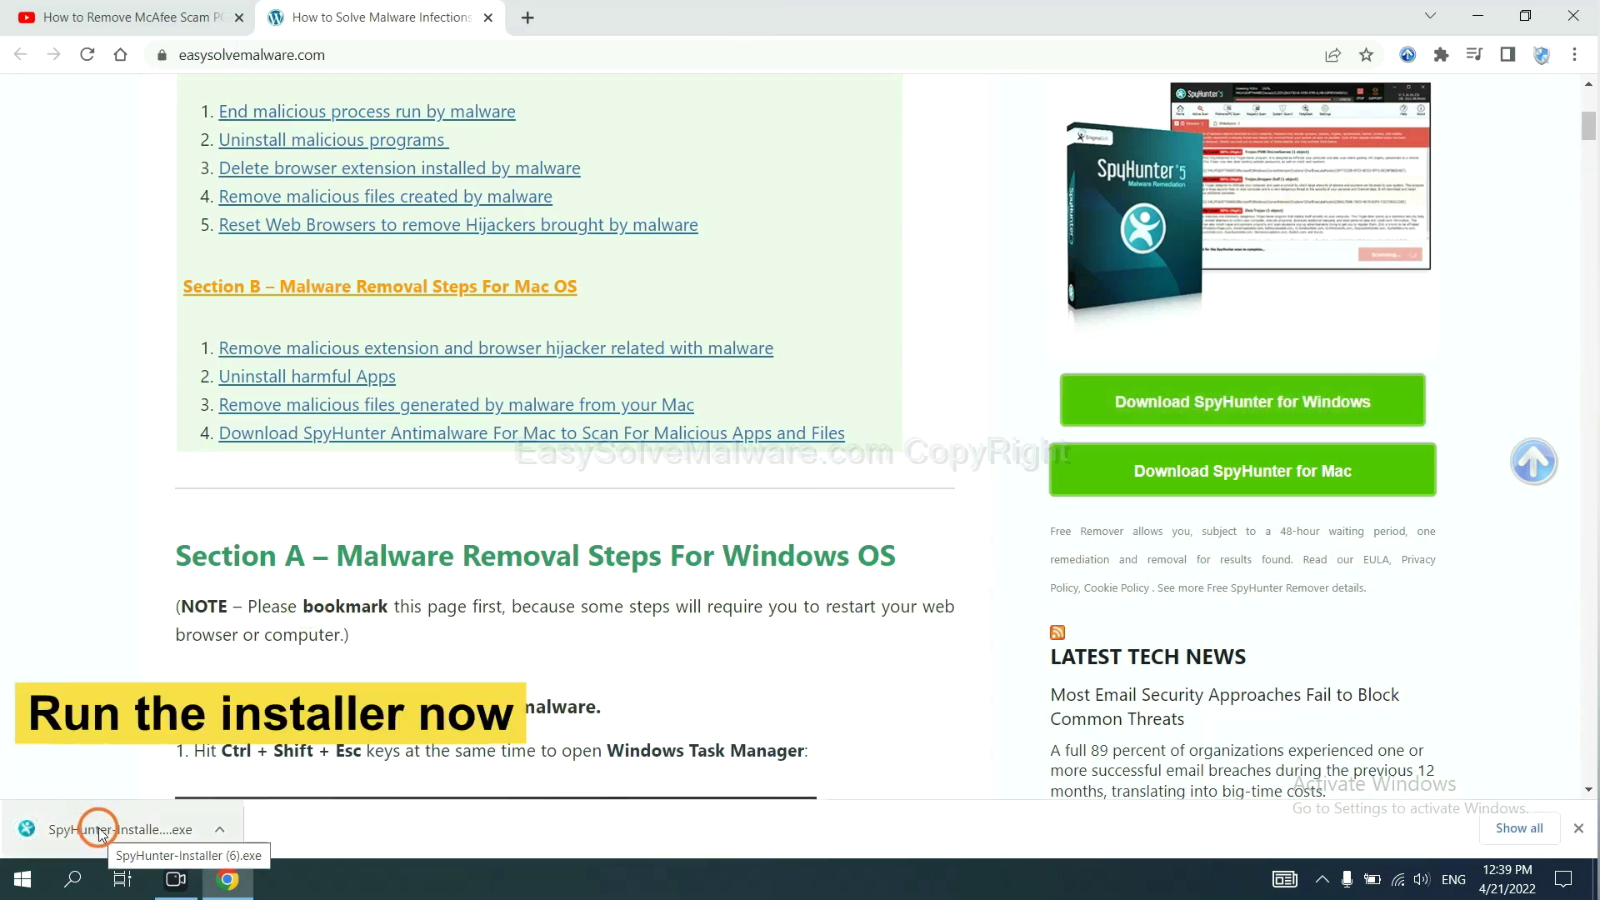
pyautogui.click(99, 831)
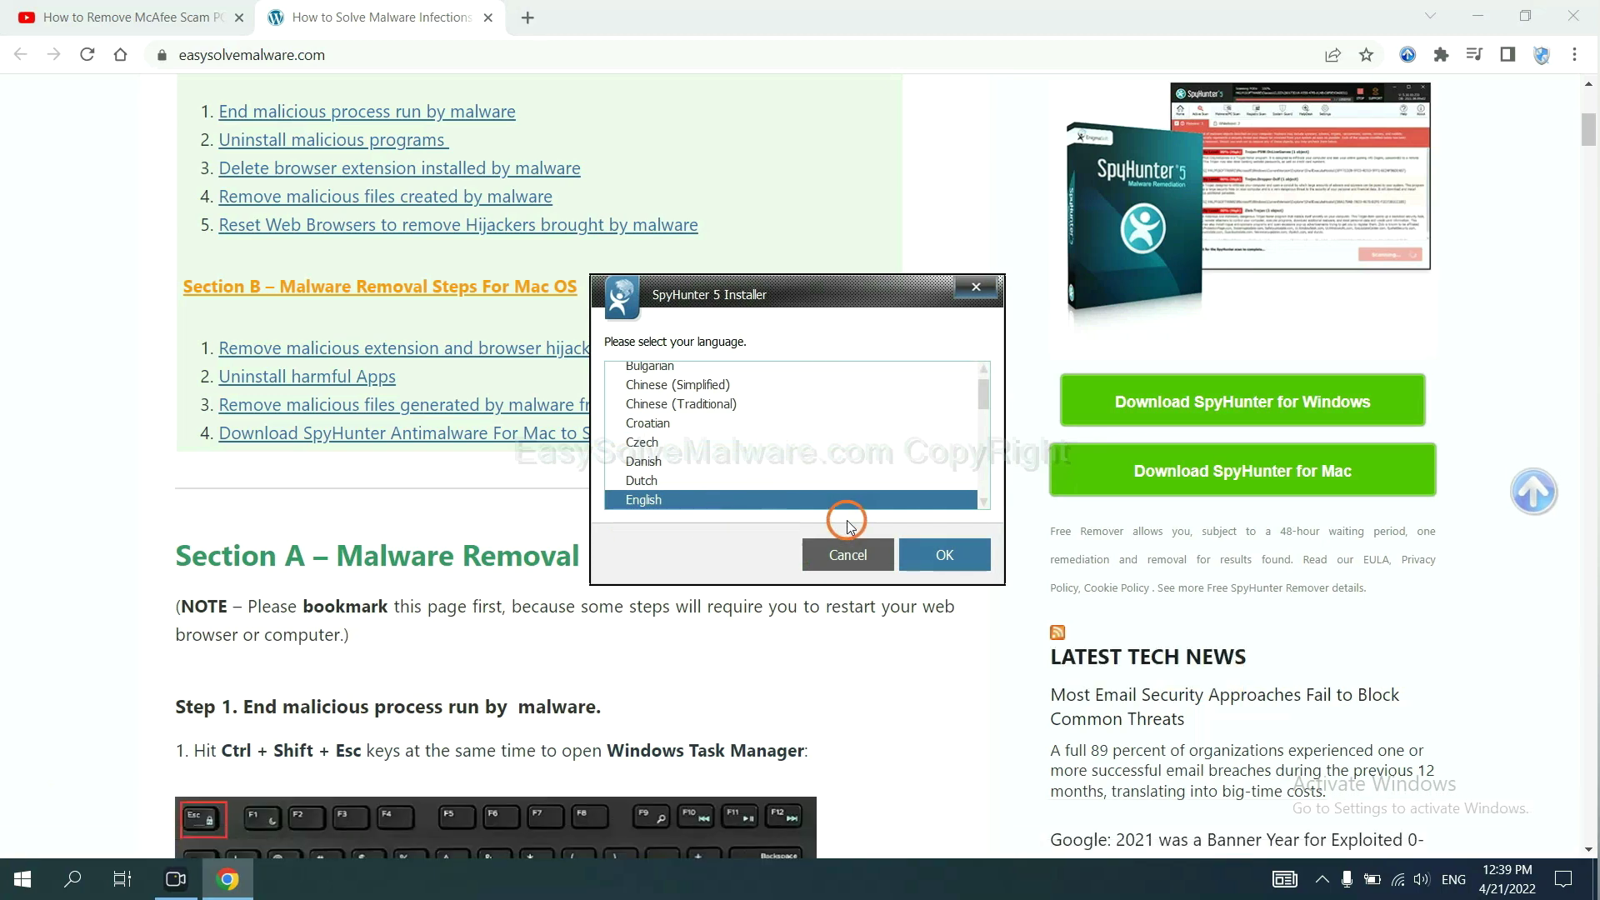
# - Install SpyHunter 5 in English, accepting the EULA and finishing setup
pyautogui.click(927, 554)
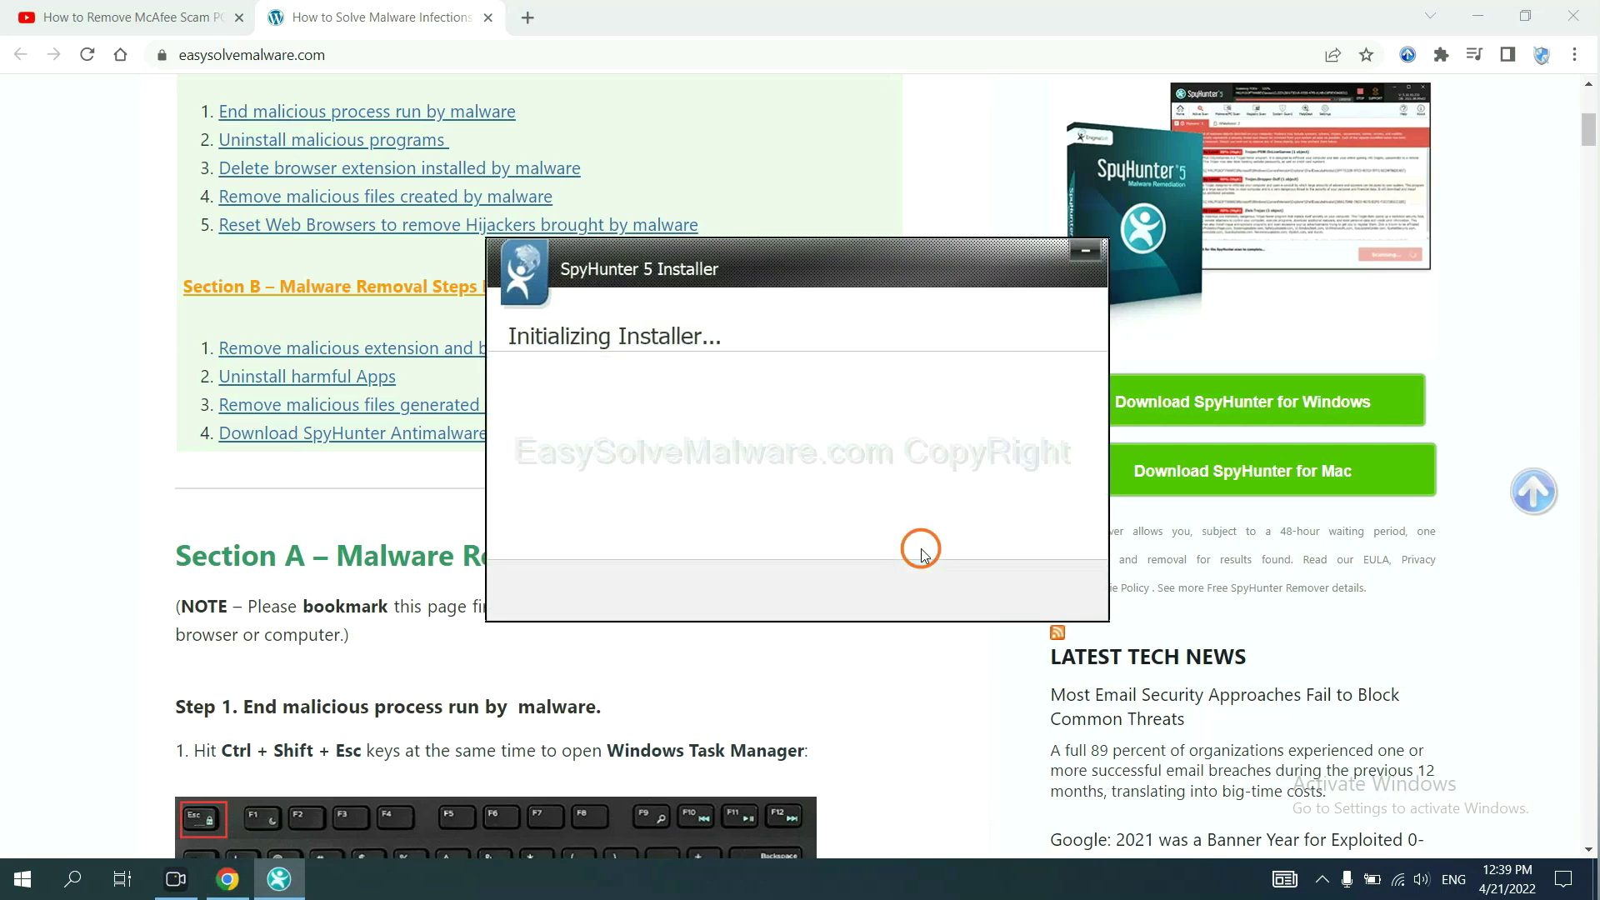
pyautogui.click(718, 452)
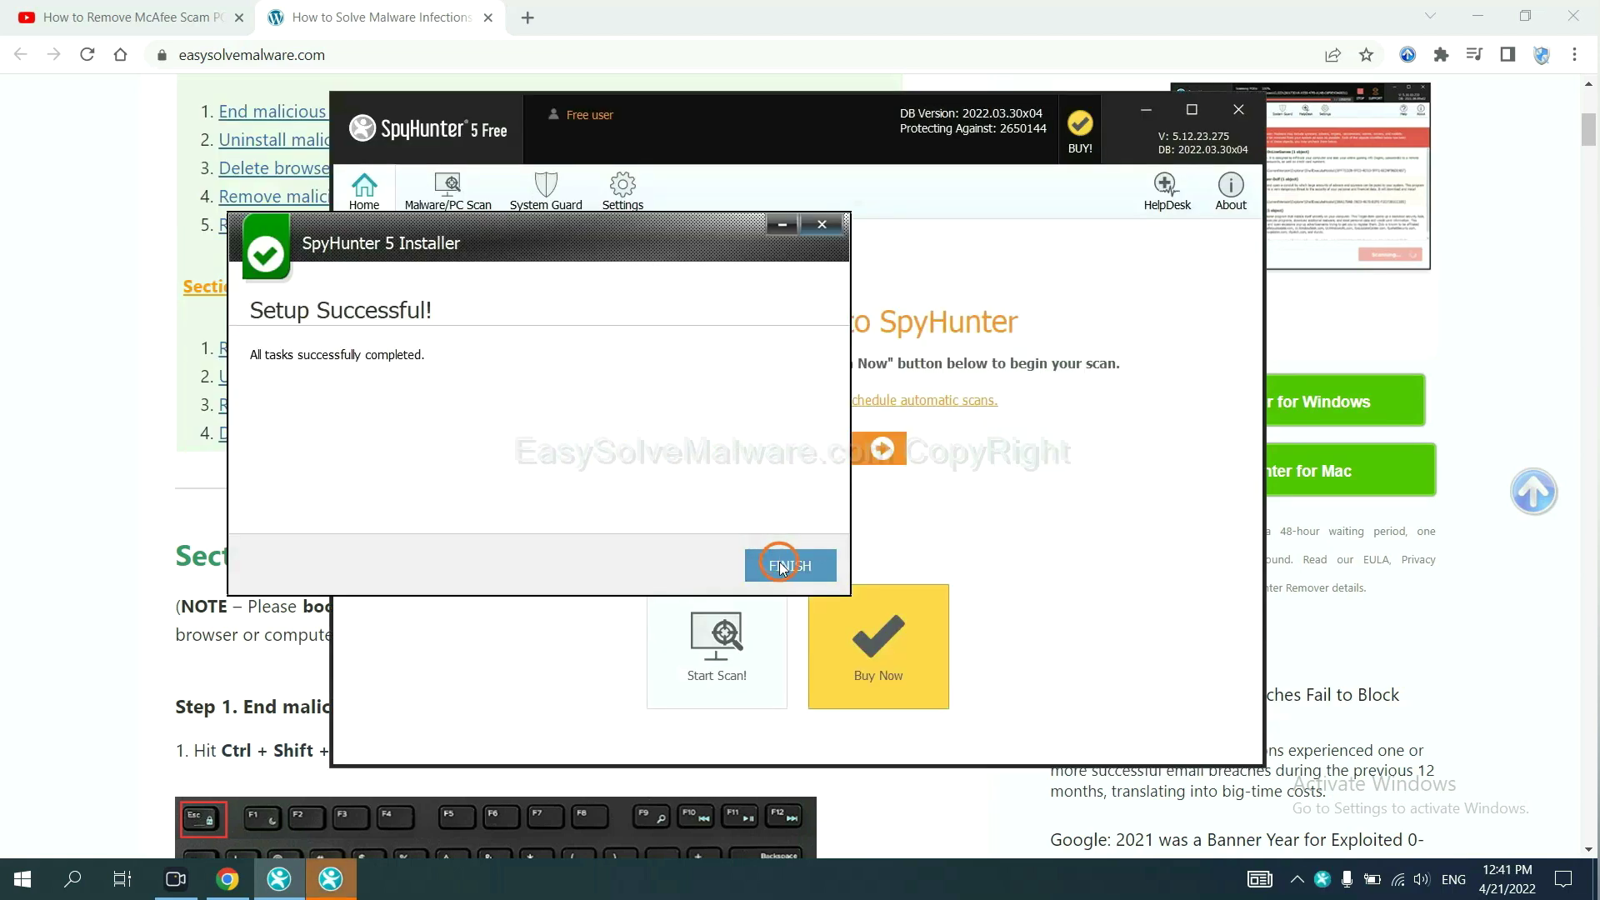
pyautogui.click(783, 562)
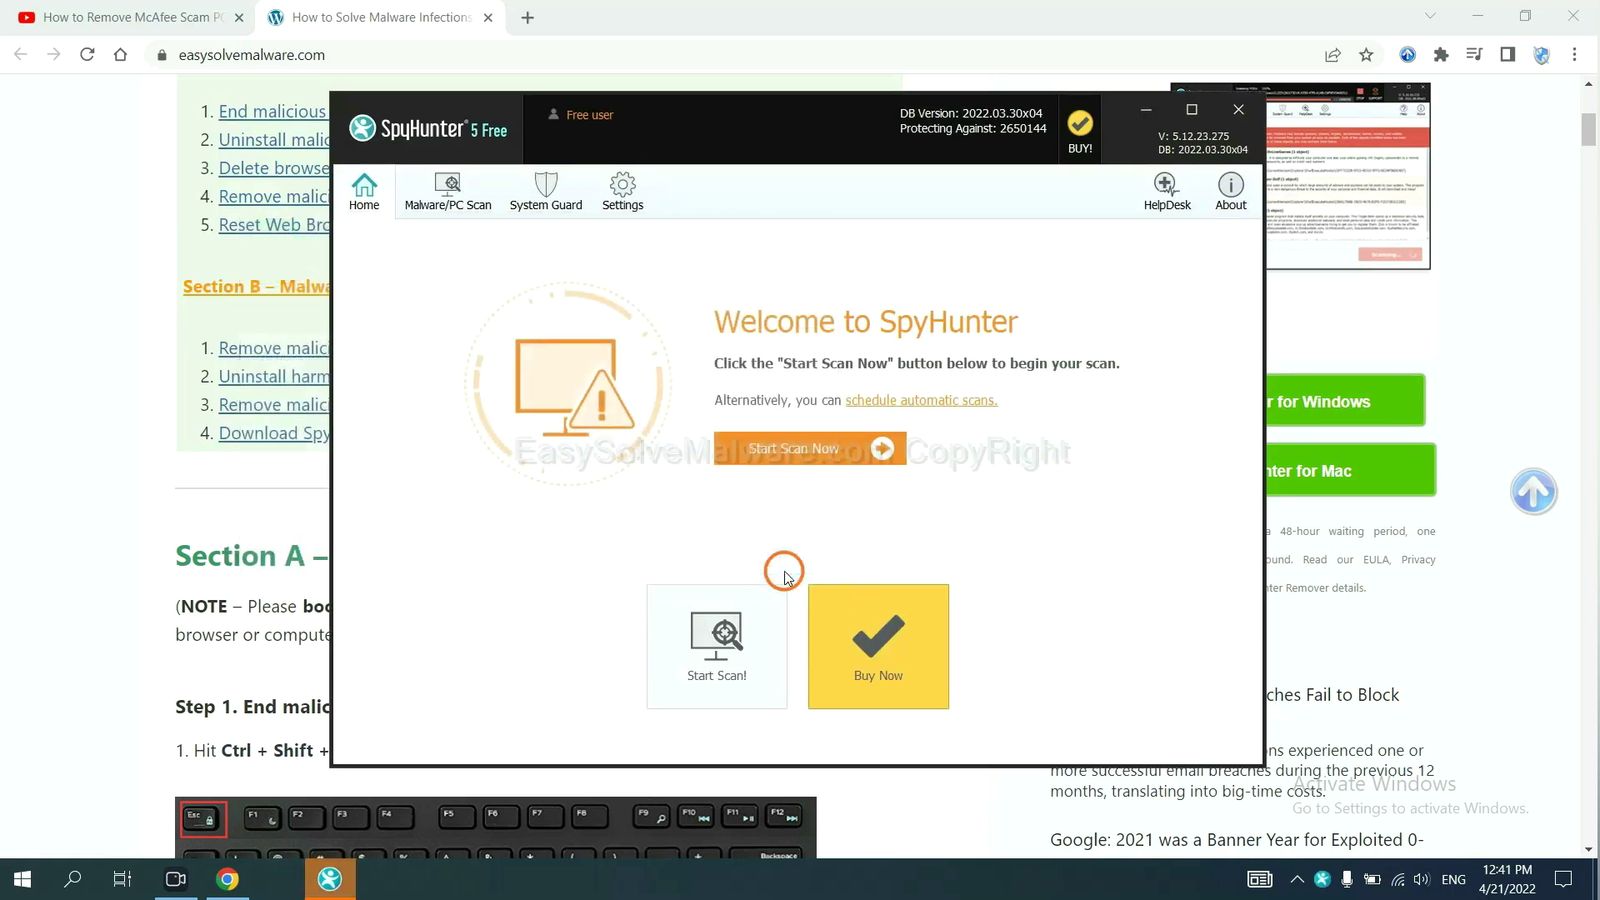
# - Run a SpyHunter scan and move past the Unknown Objects review of remove360.bat
pyautogui.click(784, 453)
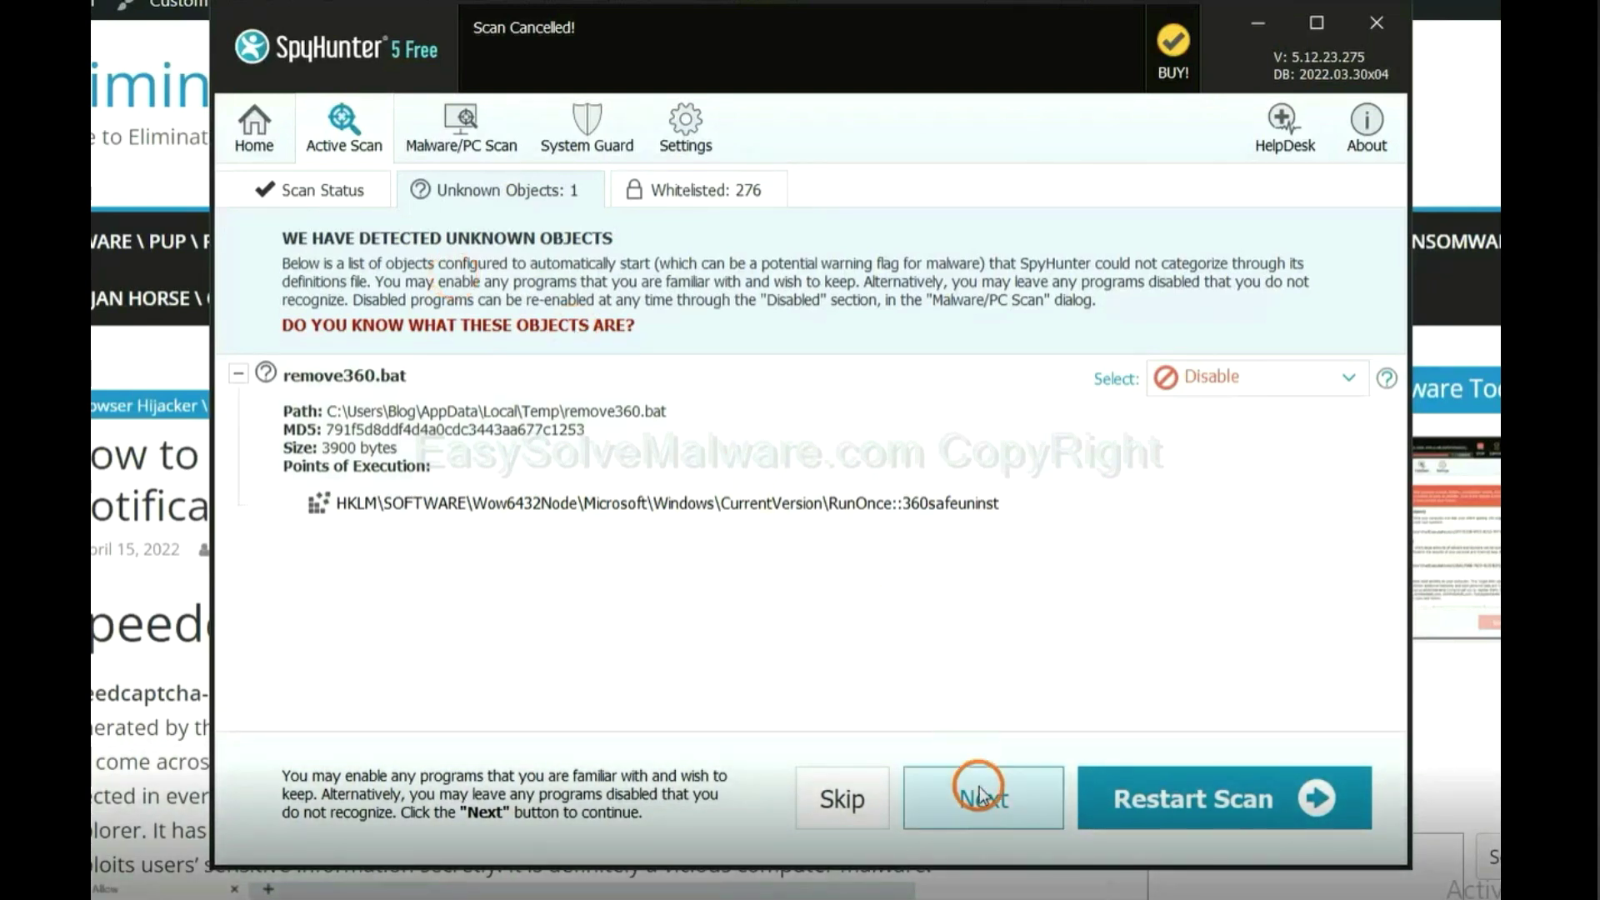
pyautogui.click(980, 795)
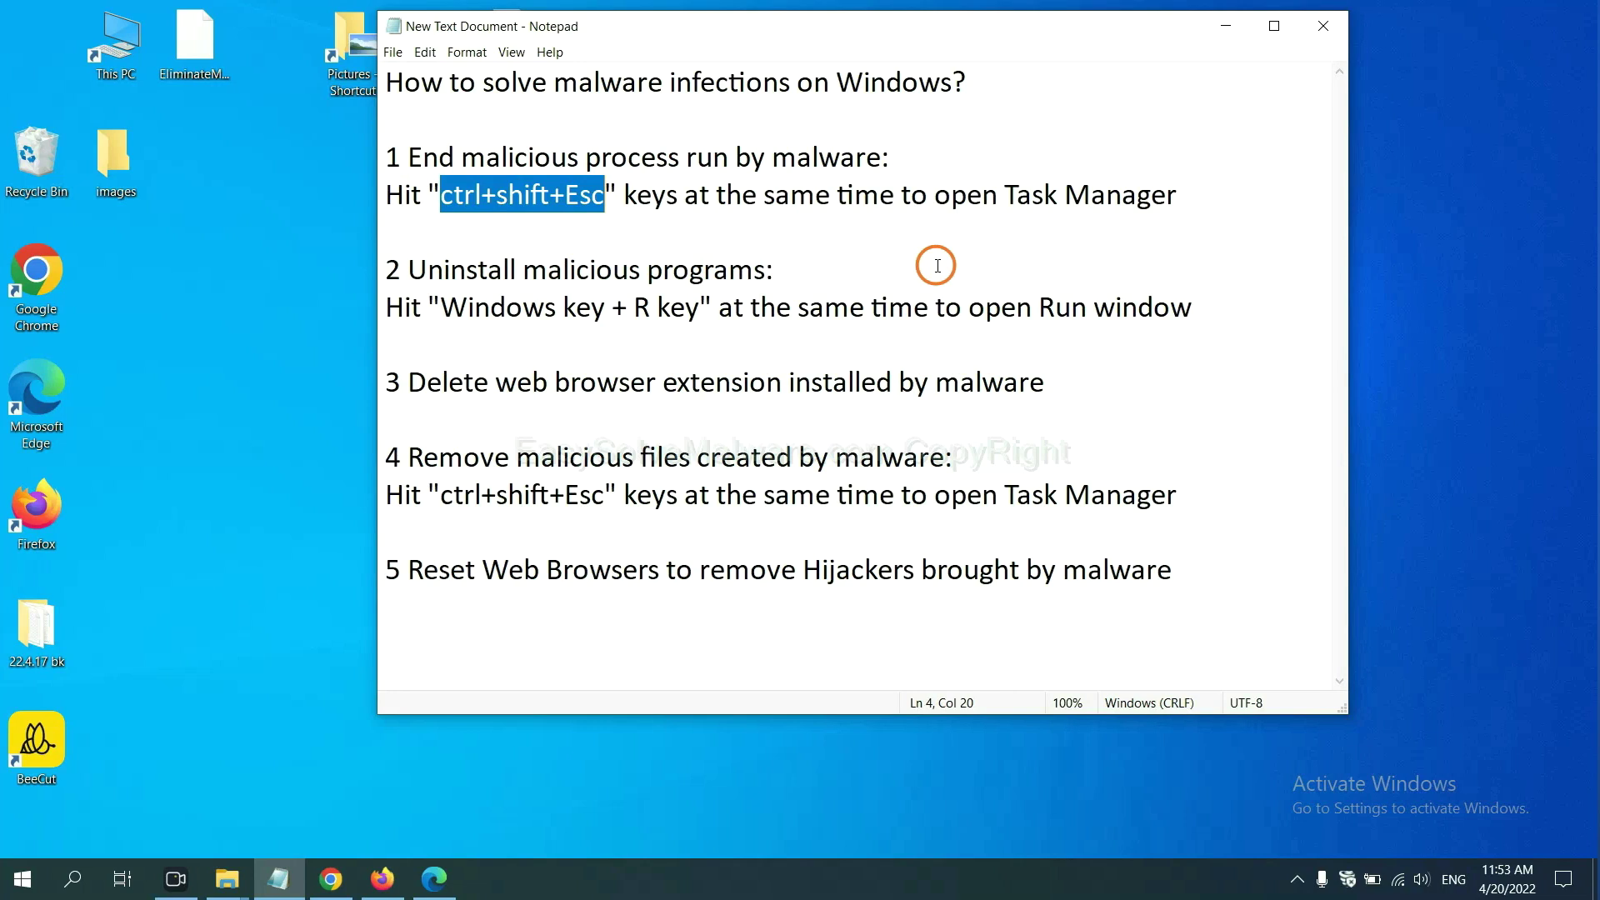
# - Highlight 'ctrl+shift+Esc' in the guide and open Task Manager with that shortcut
pyautogui.click(570, 201)
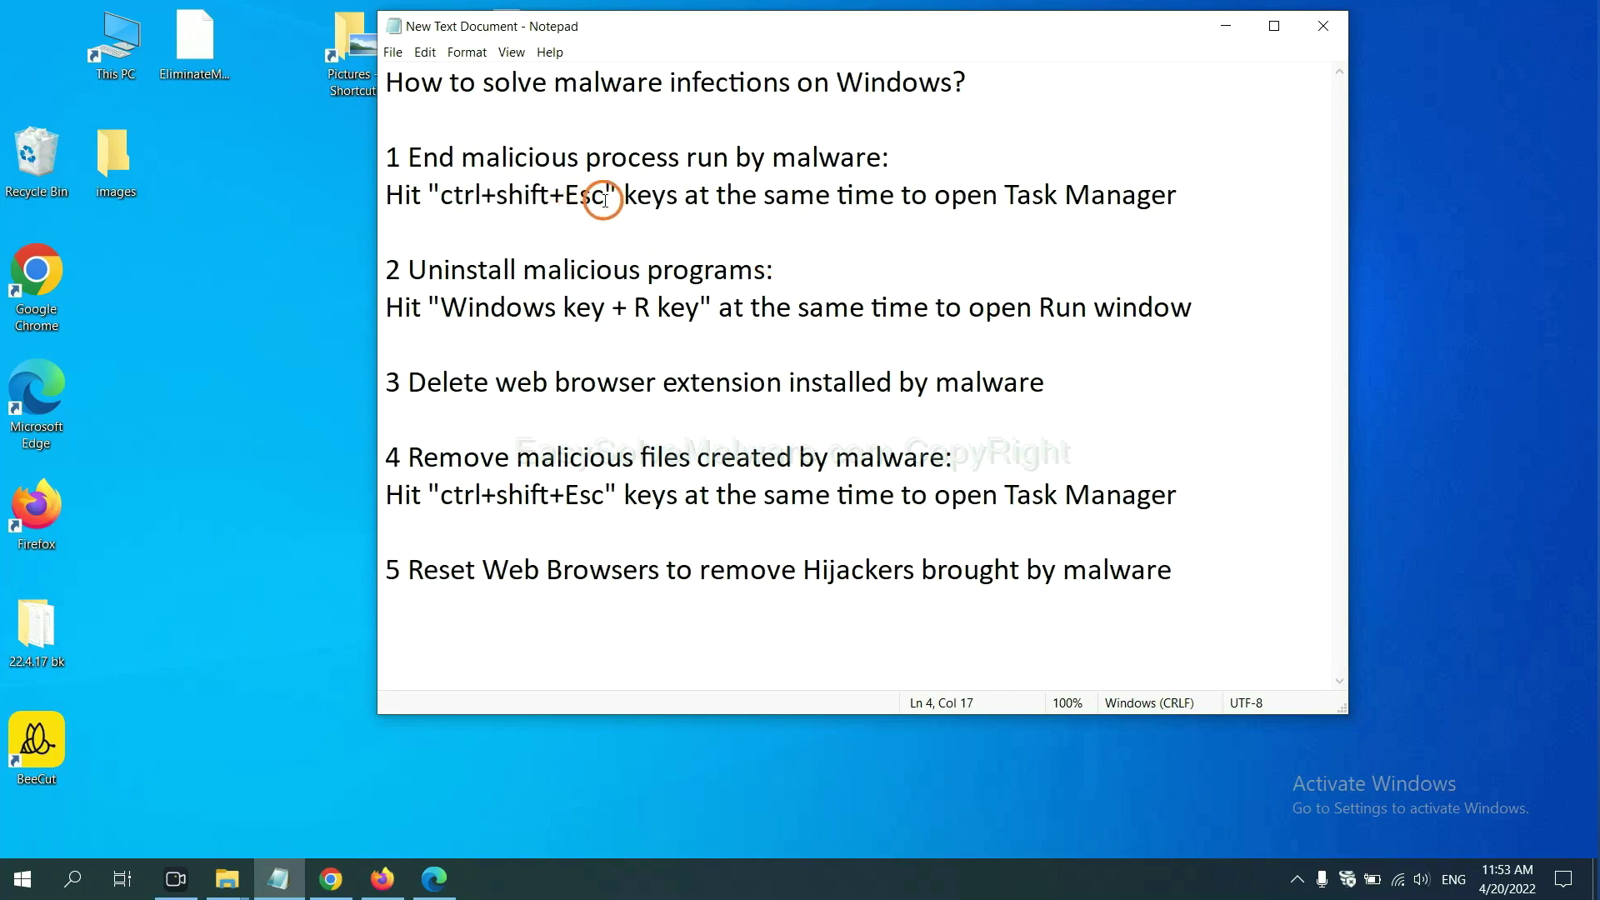
pyautogui.moveTo(607, 197); pyautogui.dragTo(441, 197)
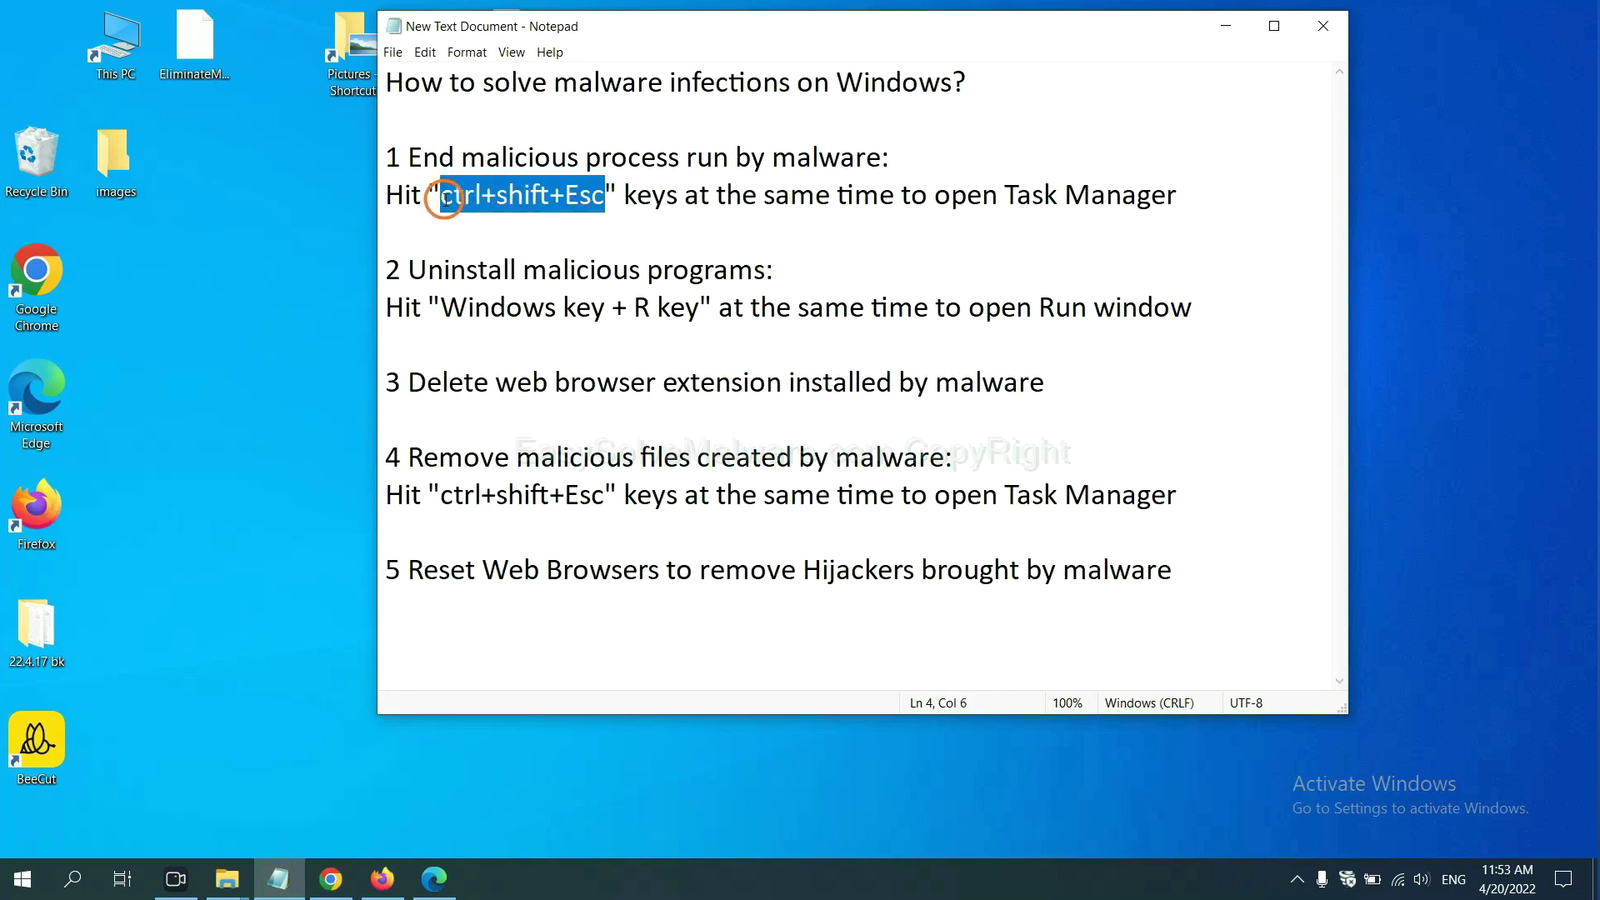
pyautogui.hotkey('ctrl', 'shift', 'Escape')
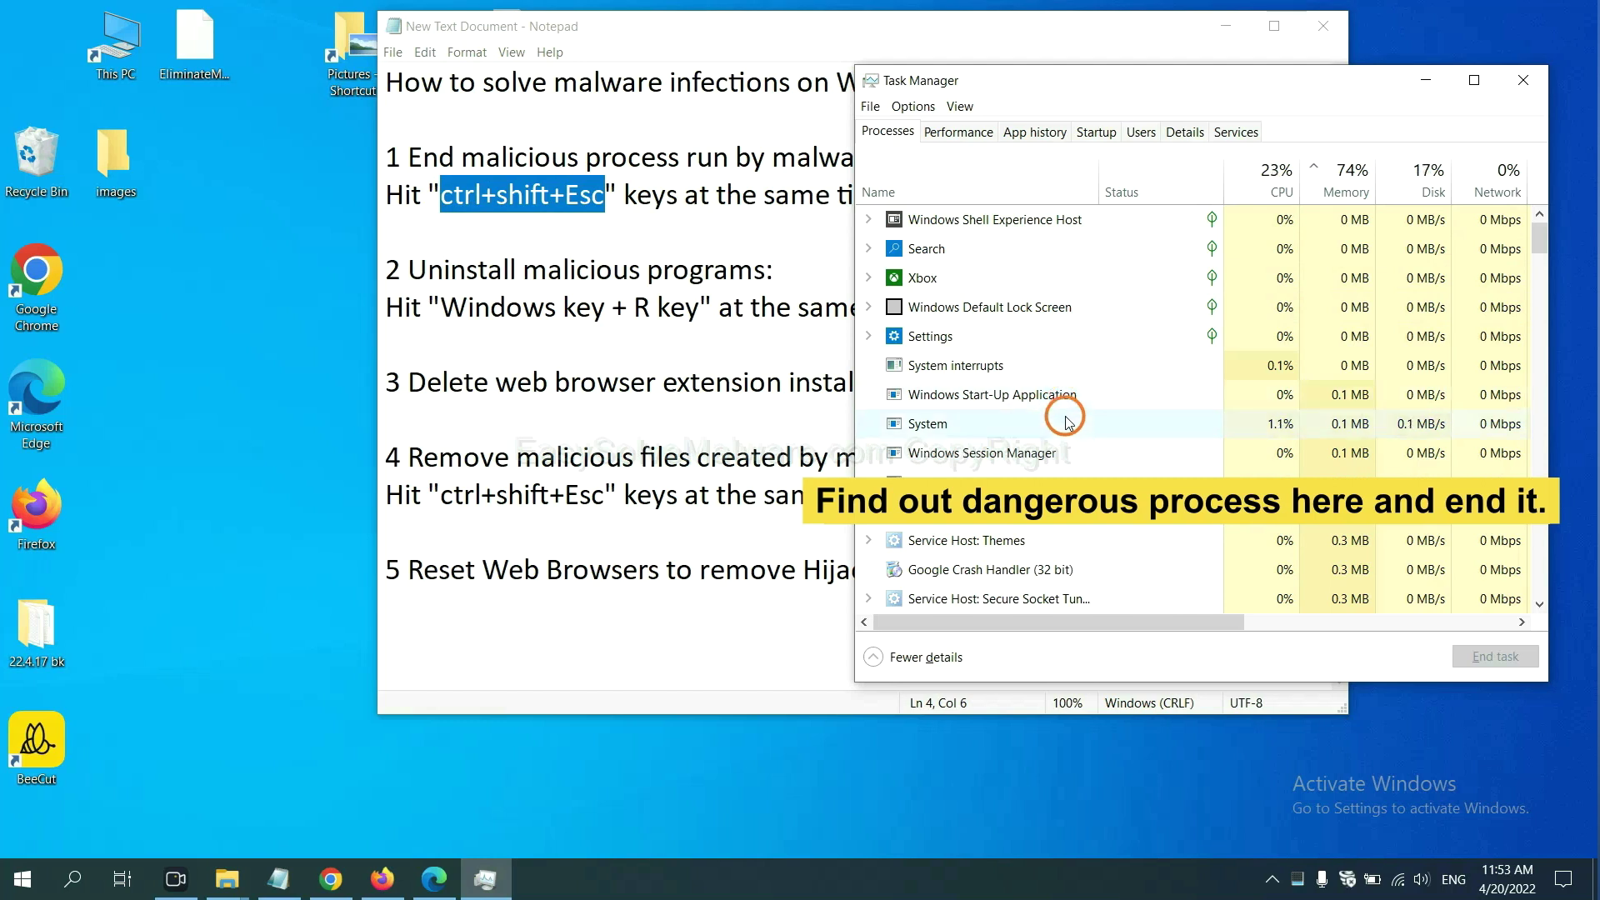
# - Inspect the System and Usermode Font Driver Host processes, then close Task Manager
pyautogui.click(1066, 420)
pyautogui.click(1063, 481)
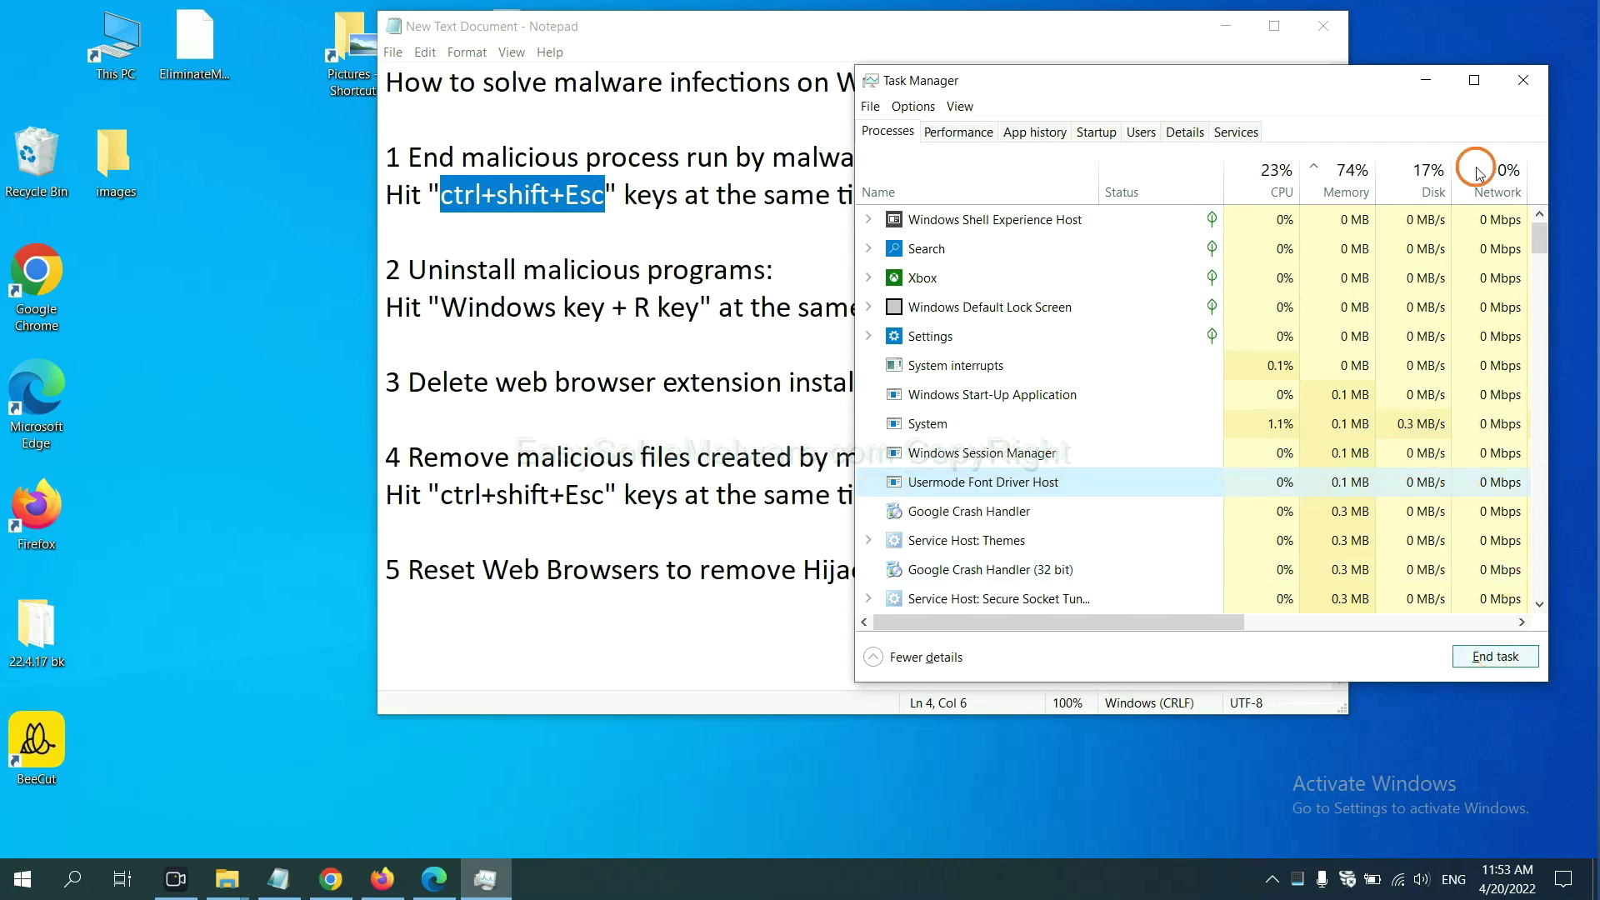
pyautogui.click(1519, 83)
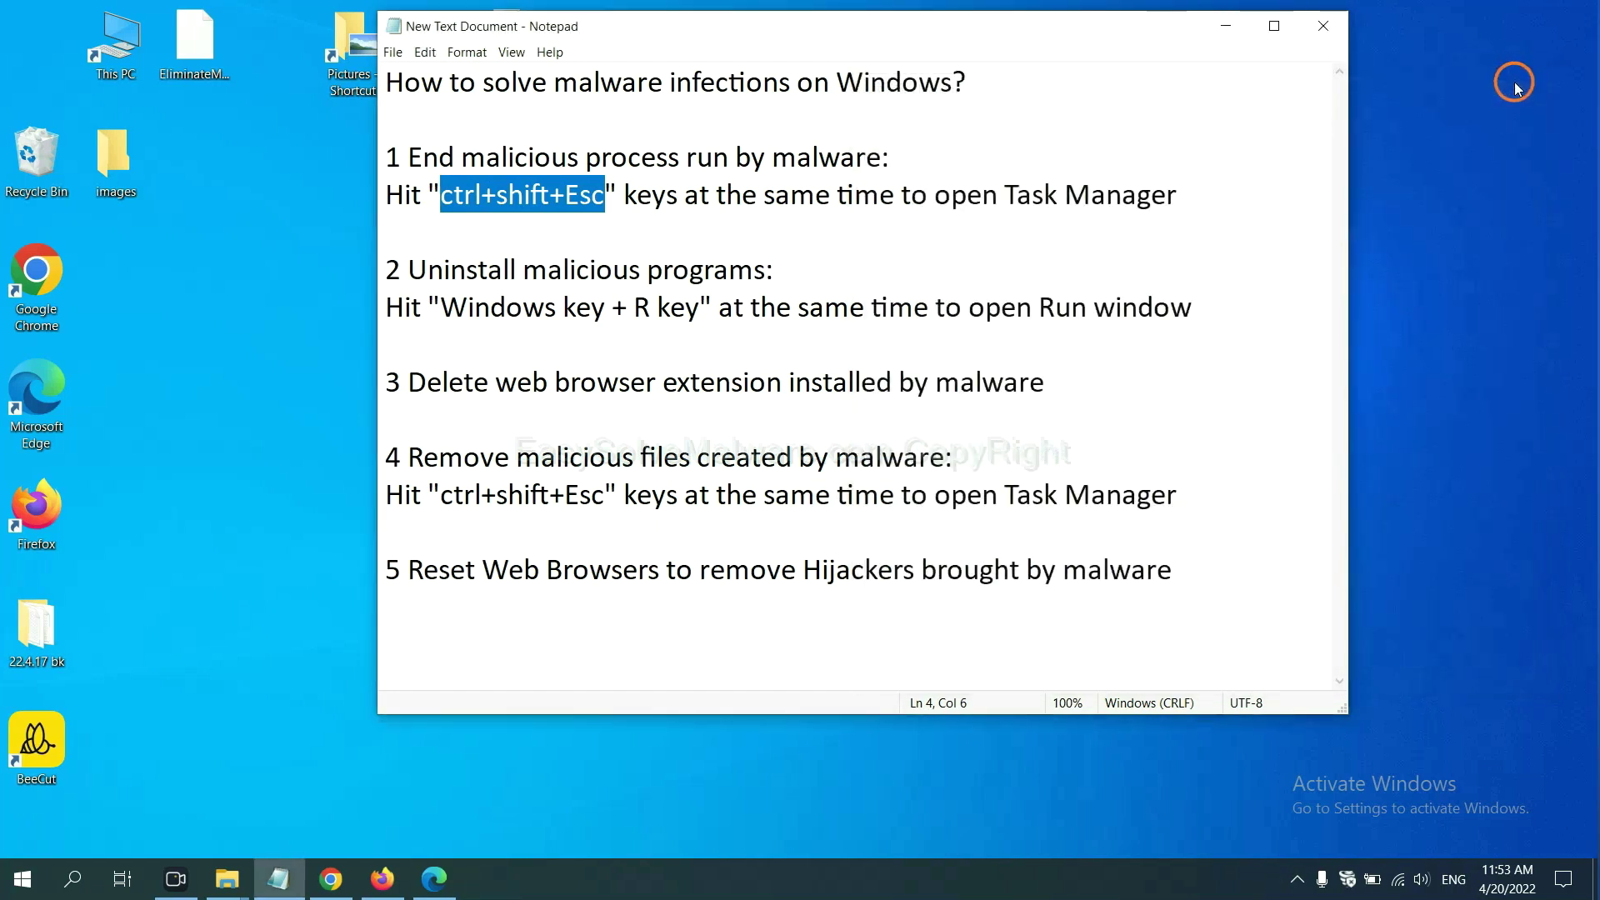
# - Highlight 'Windows key + R key' in step 2 and open the Run dialog with Win+R
pyautogui.click(730, 306)
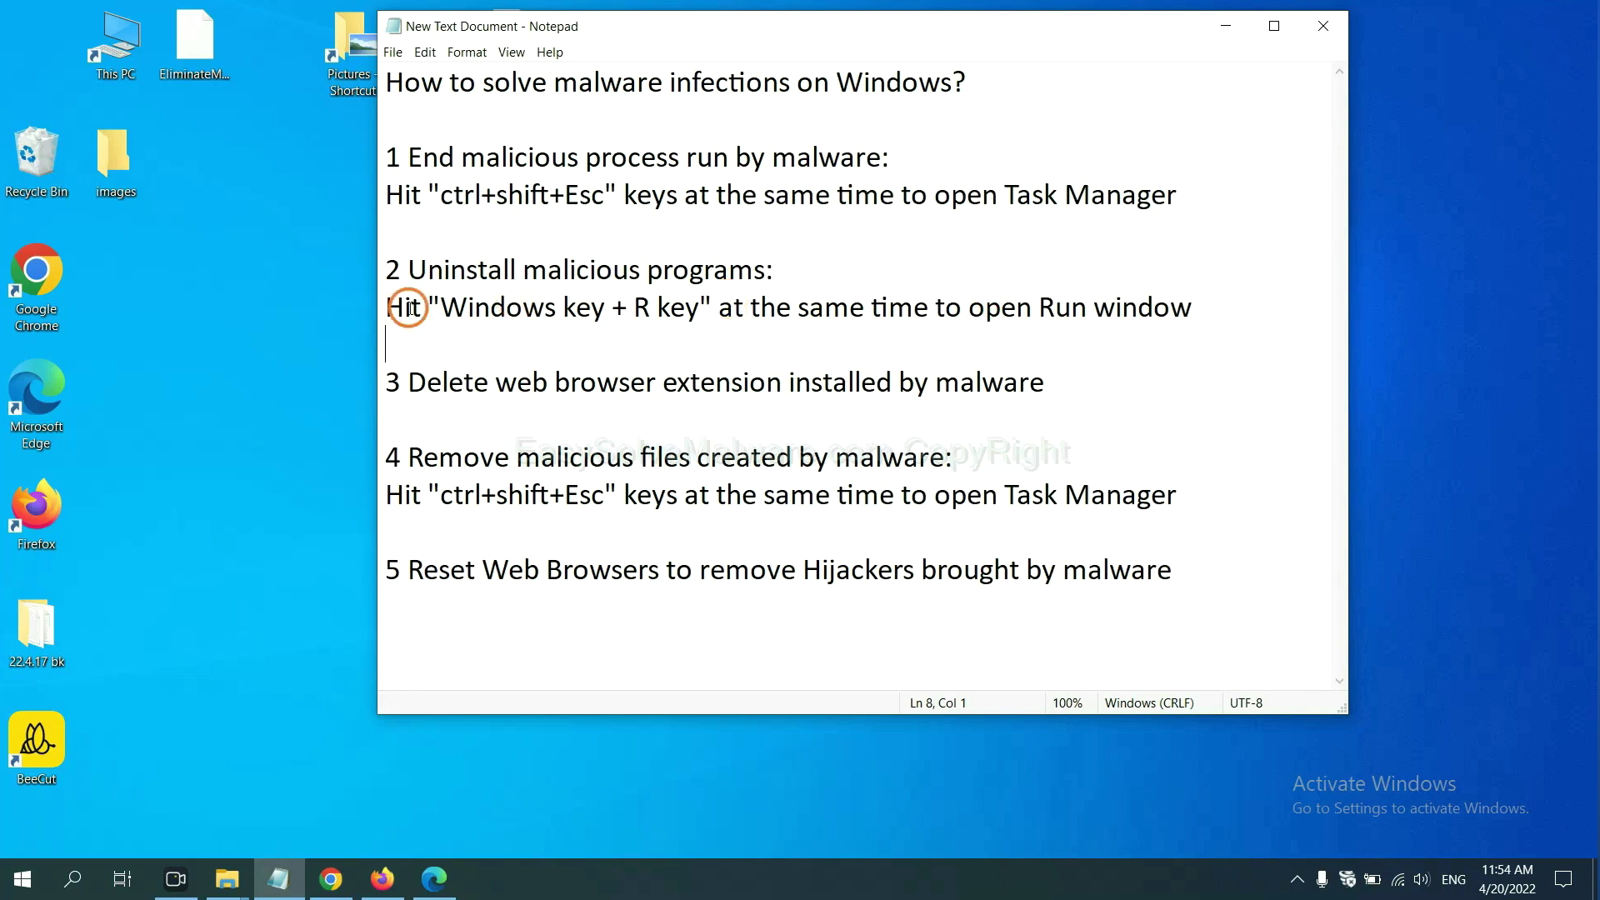
pyautogui.click(442, 308)
pyautogui.moveTo(442, 308); pyautogui.dragTo(695, 323)
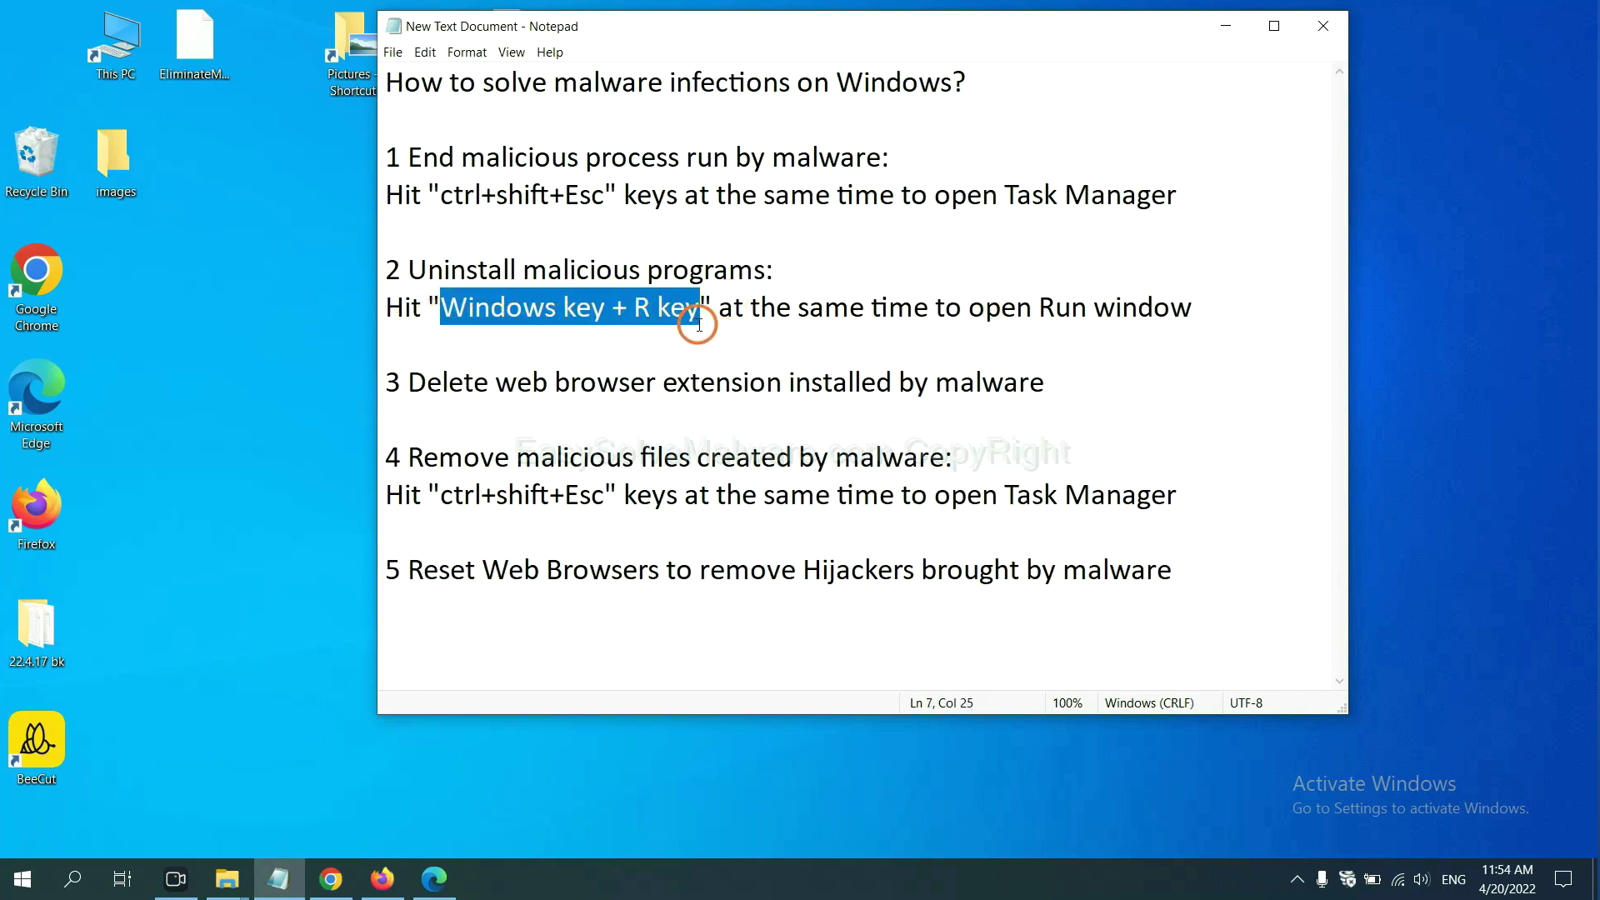
pyautogui.press('super+r')
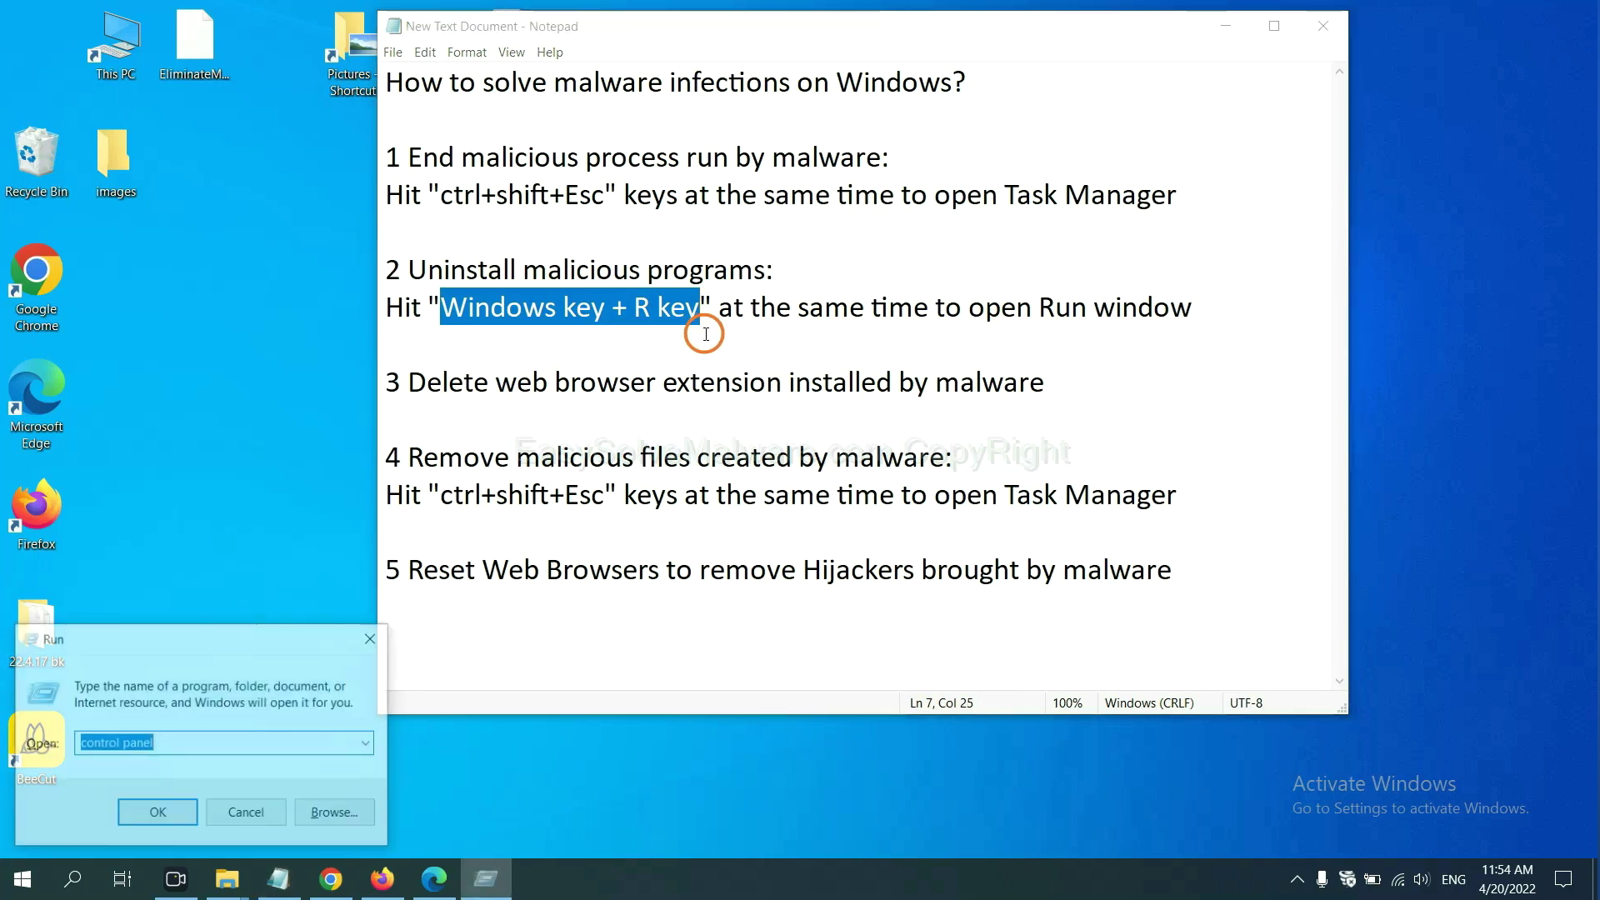
# - Move the Run dialog beside step 2 and run the 'control panel' command
pyautogui.moveTo(173, 650); pyautogui.dragTo(1222, 297)
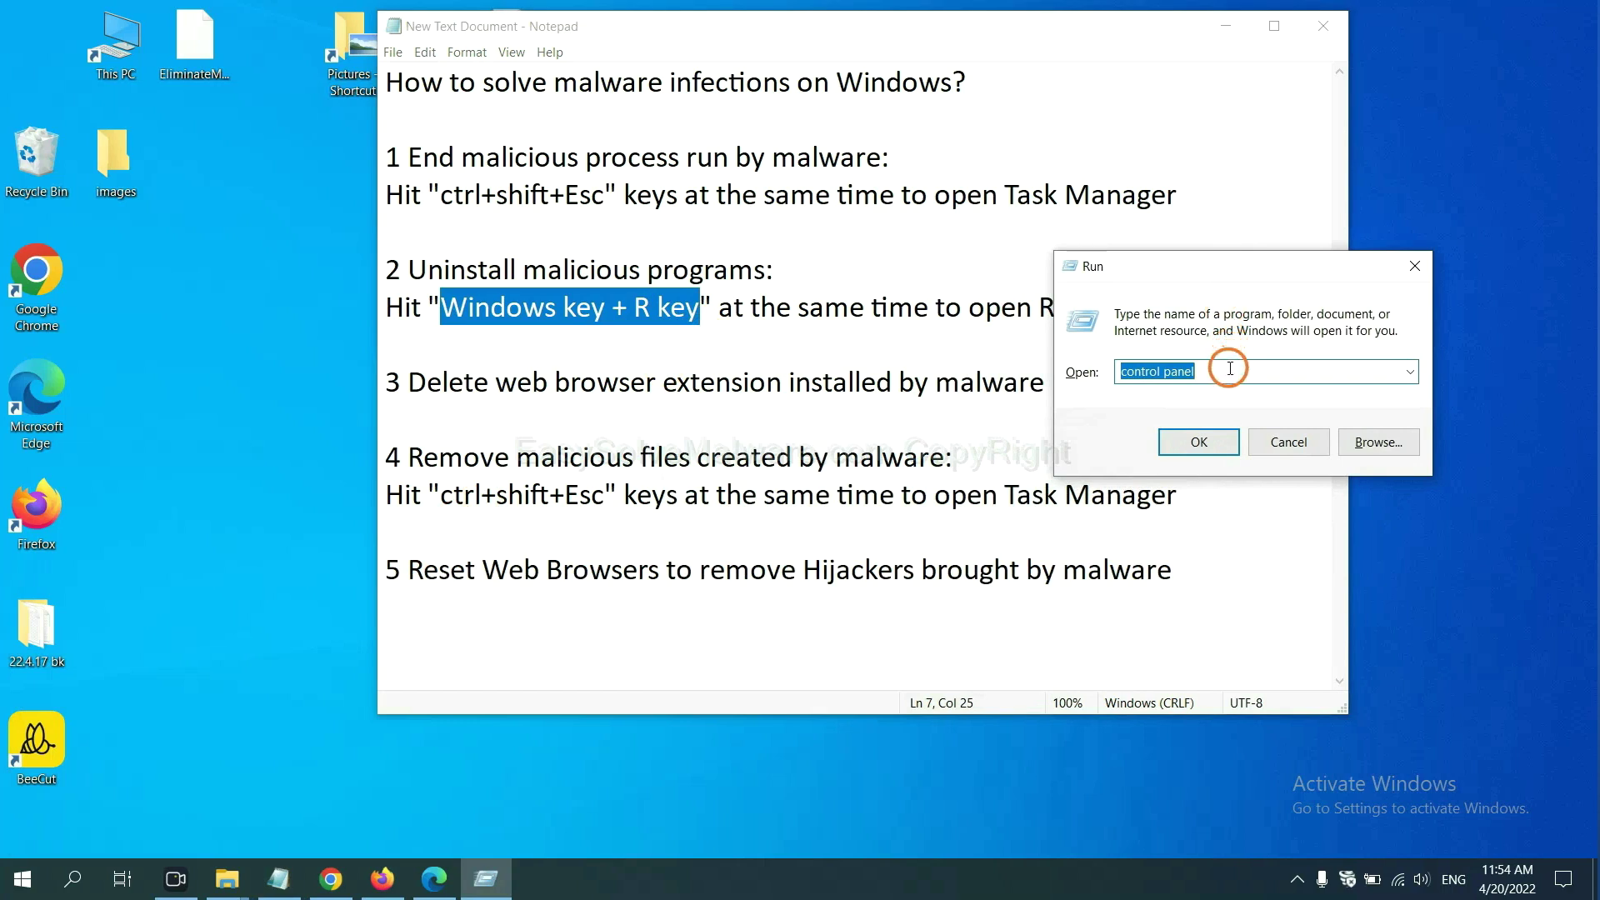
pyautogui.click(1230, 371)
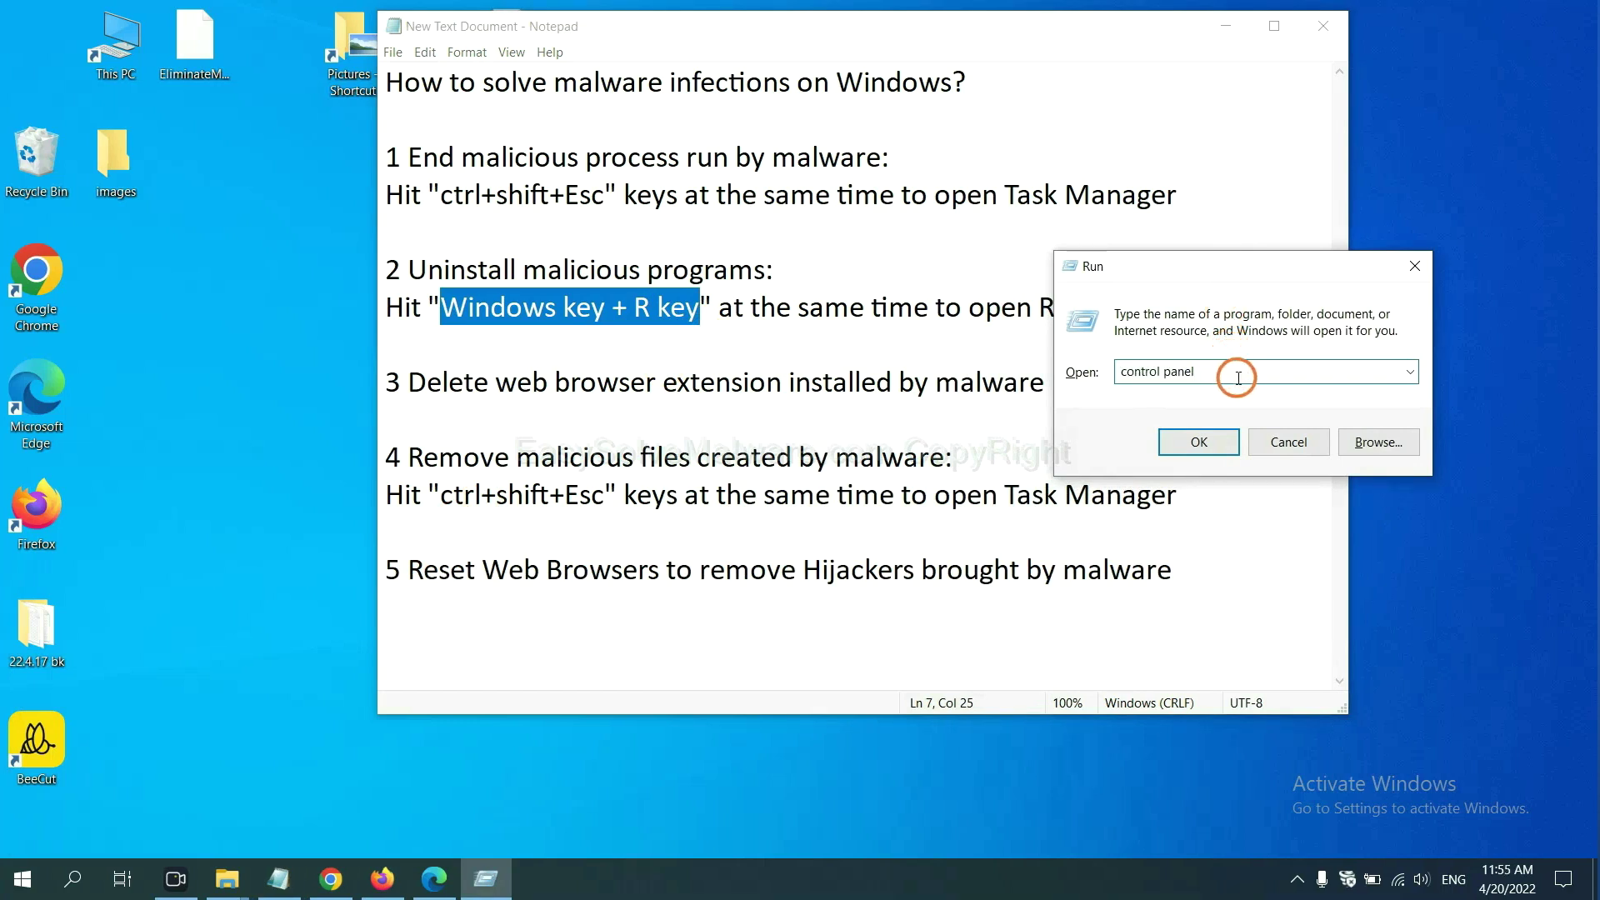
pyautogui.moveTo(1117, 372); pyautogui.dragTo(1197, 371)
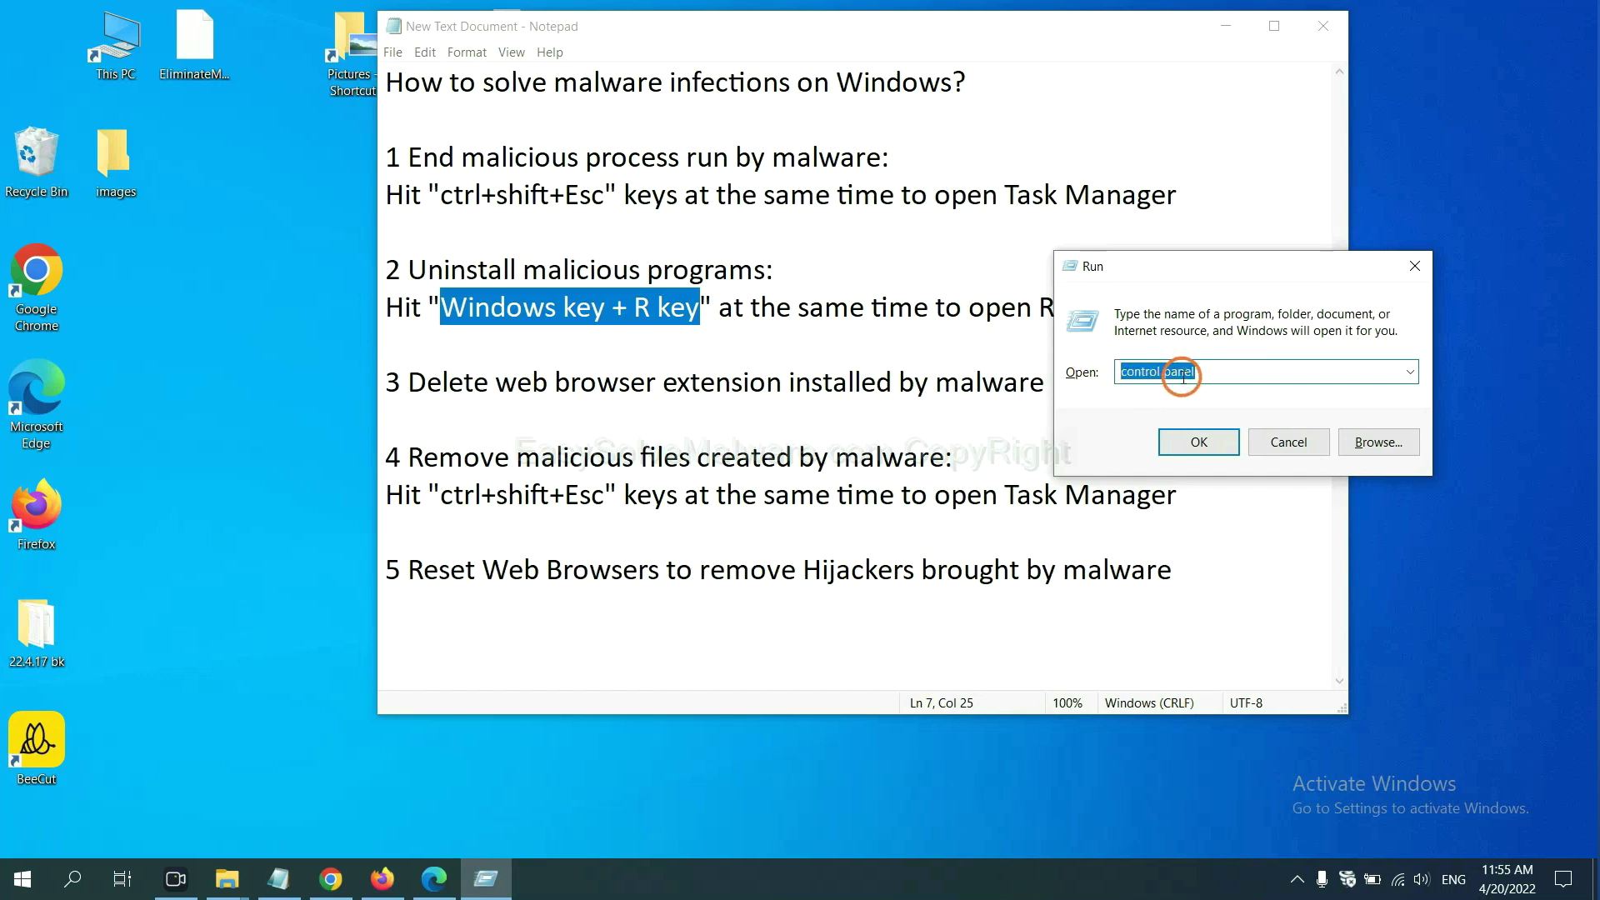
pyautogui.click(1193, 444)
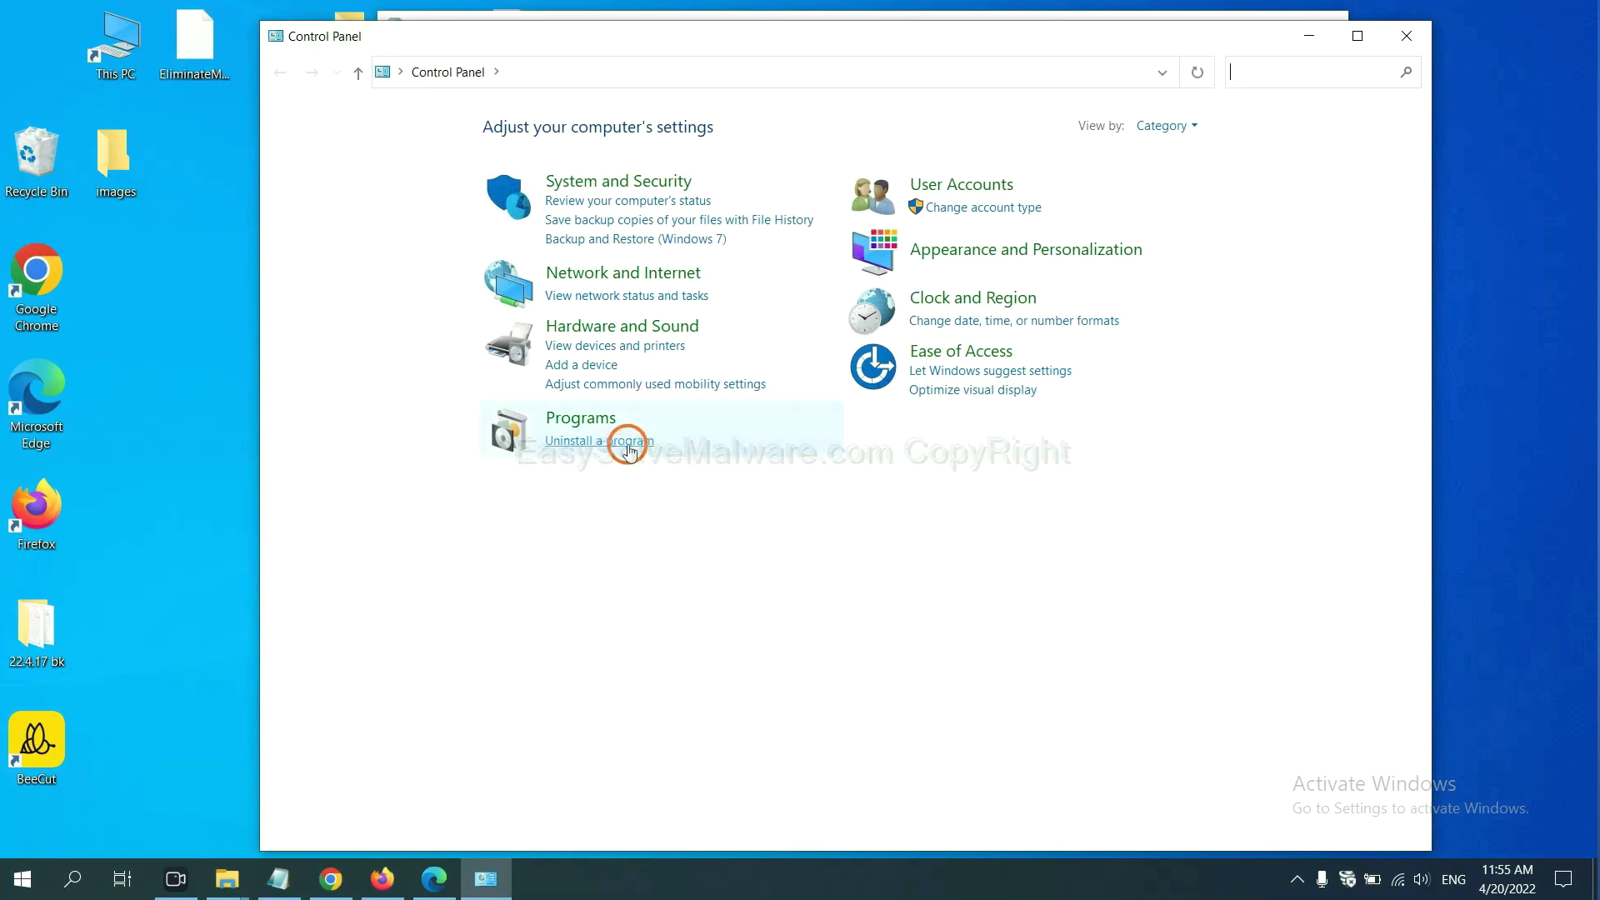
# - Select Xiph.Org Open Codecs under Uninstall a program, then close Programs and Features
pyautogui.click(629, 442)
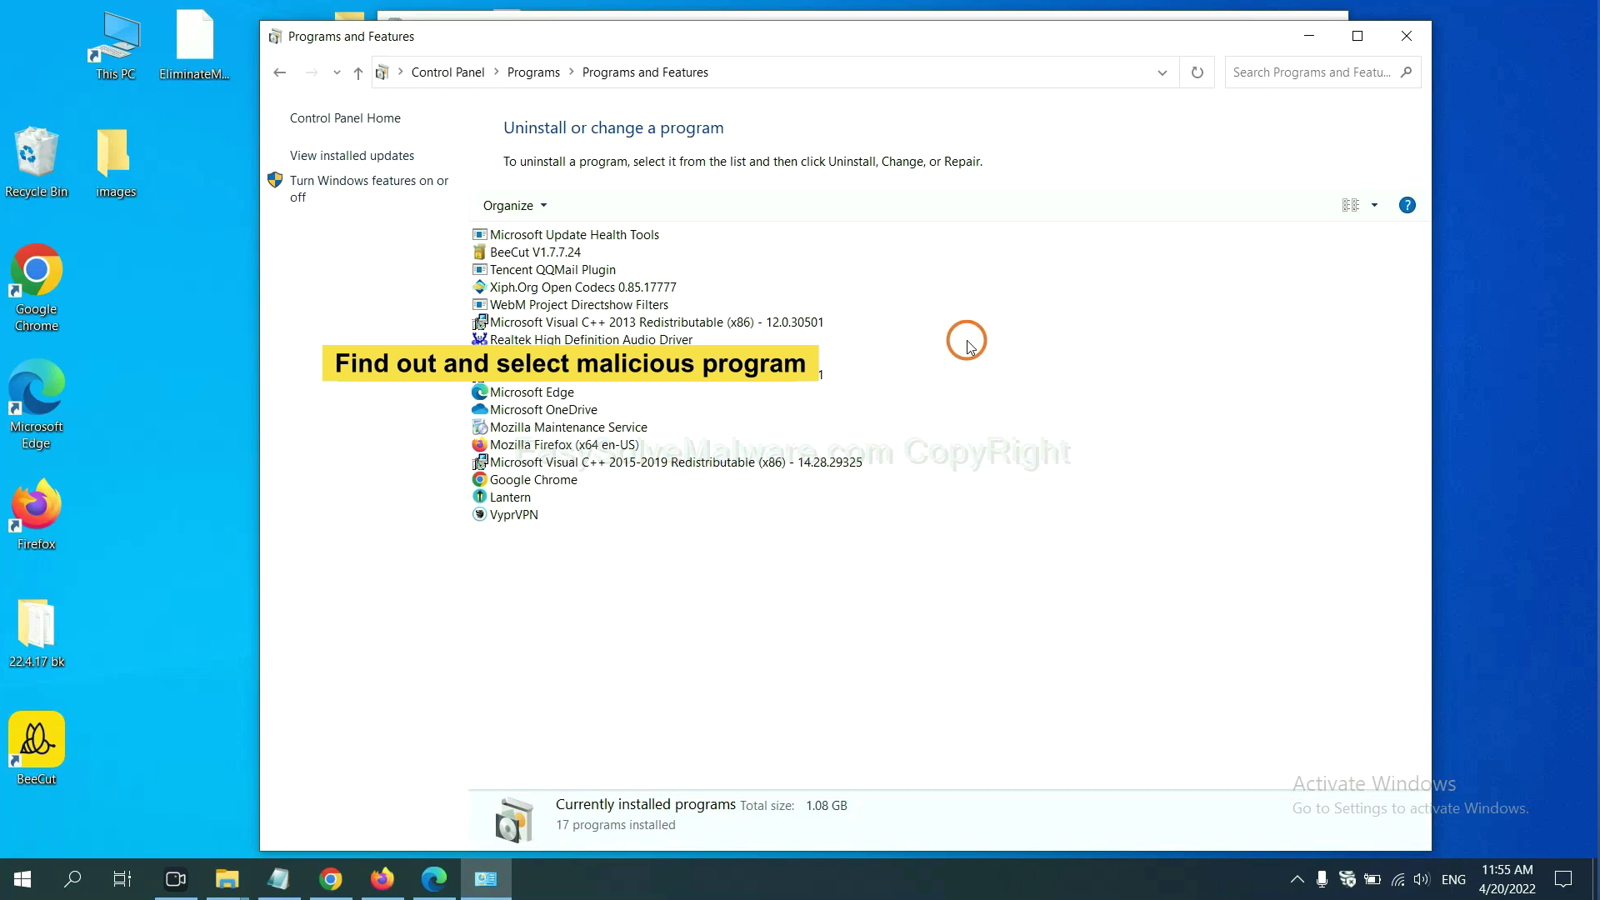
pyautogui.click(625, 286)
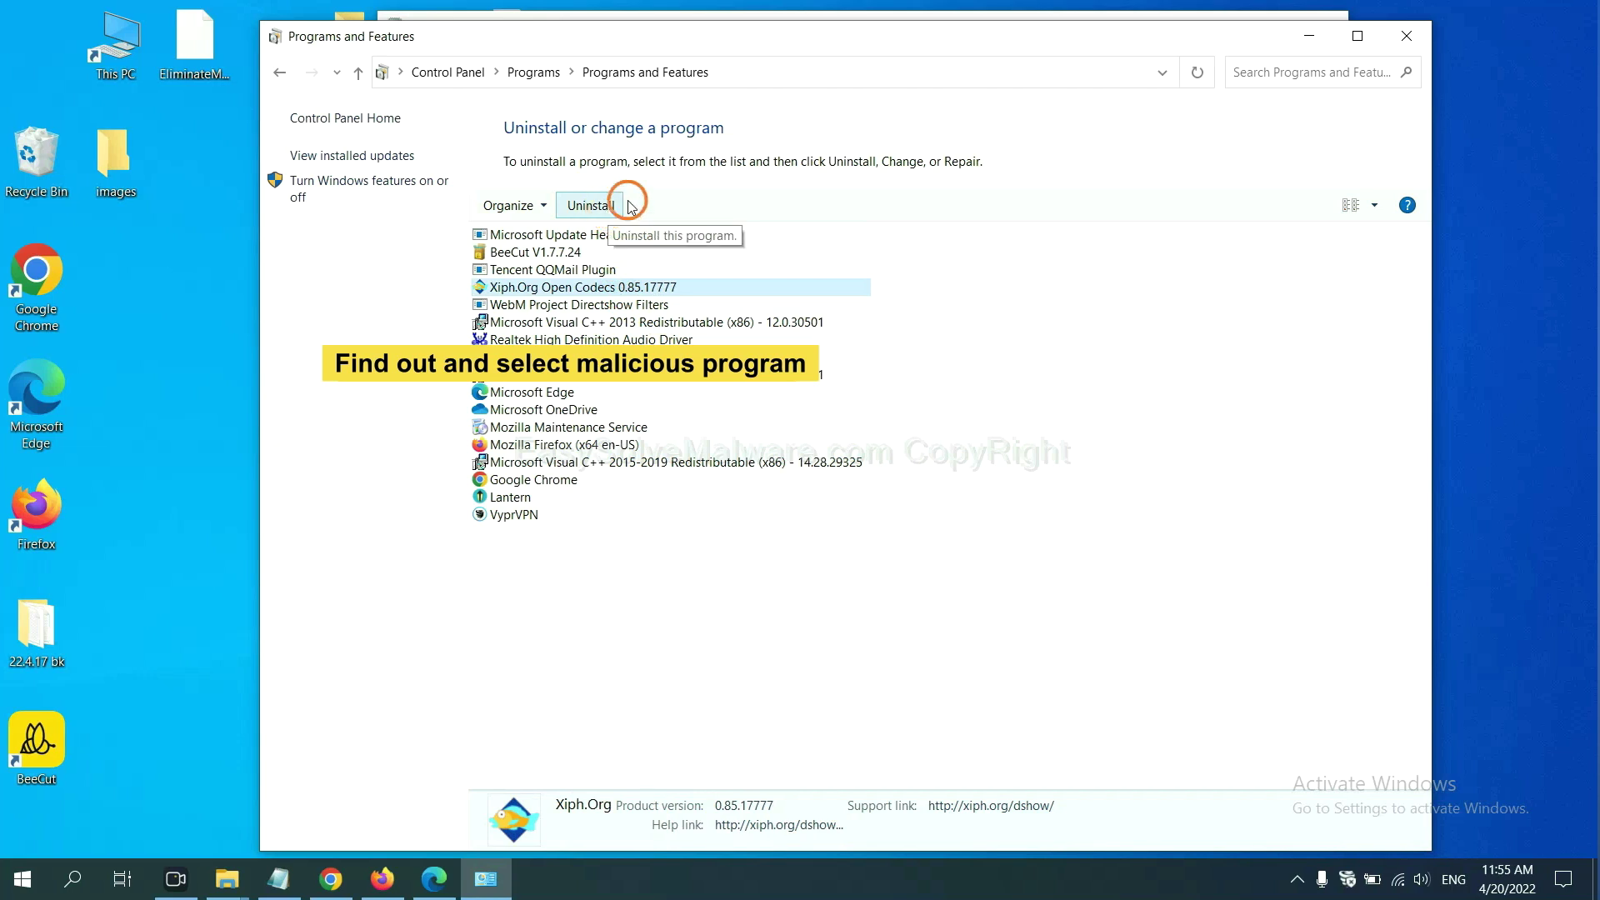
pyautogui.click(1406, 35)
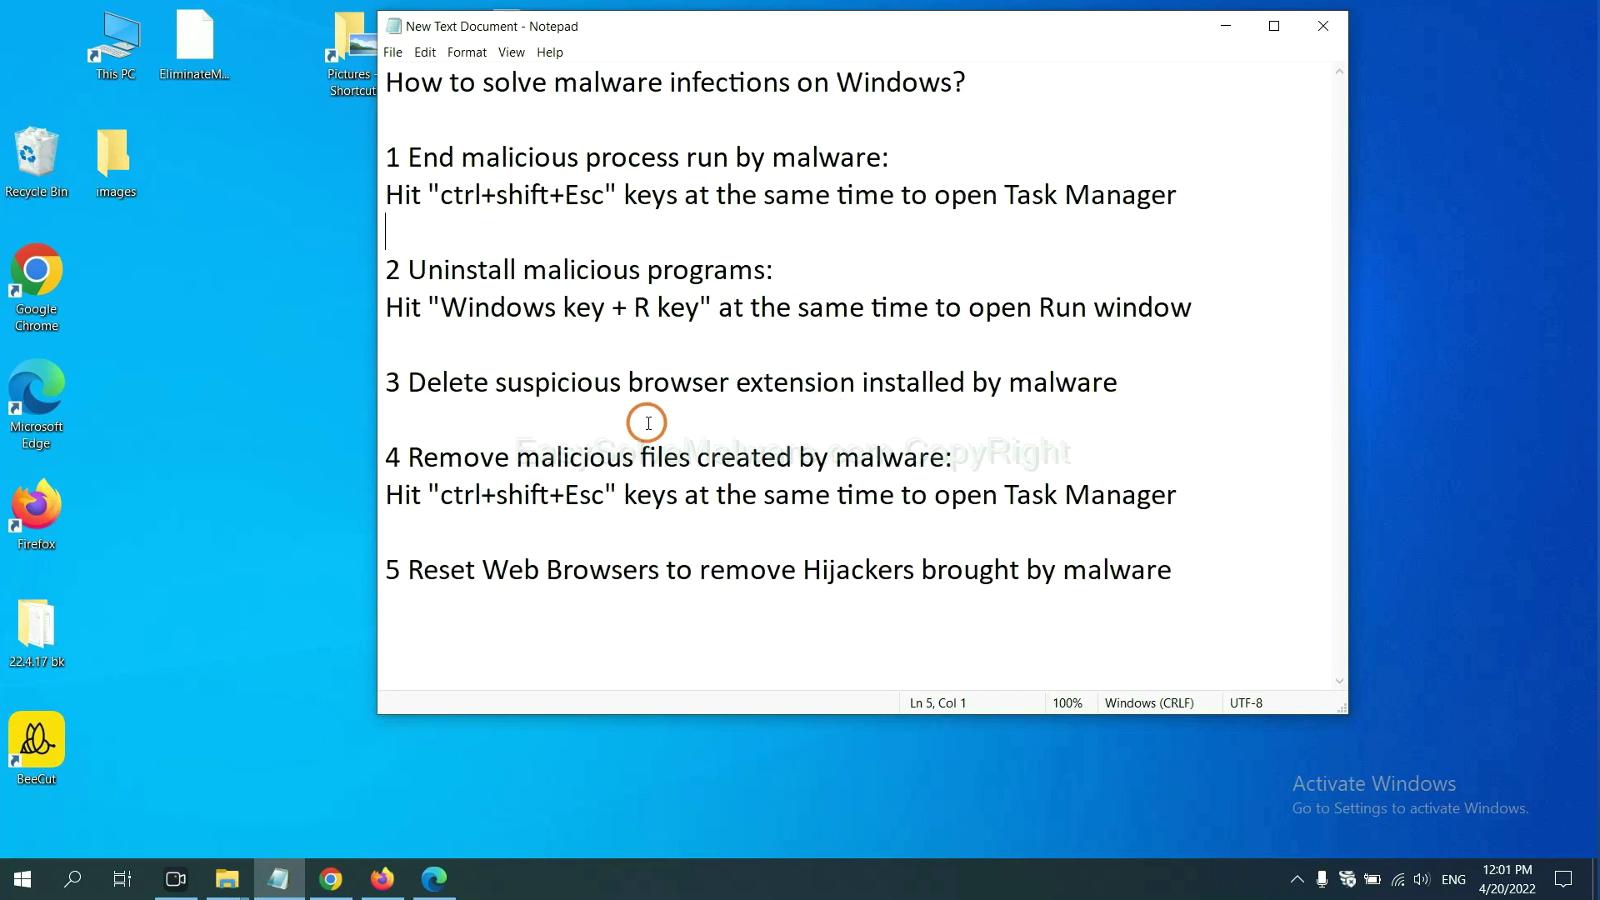
# - Bring Chrome forward and open More tools > Extensions to view Scroll To Top
pyautogui.click(330, 879)
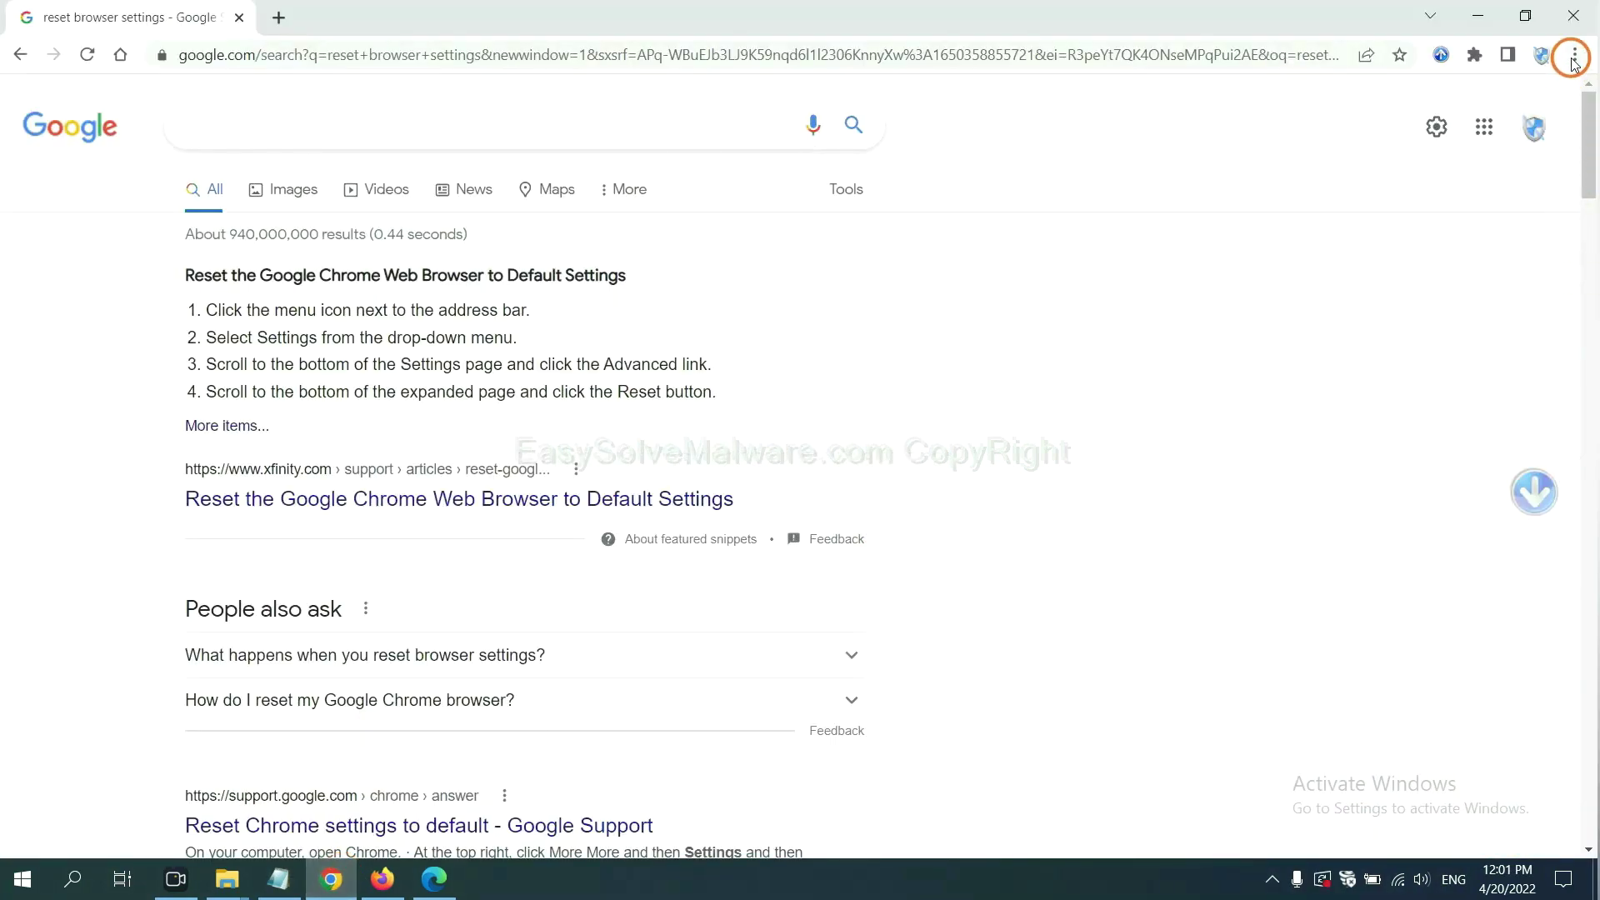
pyautogui.click(1574, 56)
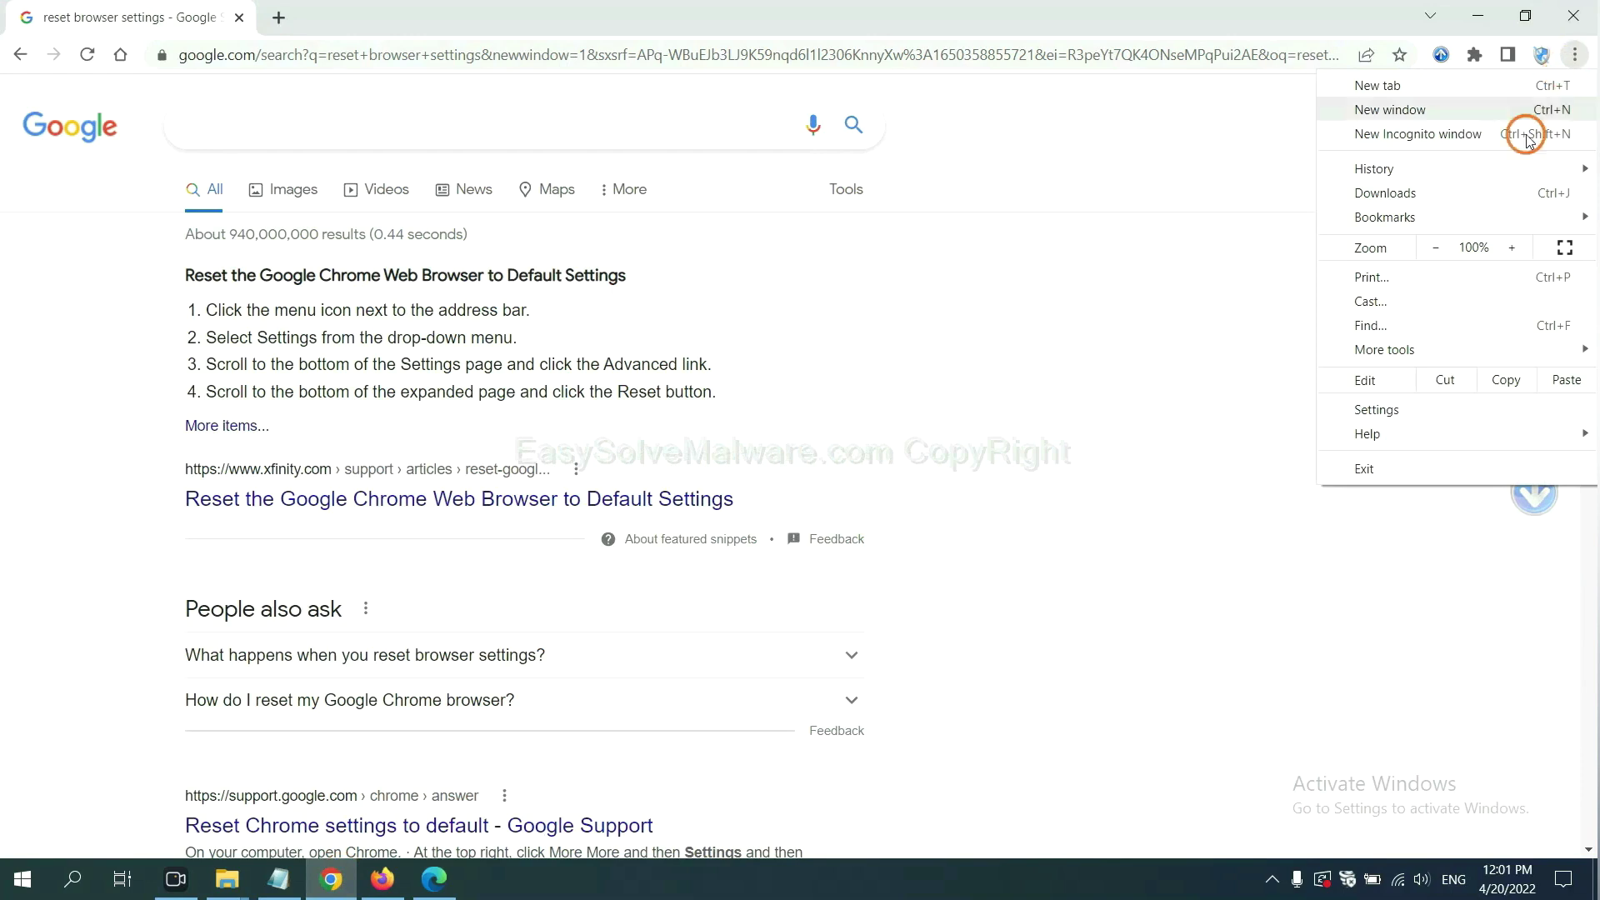
pyautogui.moveTo(1385, 349)
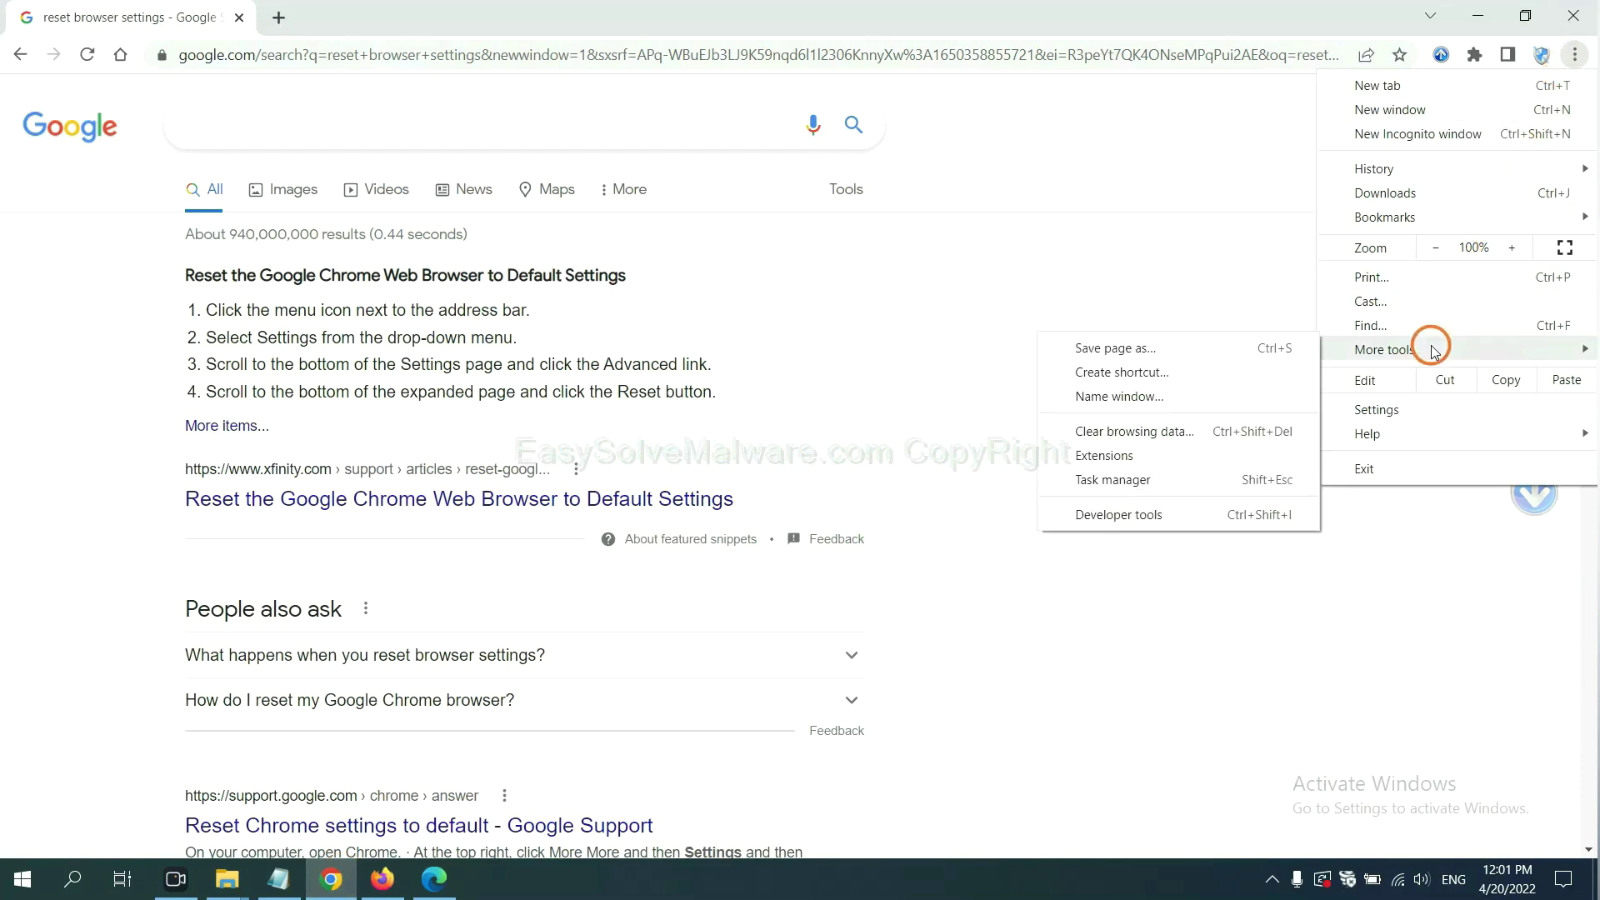
pyautogui.click(1175, 452)
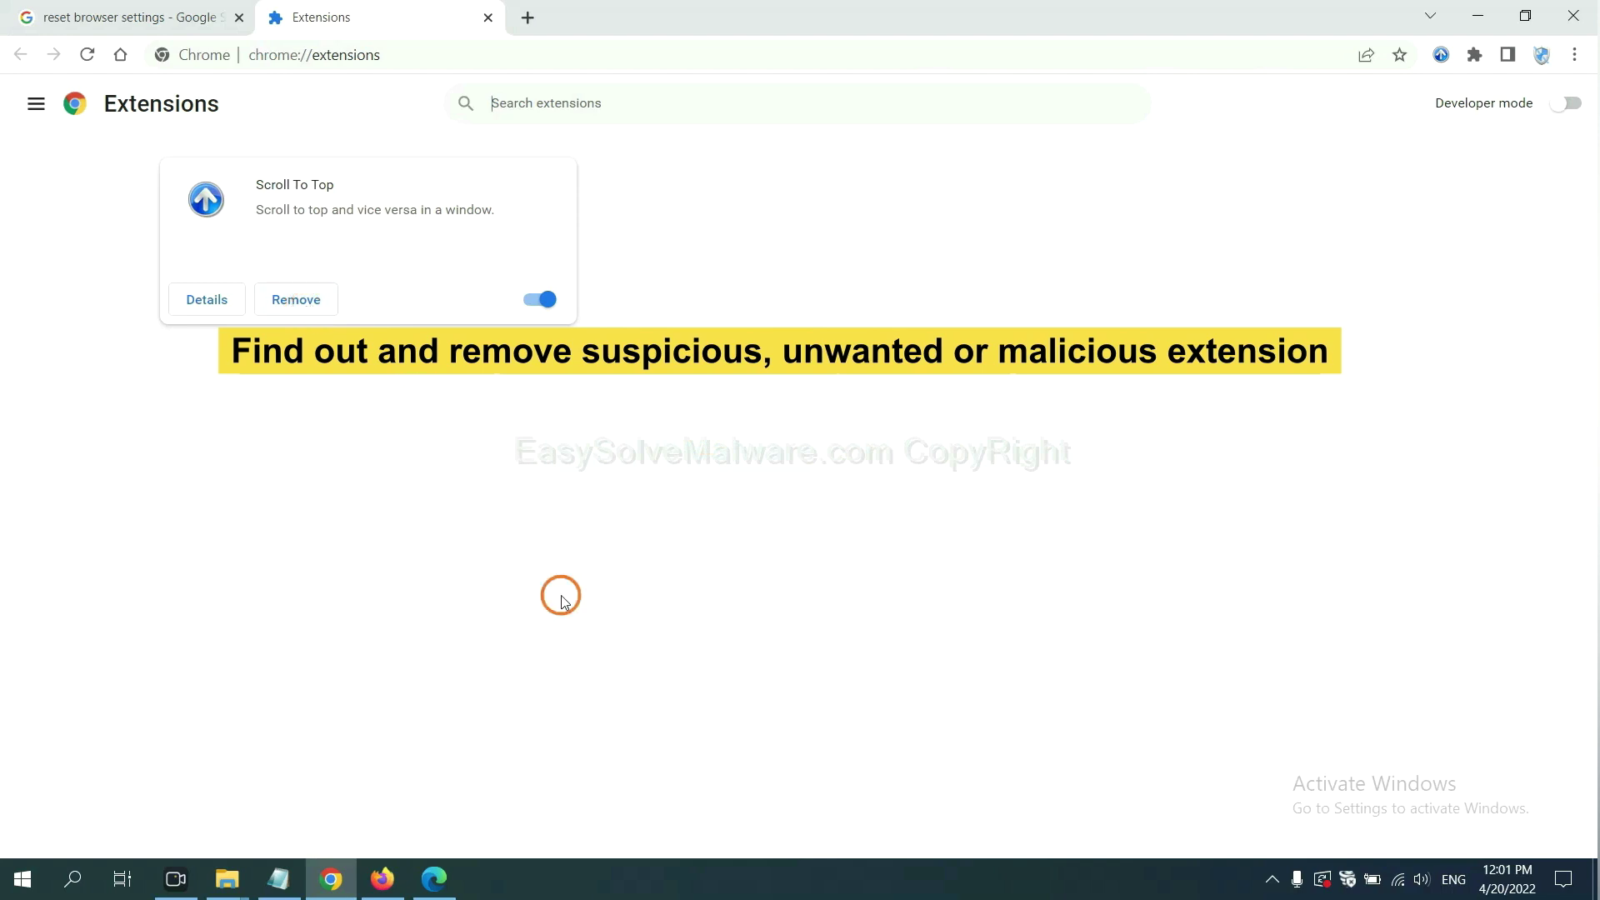
# - Open Firefox's Add-ons and themes and bring up the GIPHY for Firefox options
pyautogui.click(381, 879)
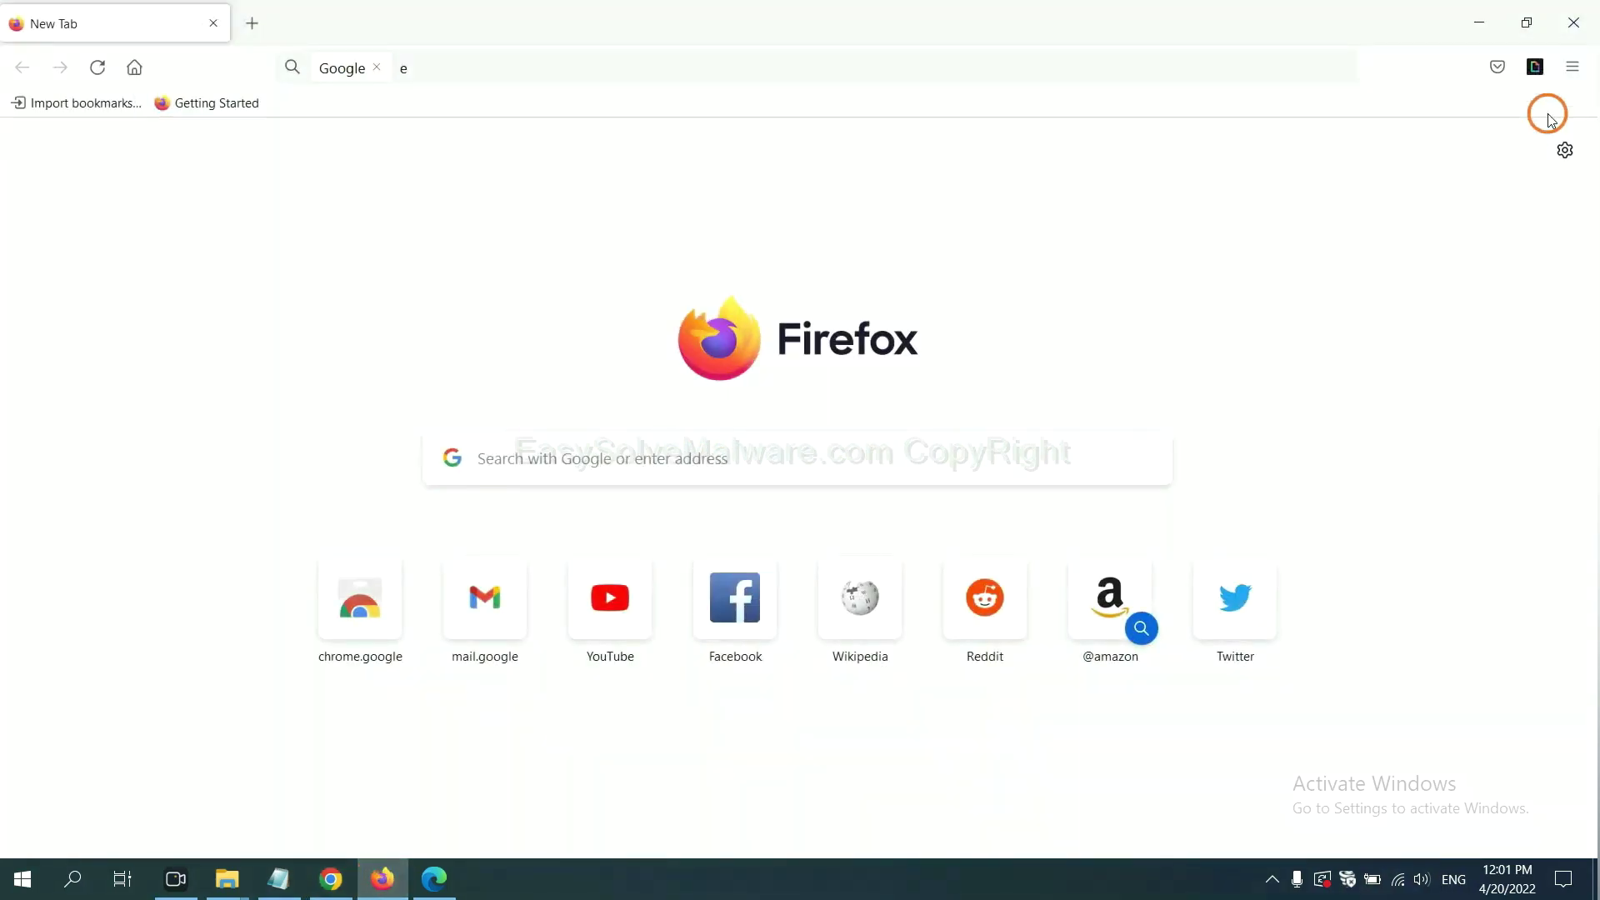
pyautogui.click(1572, 68)
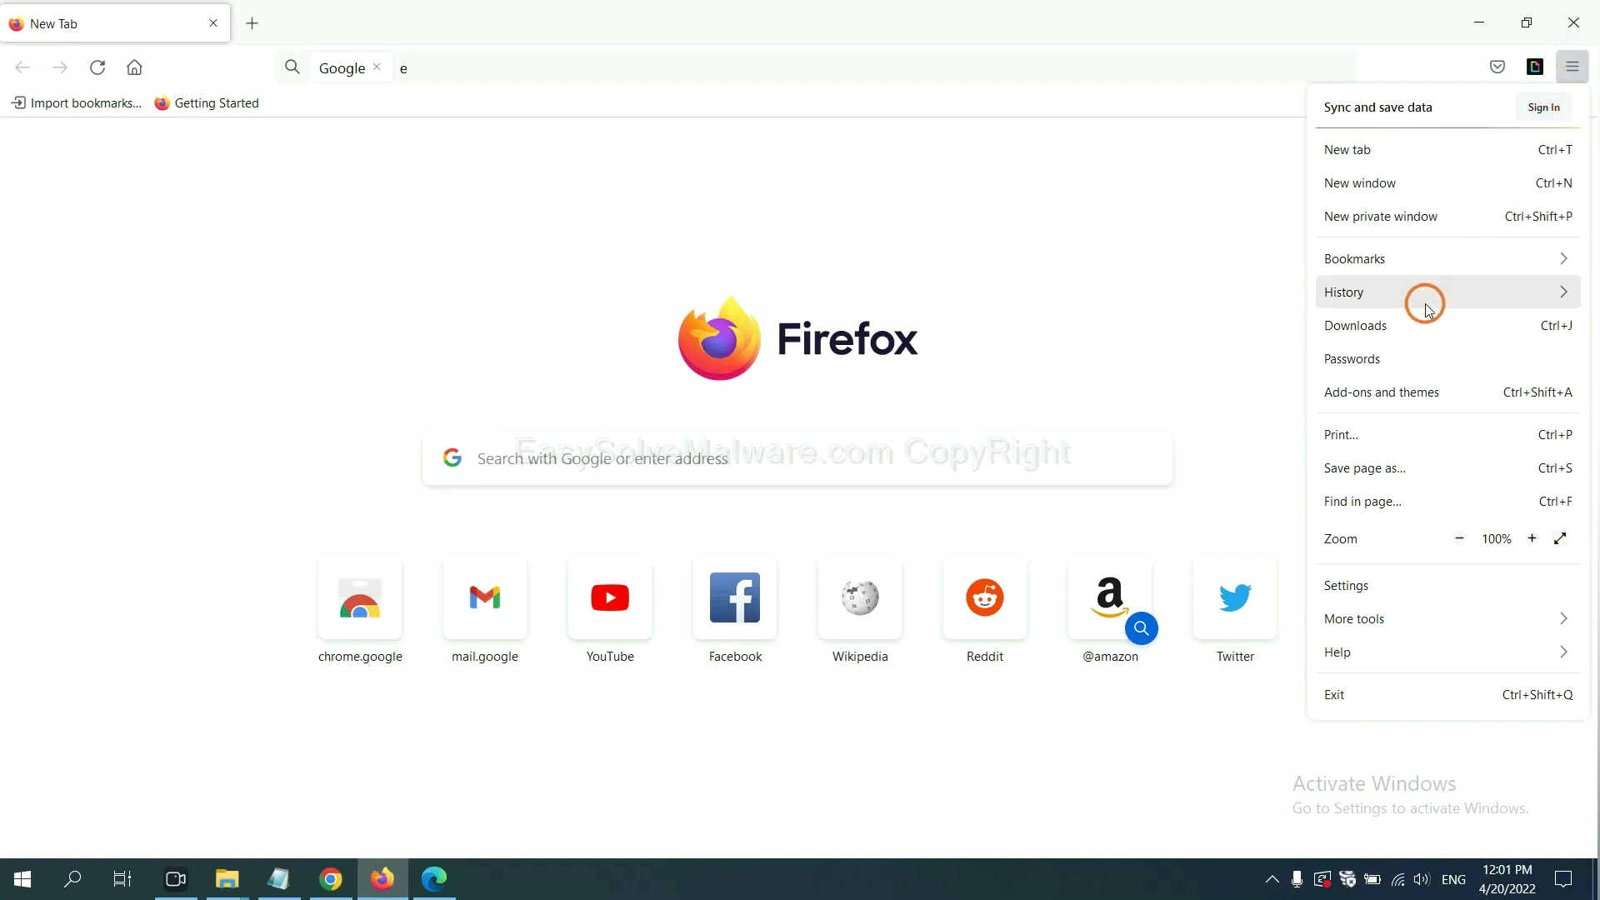
pyautogui.click(1397, 403)
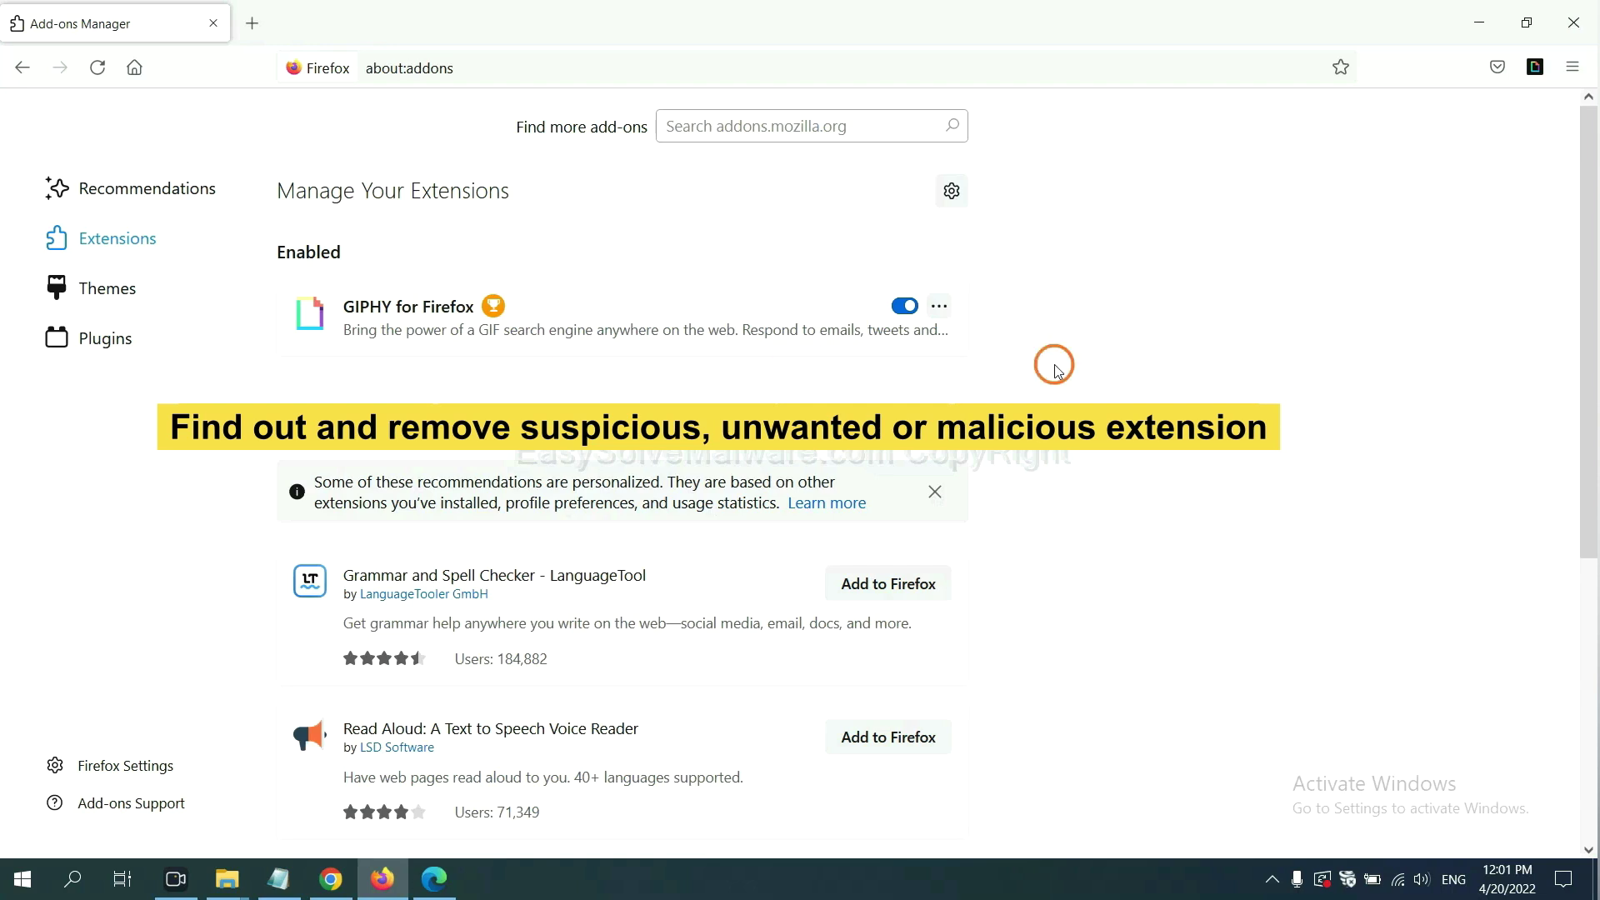
pyautogui.click(940, 308)
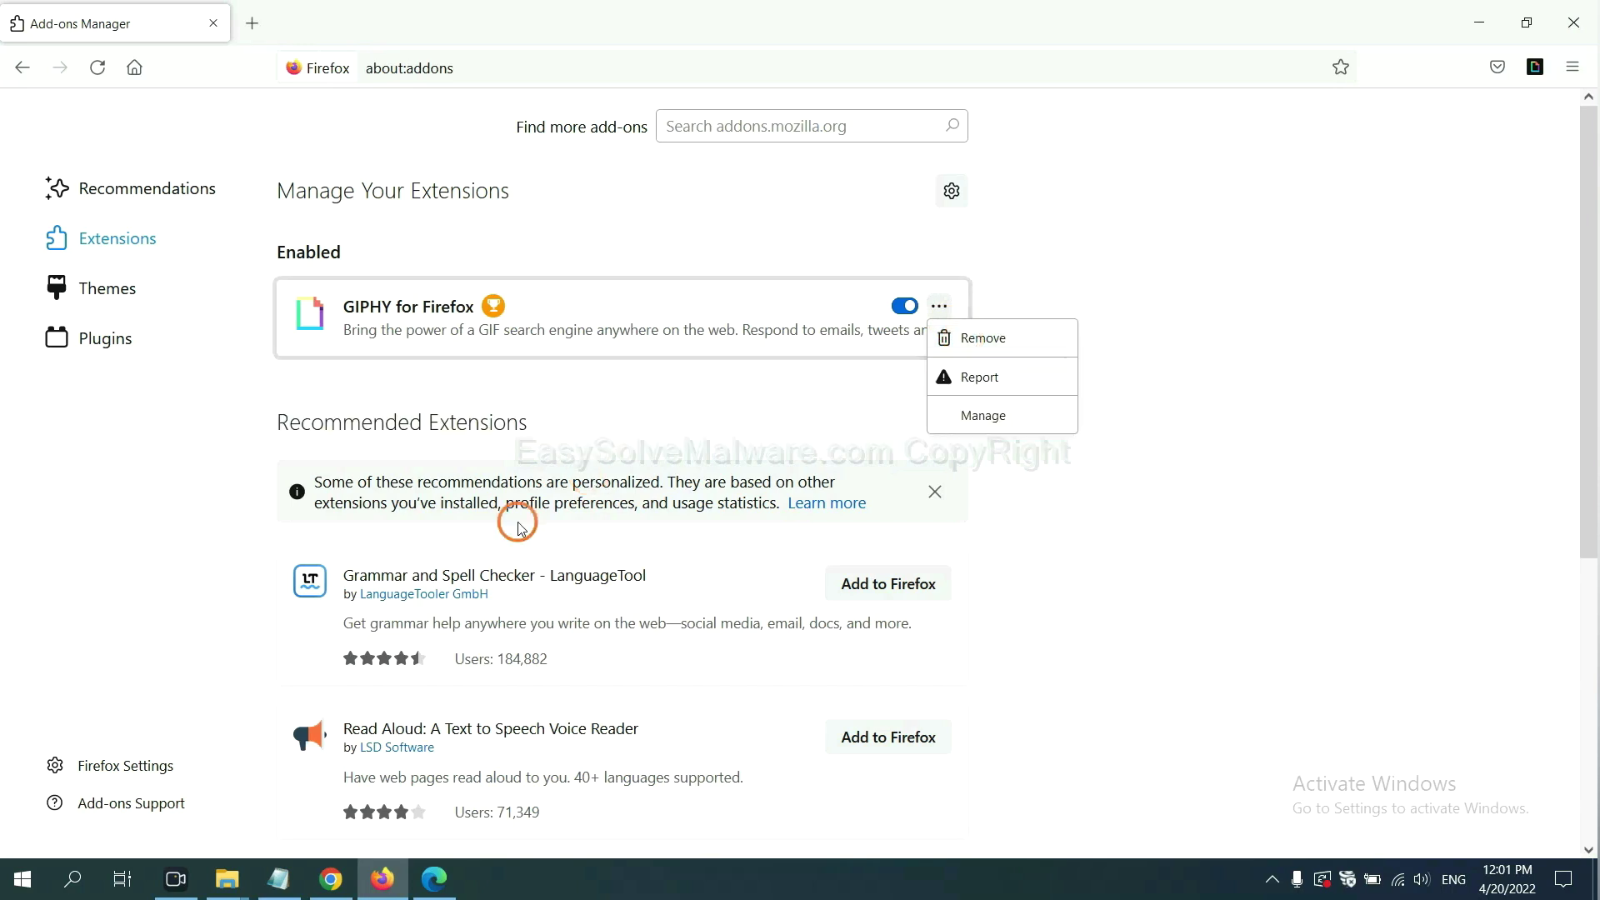
pyautogui.click(433, 884)
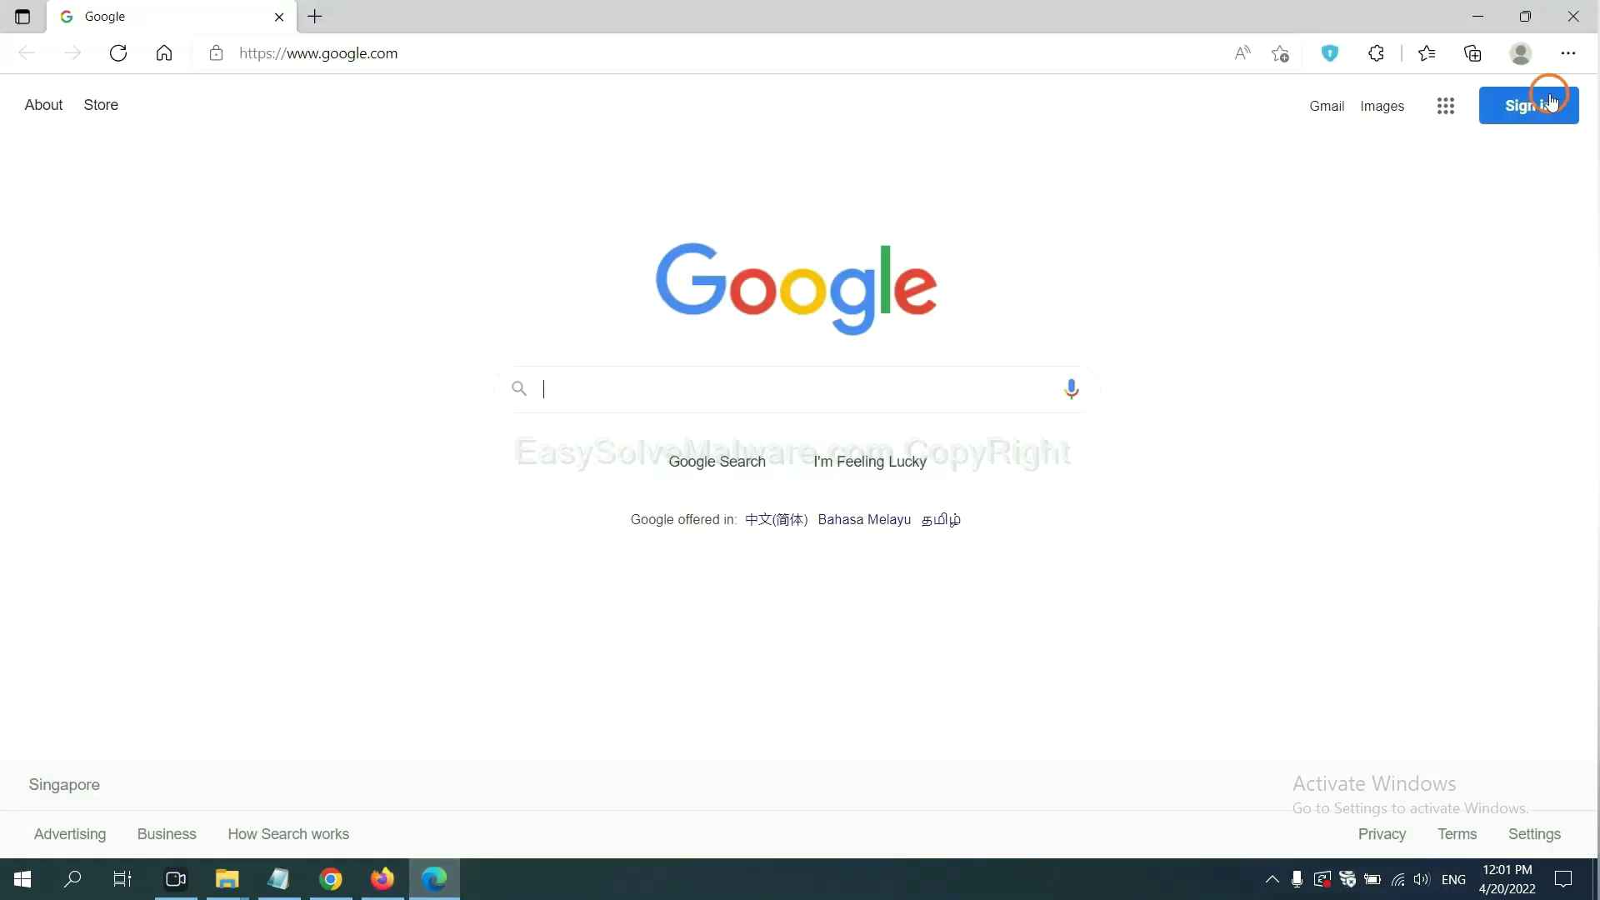
# - Open Edge's Manage extensions page and start removing ArcVpn Free Fast VPN Proxy
pyautogui.click(1568, 54)
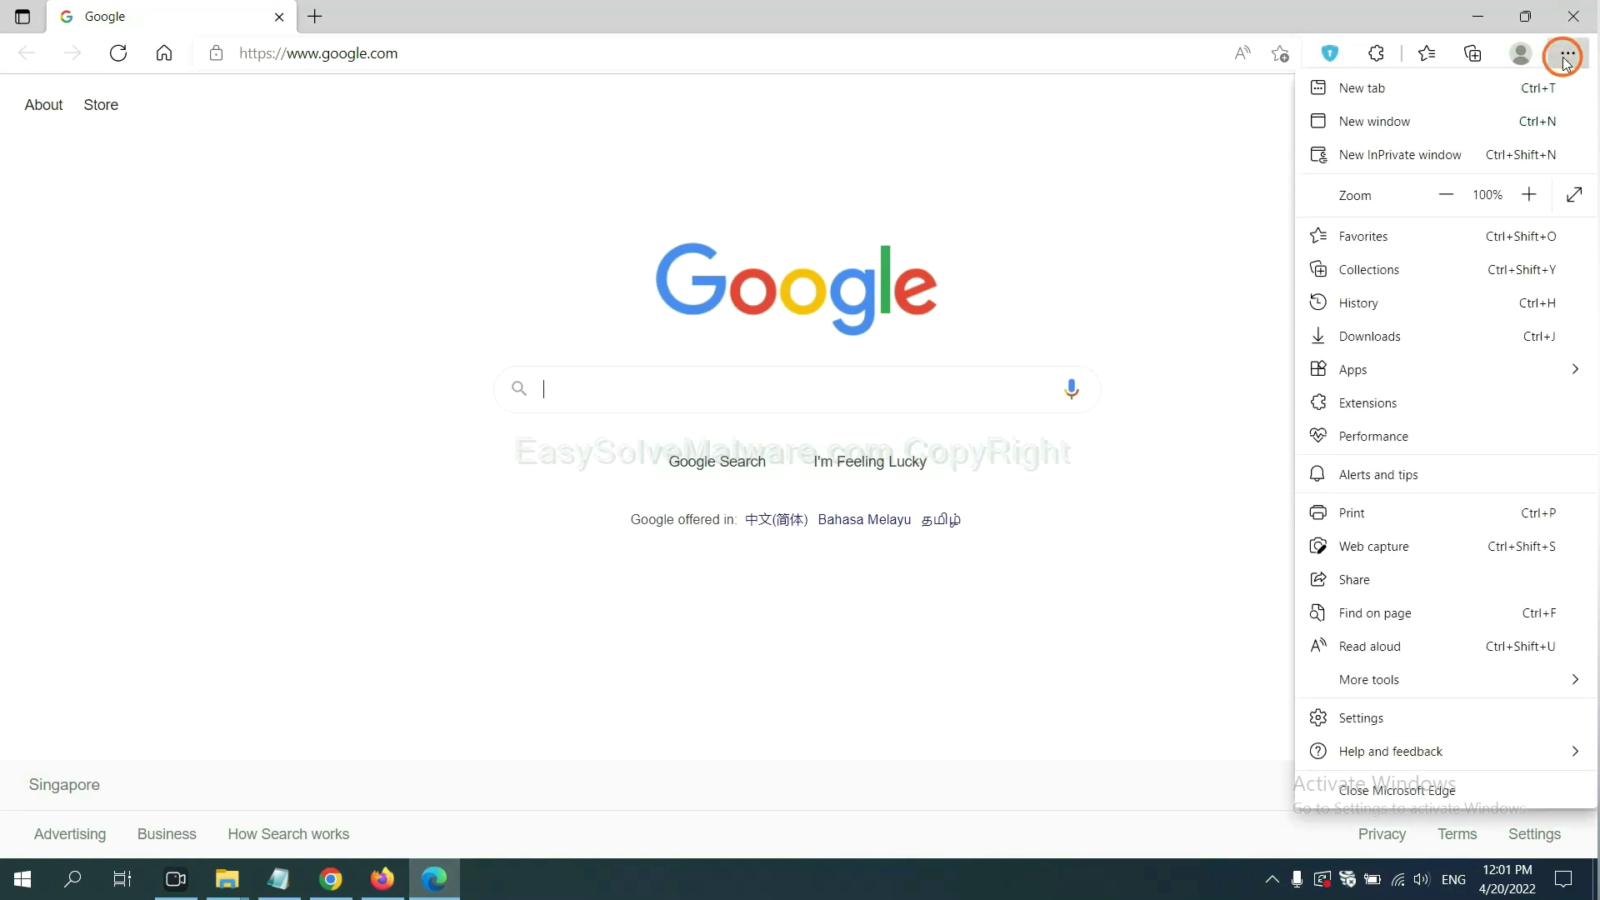
pyautogui.rightClick(1375, 407)
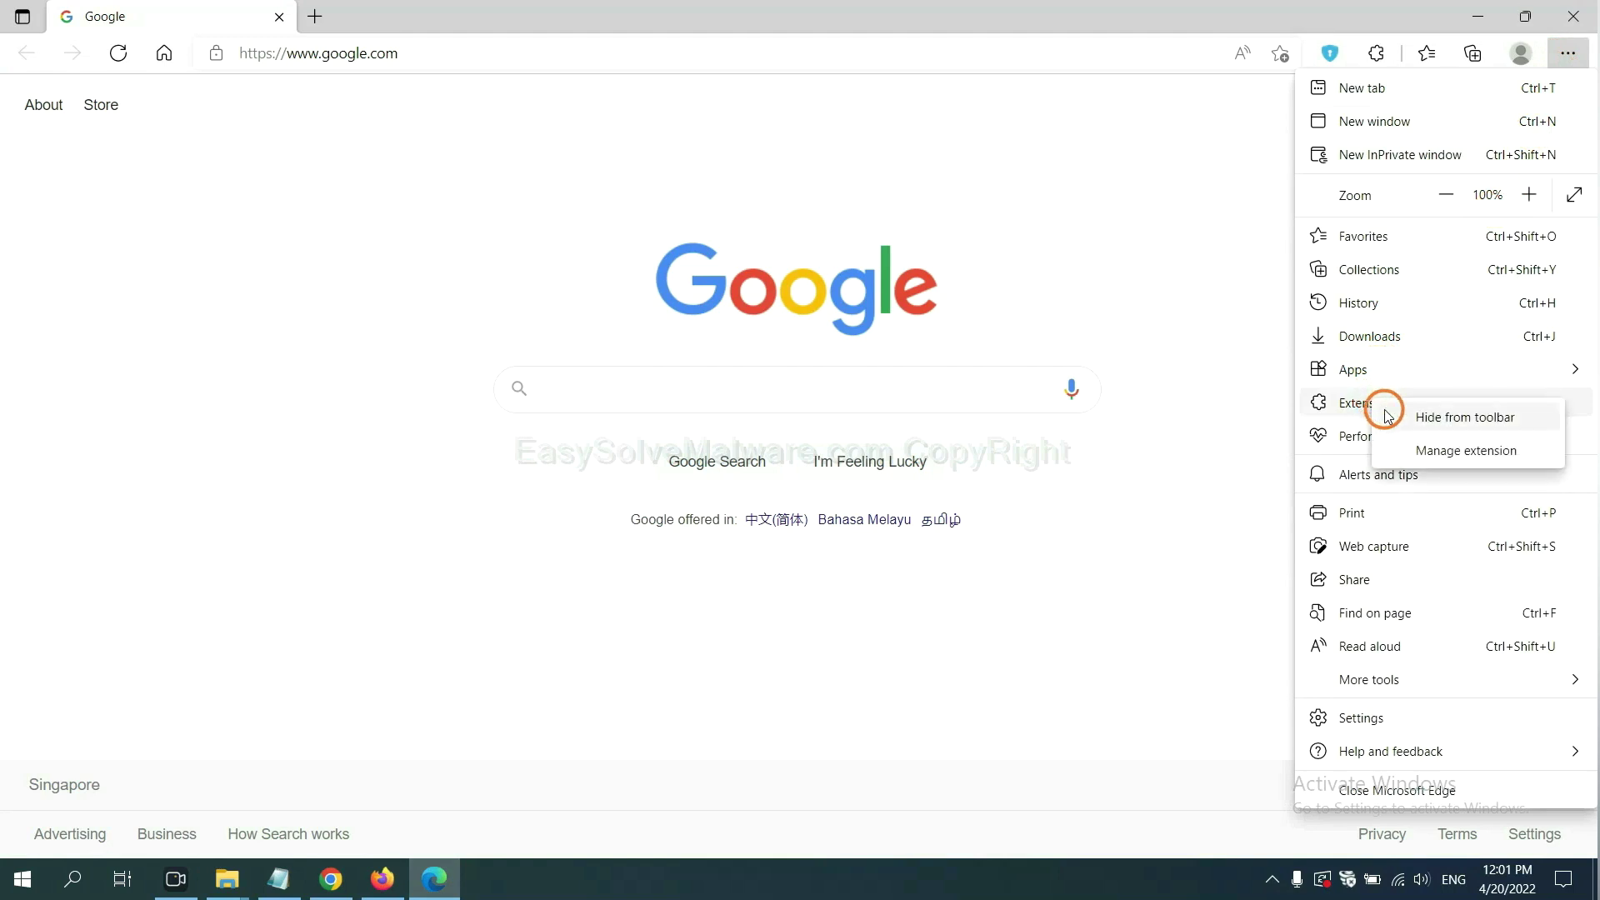
pyautogui.click(1435, 447)
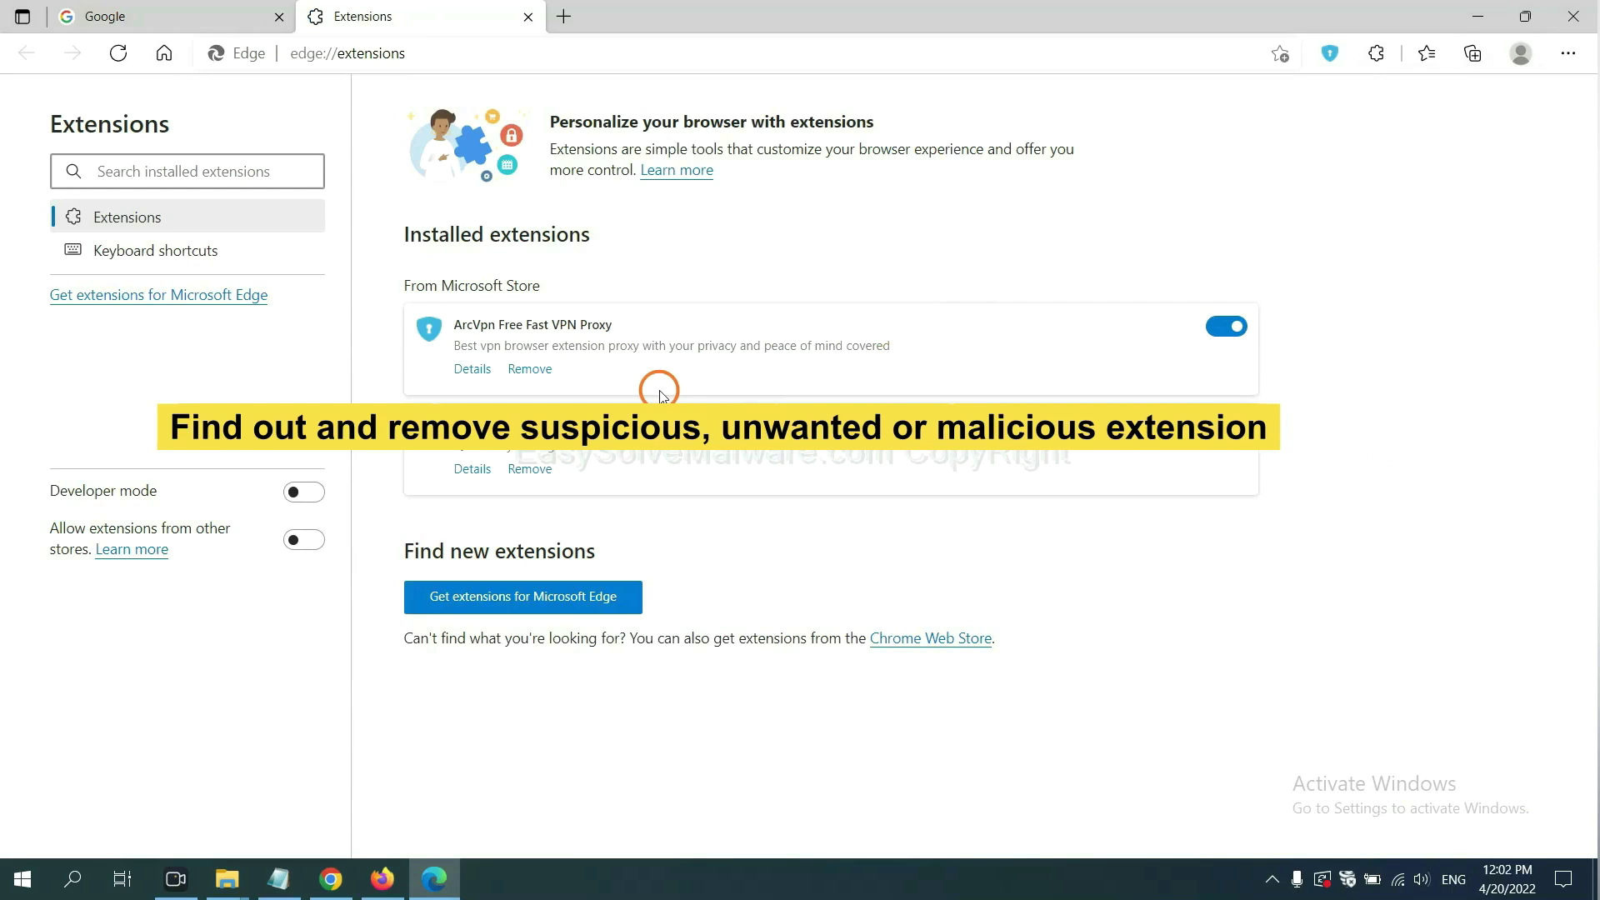
pyautogui.click(542, 372)
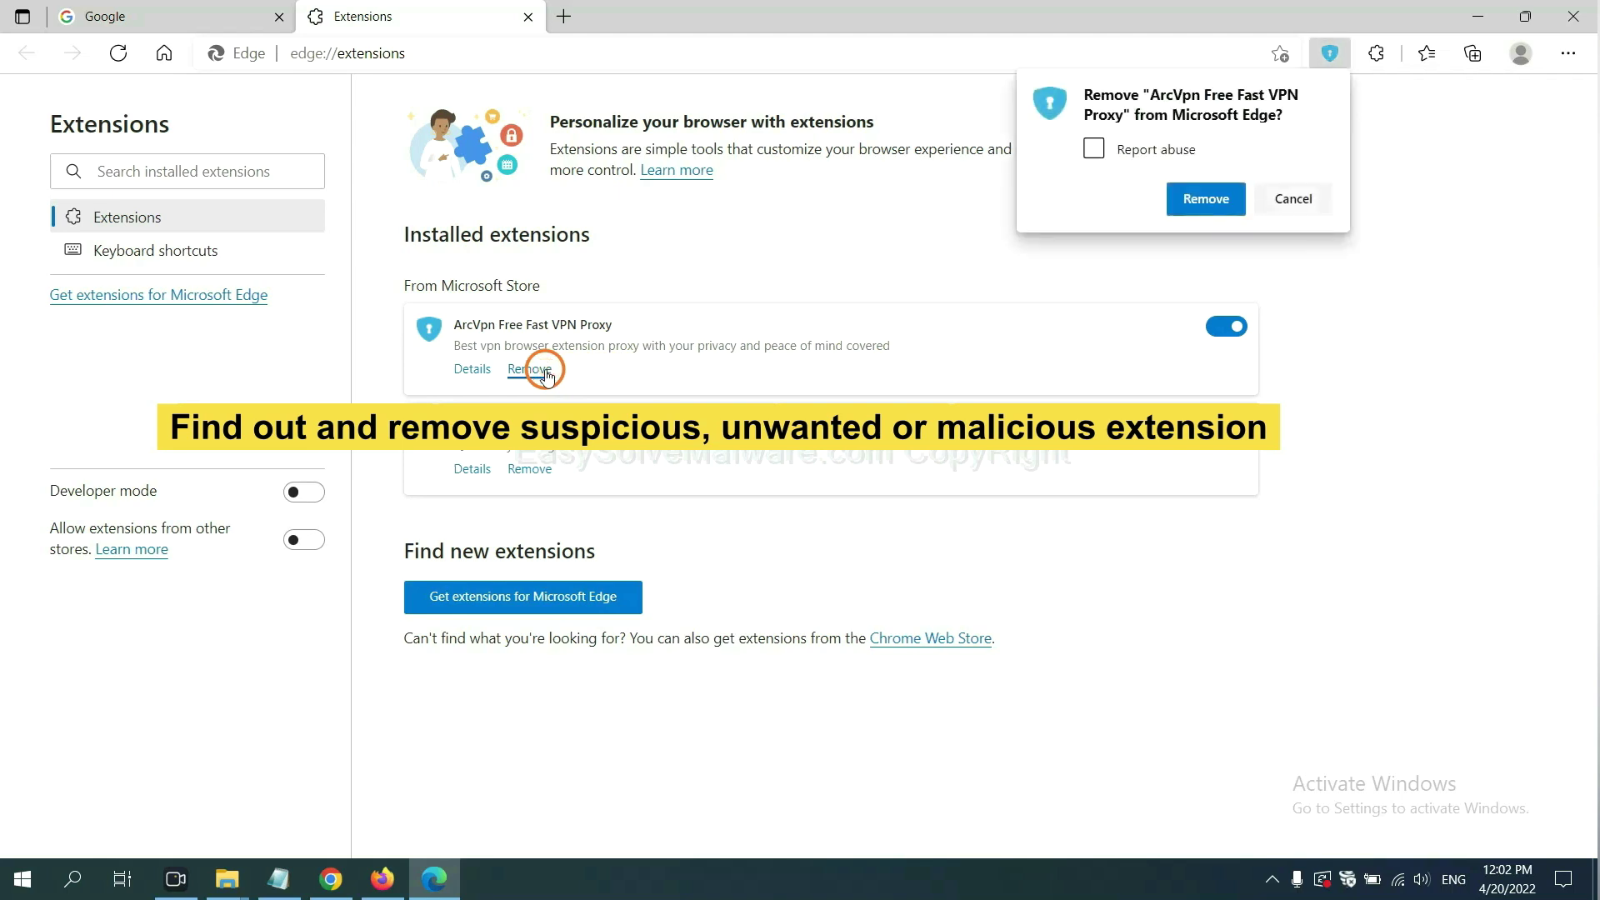
# - Confirm removal of the ArcVpn extension and review the Notepad step 4 notes on regedit
pyautogui.click(1205, 200)
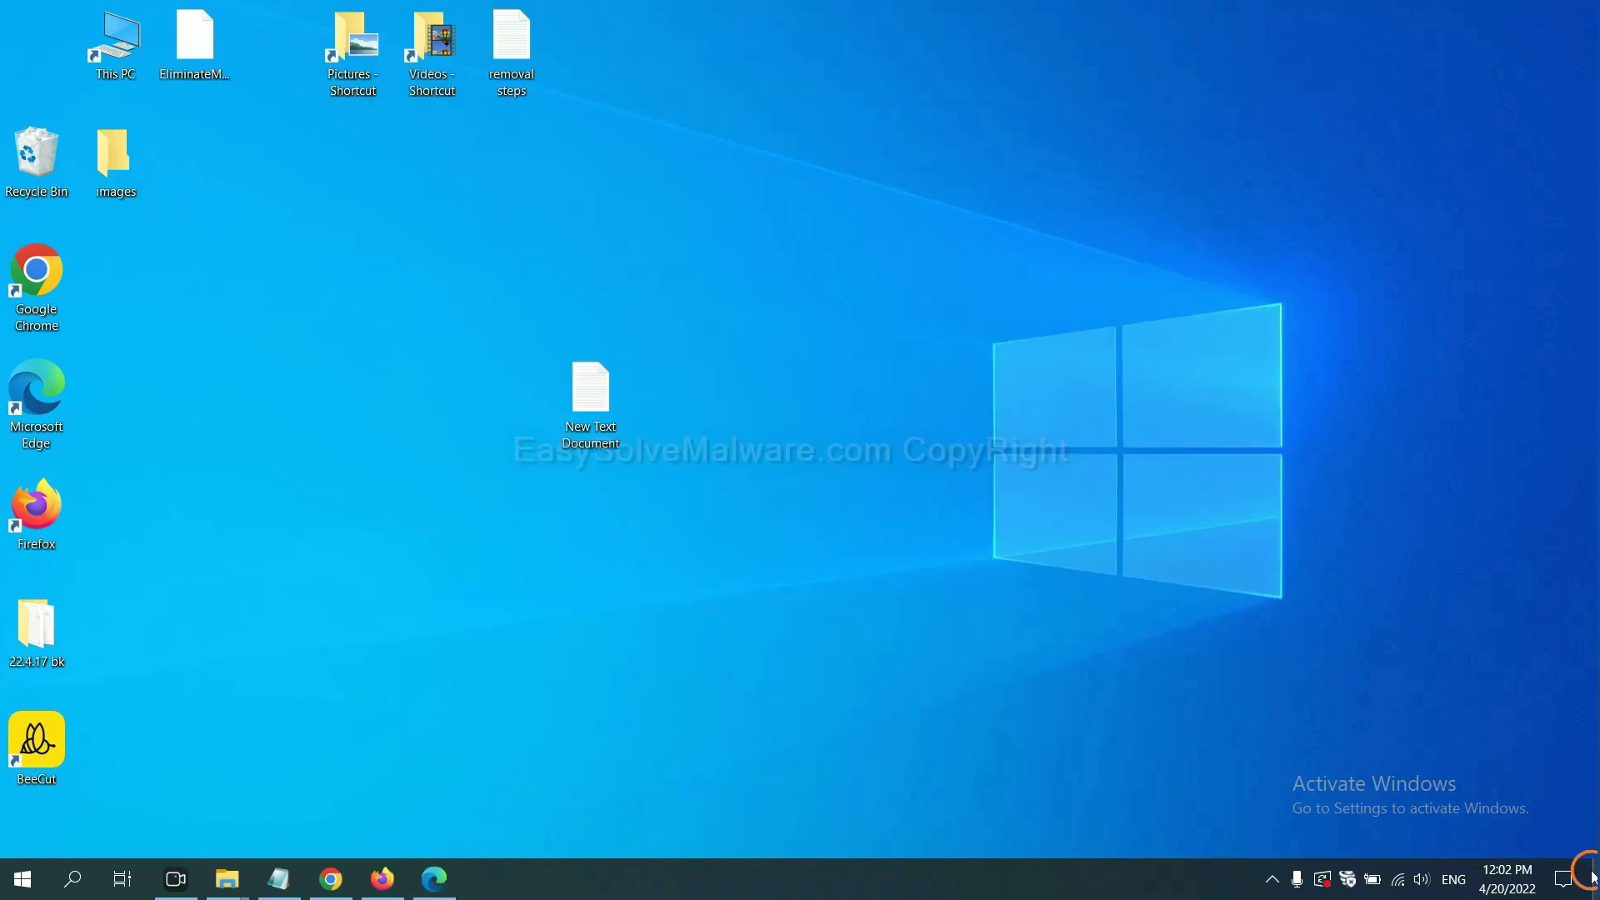
pyautogui.click(1594, 891)
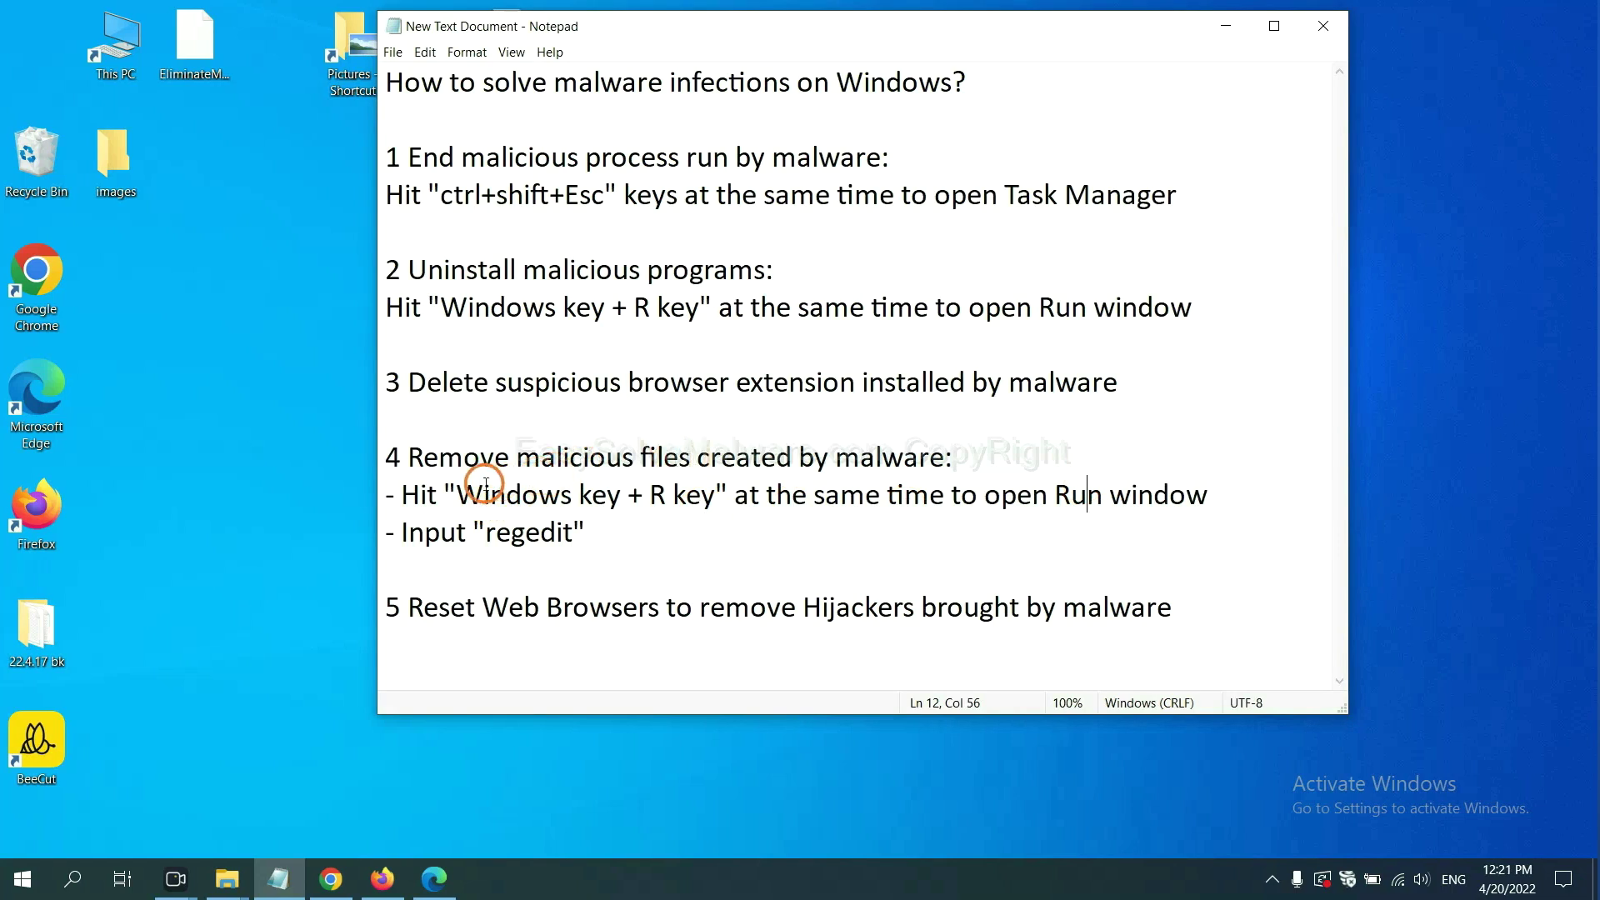
pyautogui.moveTo(402, 494); pyautogui.dragTo(903, 519)
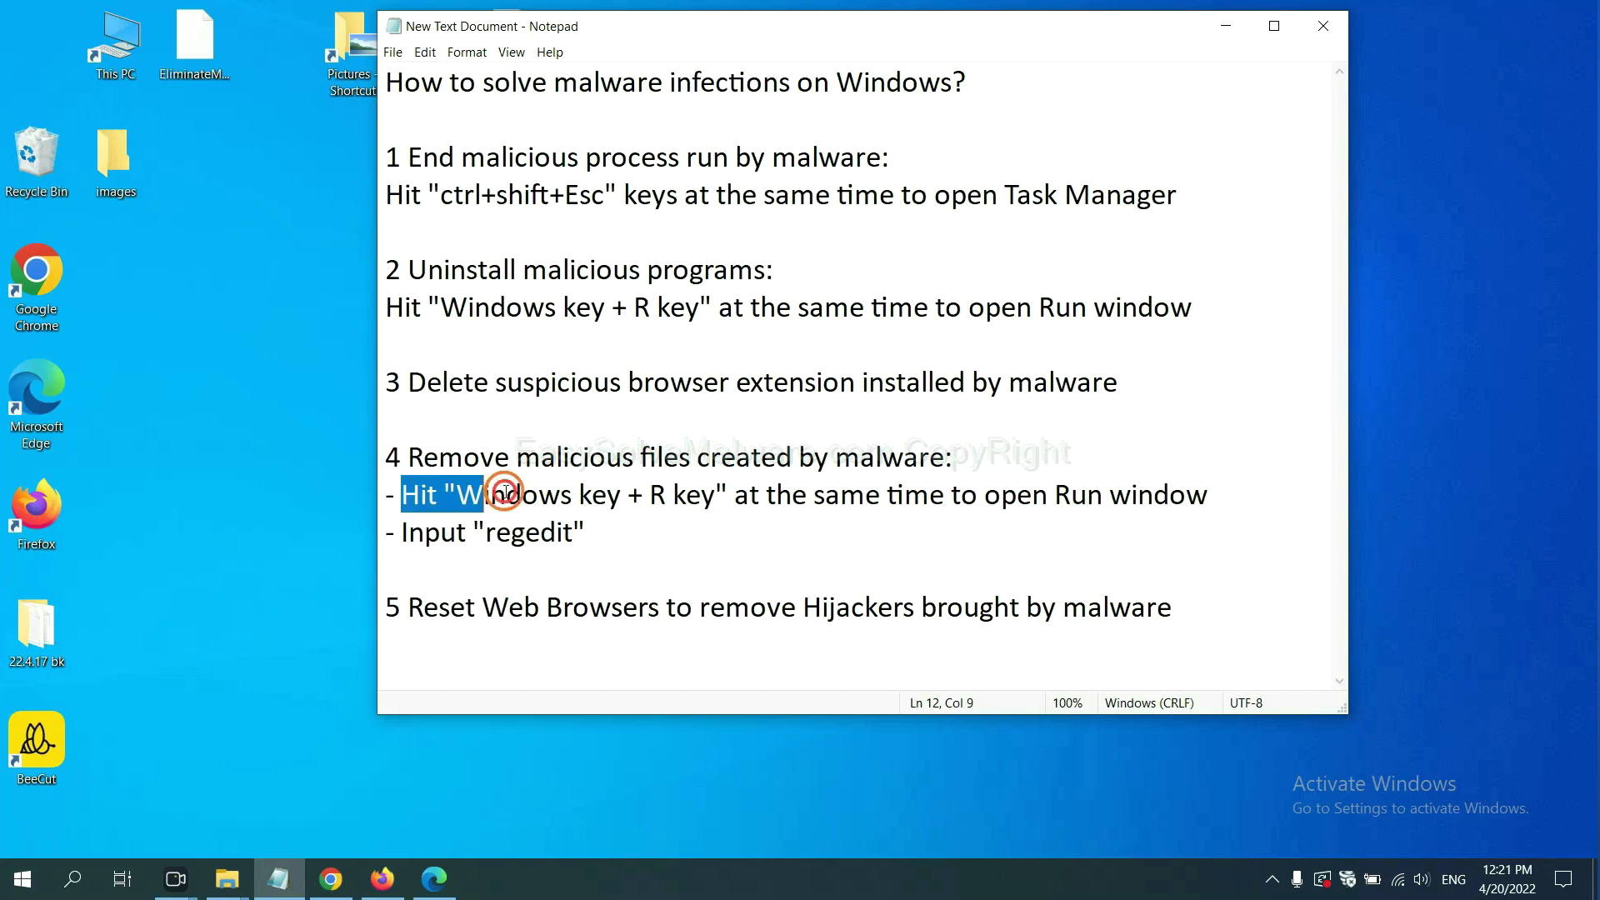
pyautogui.click(928, 500)
# - Bring up the Run dialog with 'regedit' entered, placed beside the Notepad text
pyautogui.press('super+r')
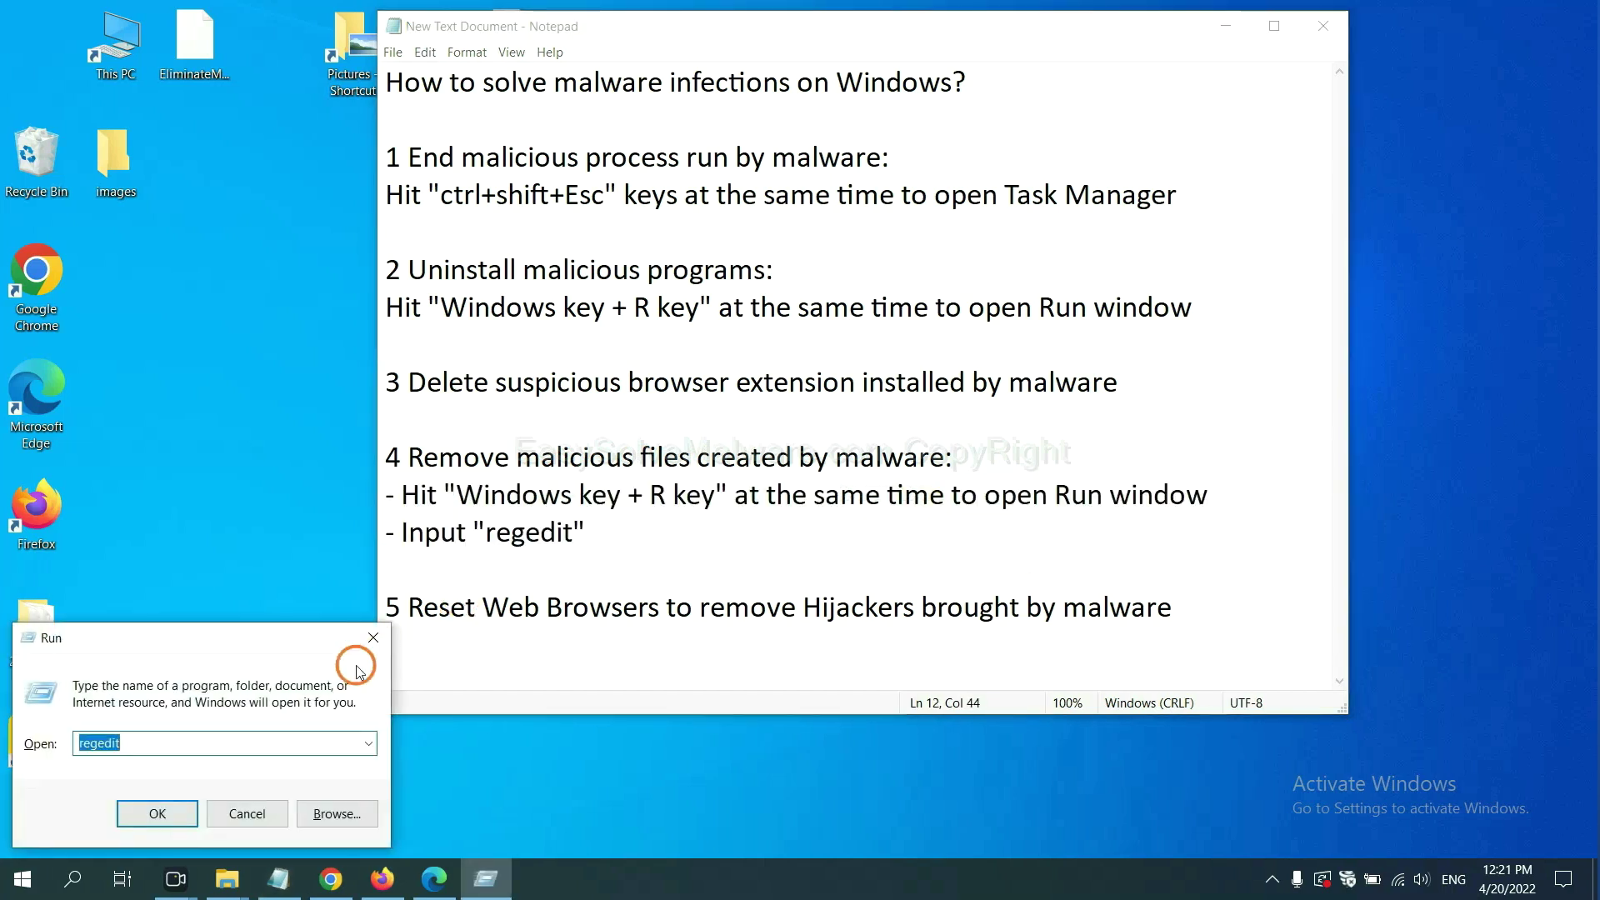
pyautogui.moveTo(293, 637); pyautogui.dragTo(1250, 332)
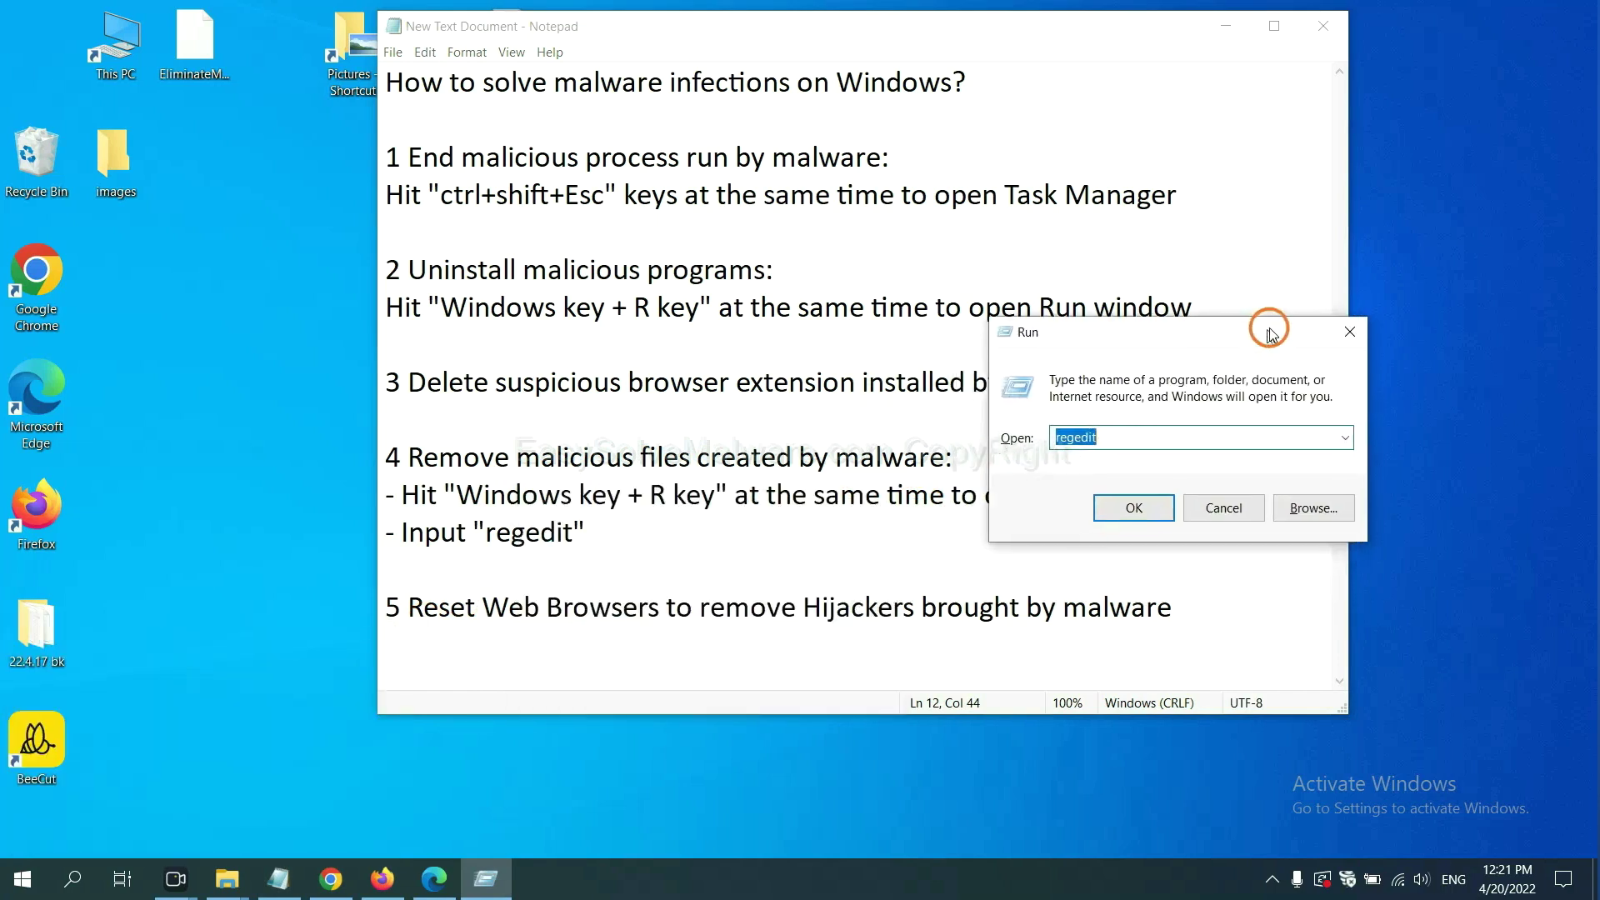
pyautogui.click(1175, 436)
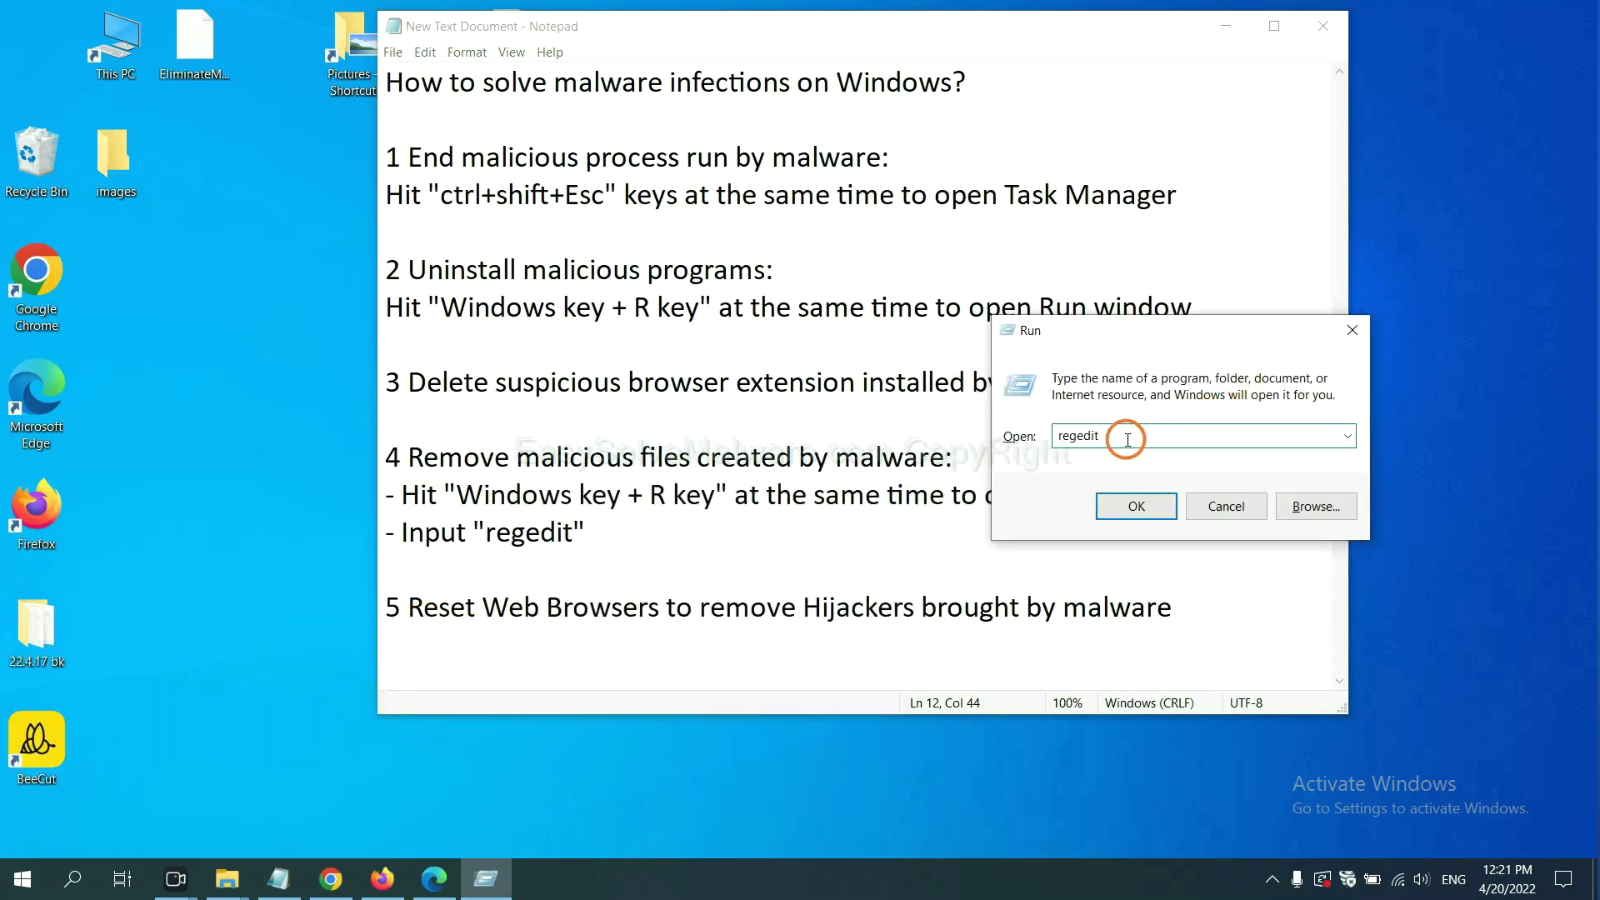
# - Launch Registry Editor and search all keys, values and data for 'beecut' with Edit > Find
pyautogui.click(1136, 507)
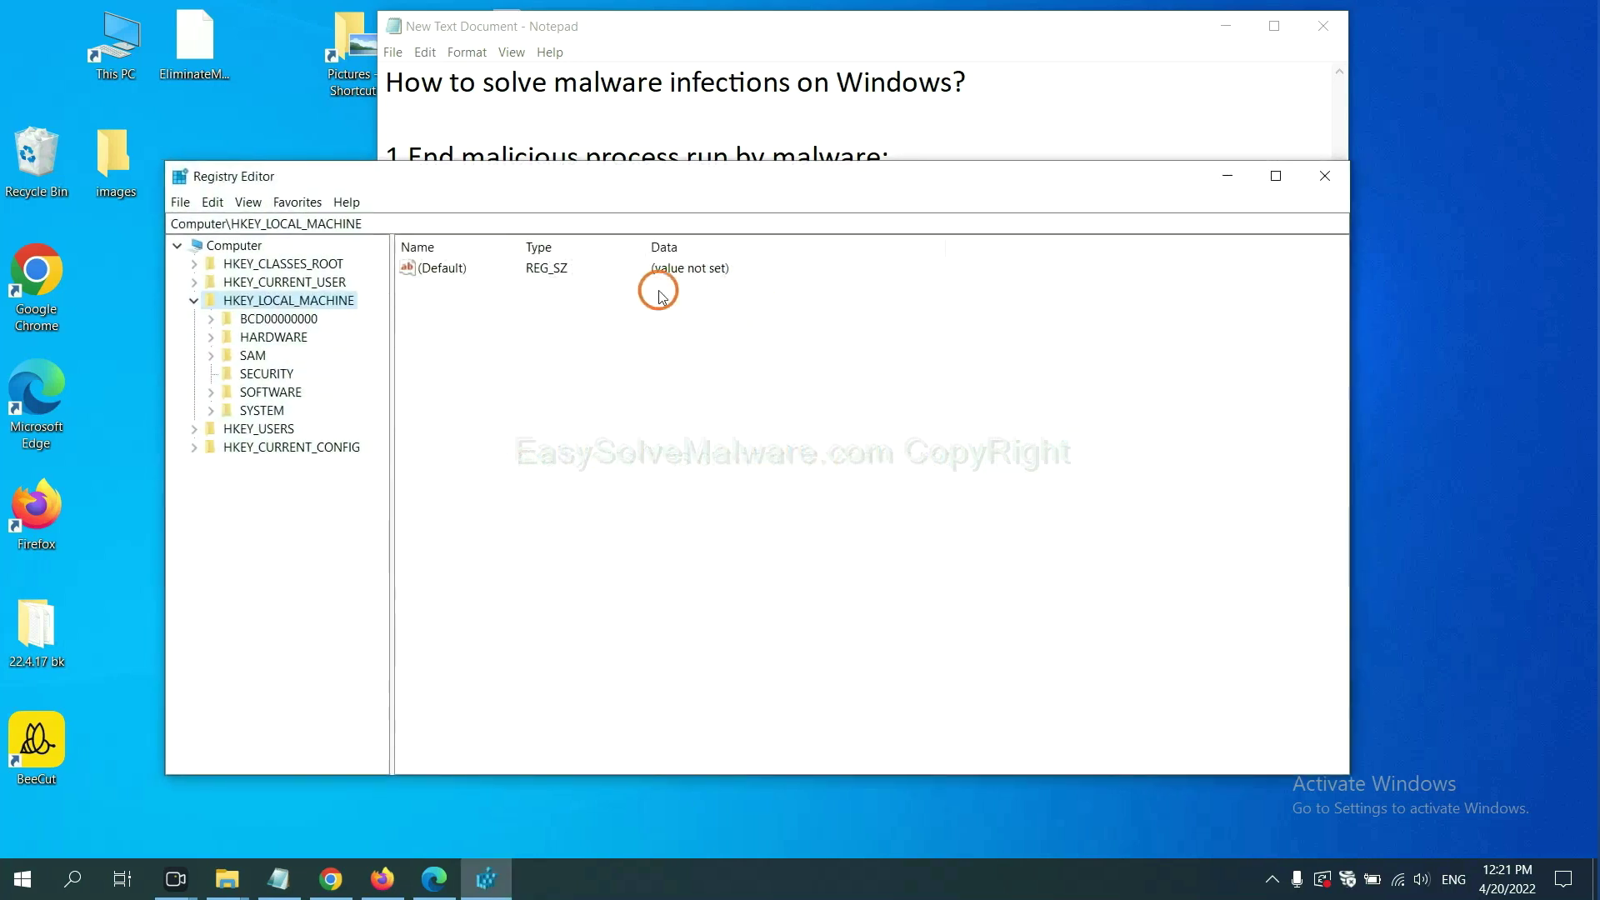
pyautogui.click(213, 202)
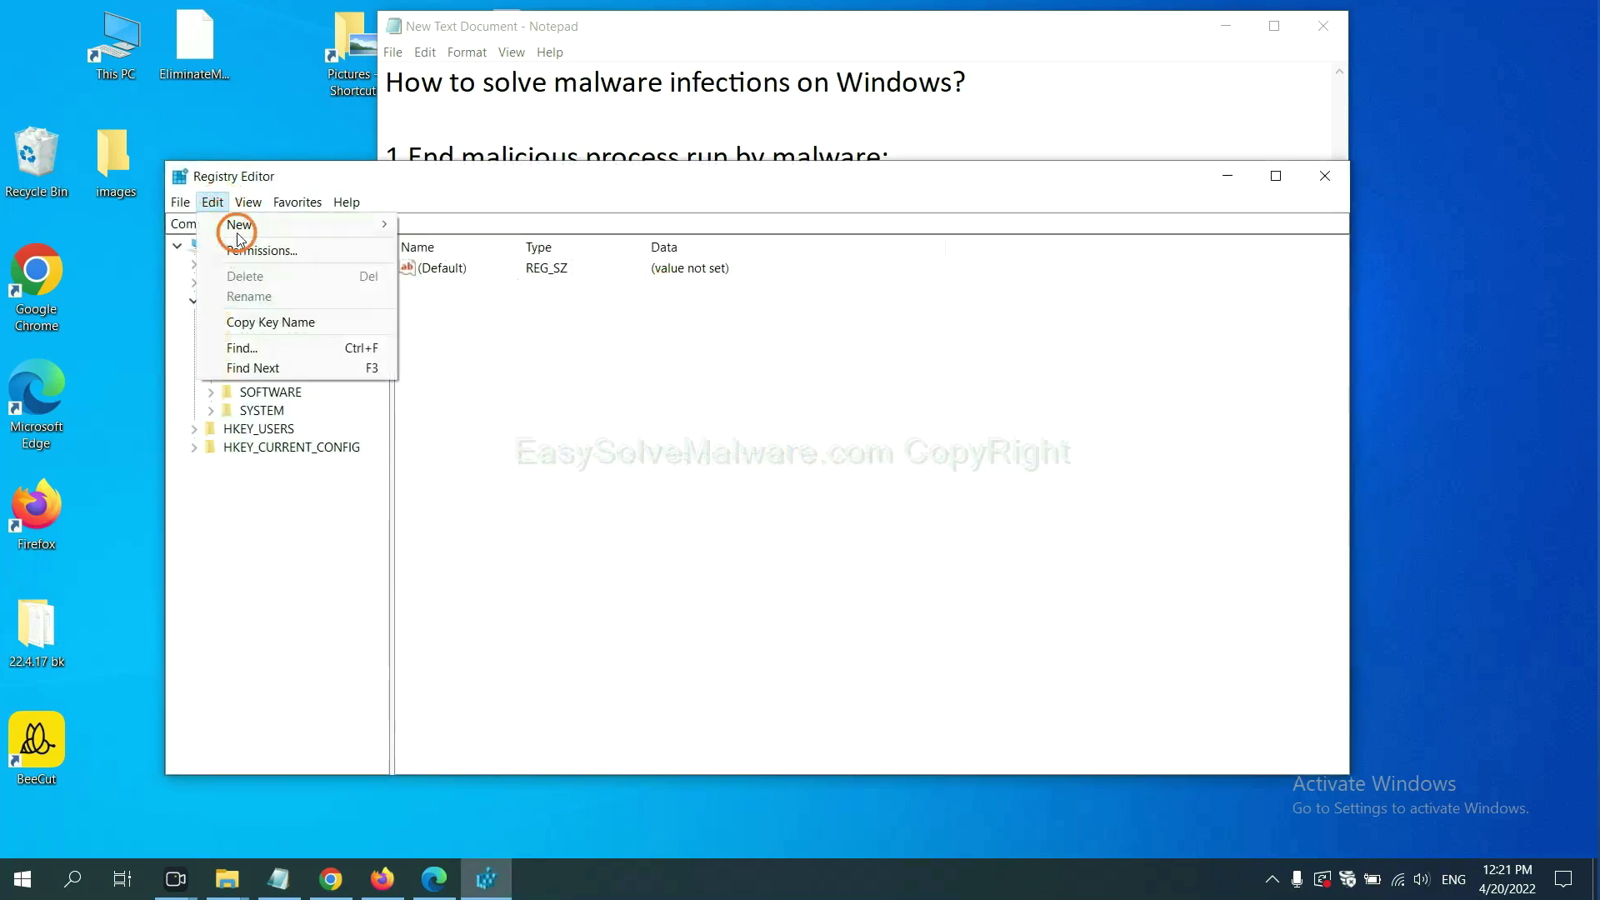
pyautogui.click(280, 348)
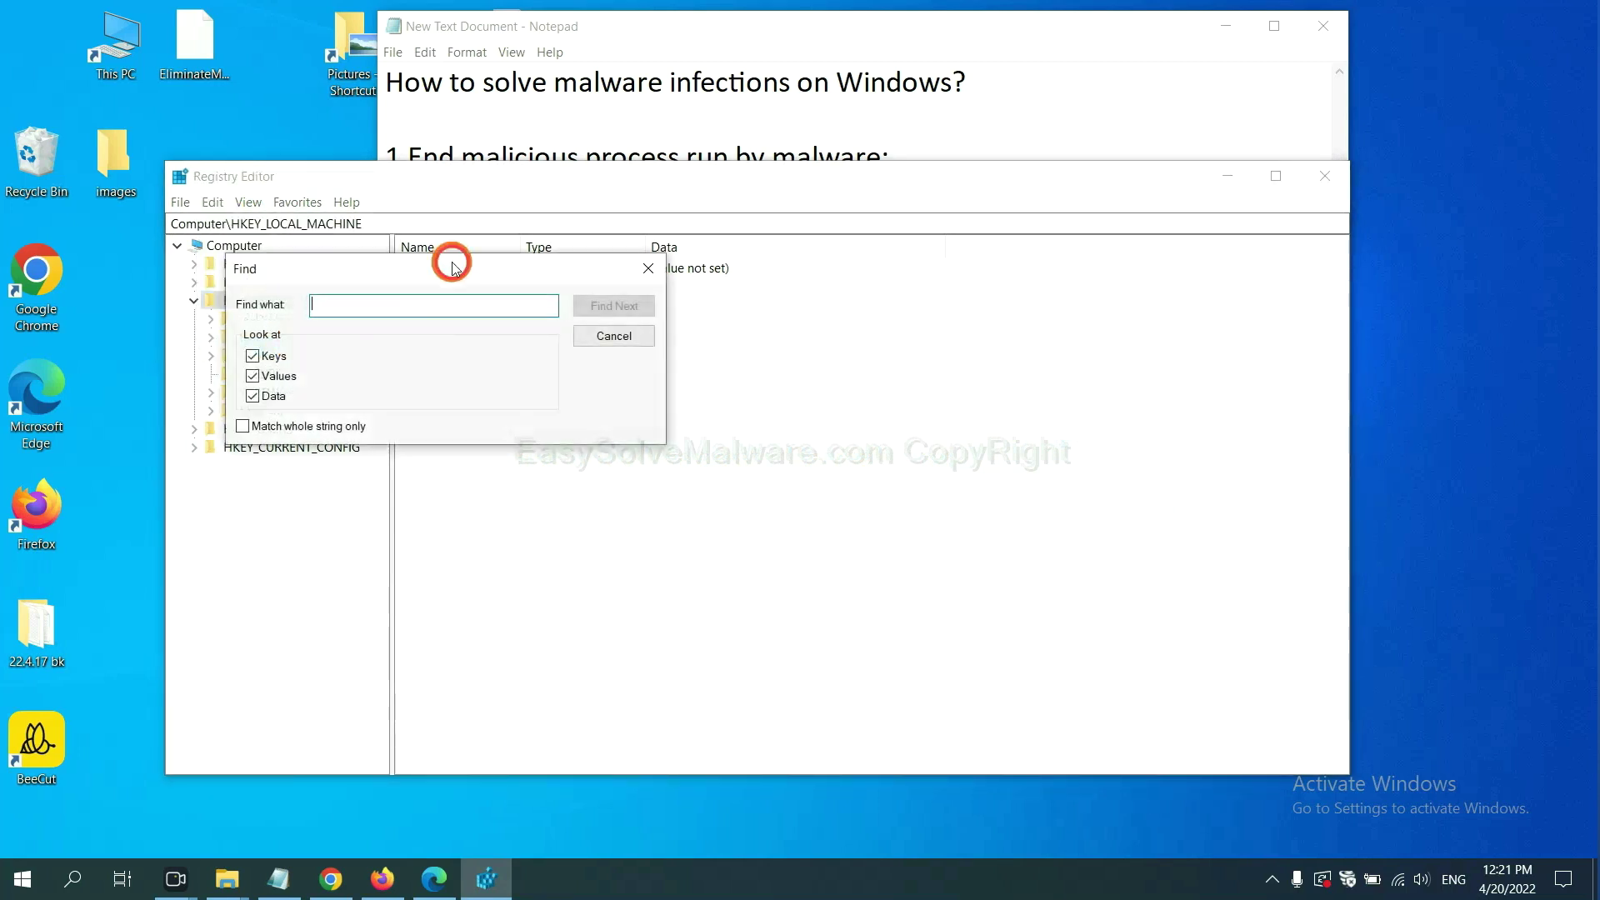
pyautogui.moveTo(454, 265); pyautogui.dragTo(608, 304)
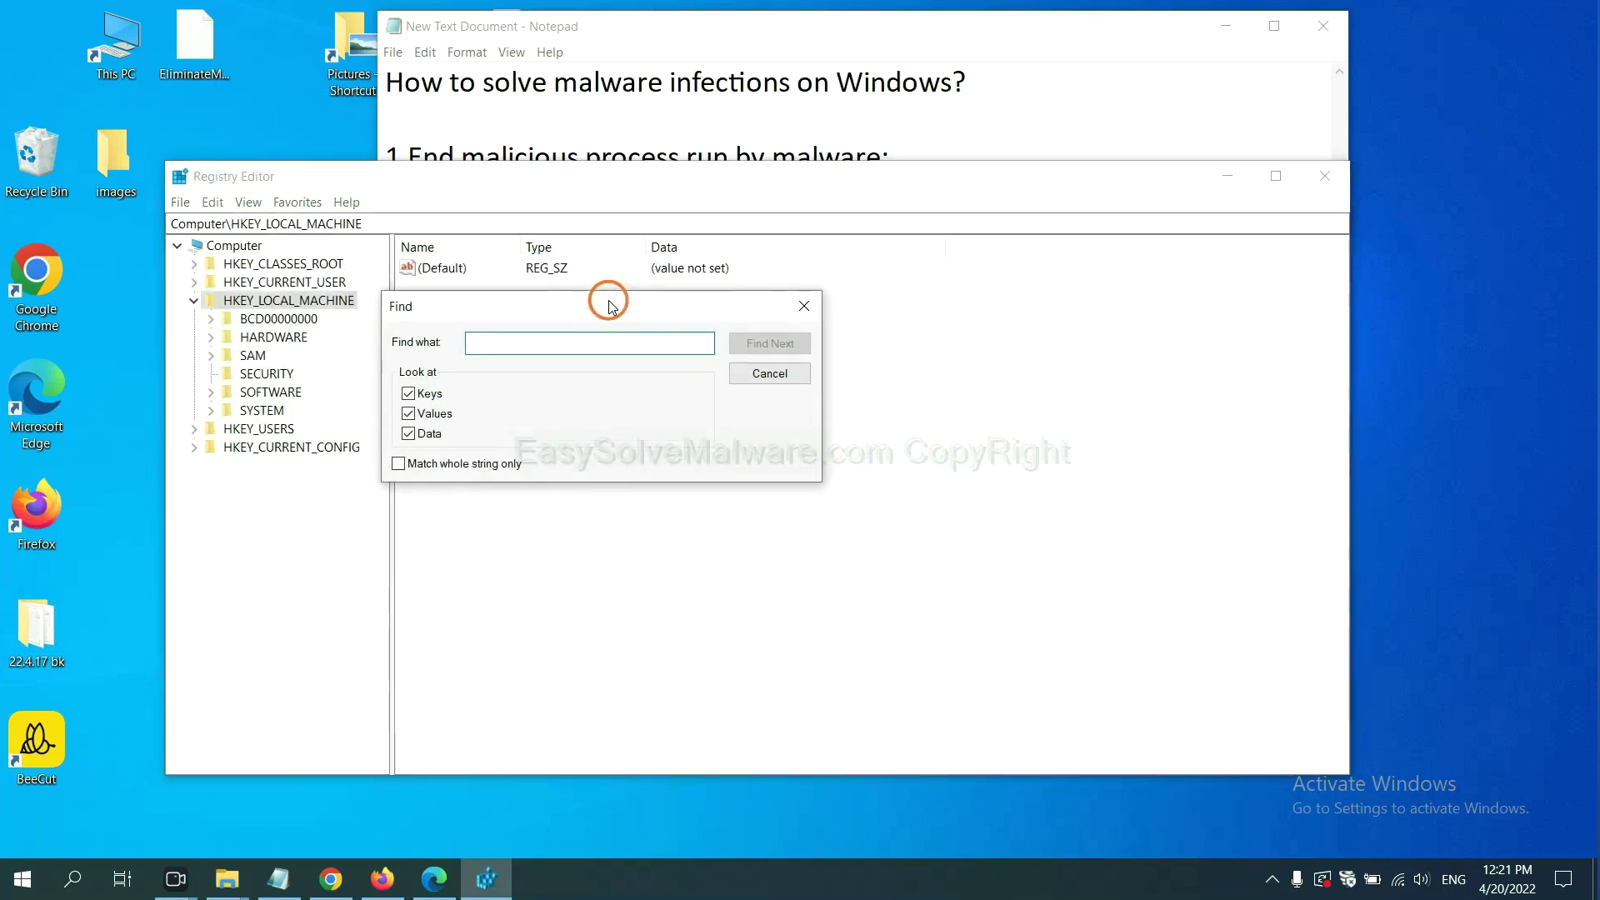
pyautogui.click(573, 349)
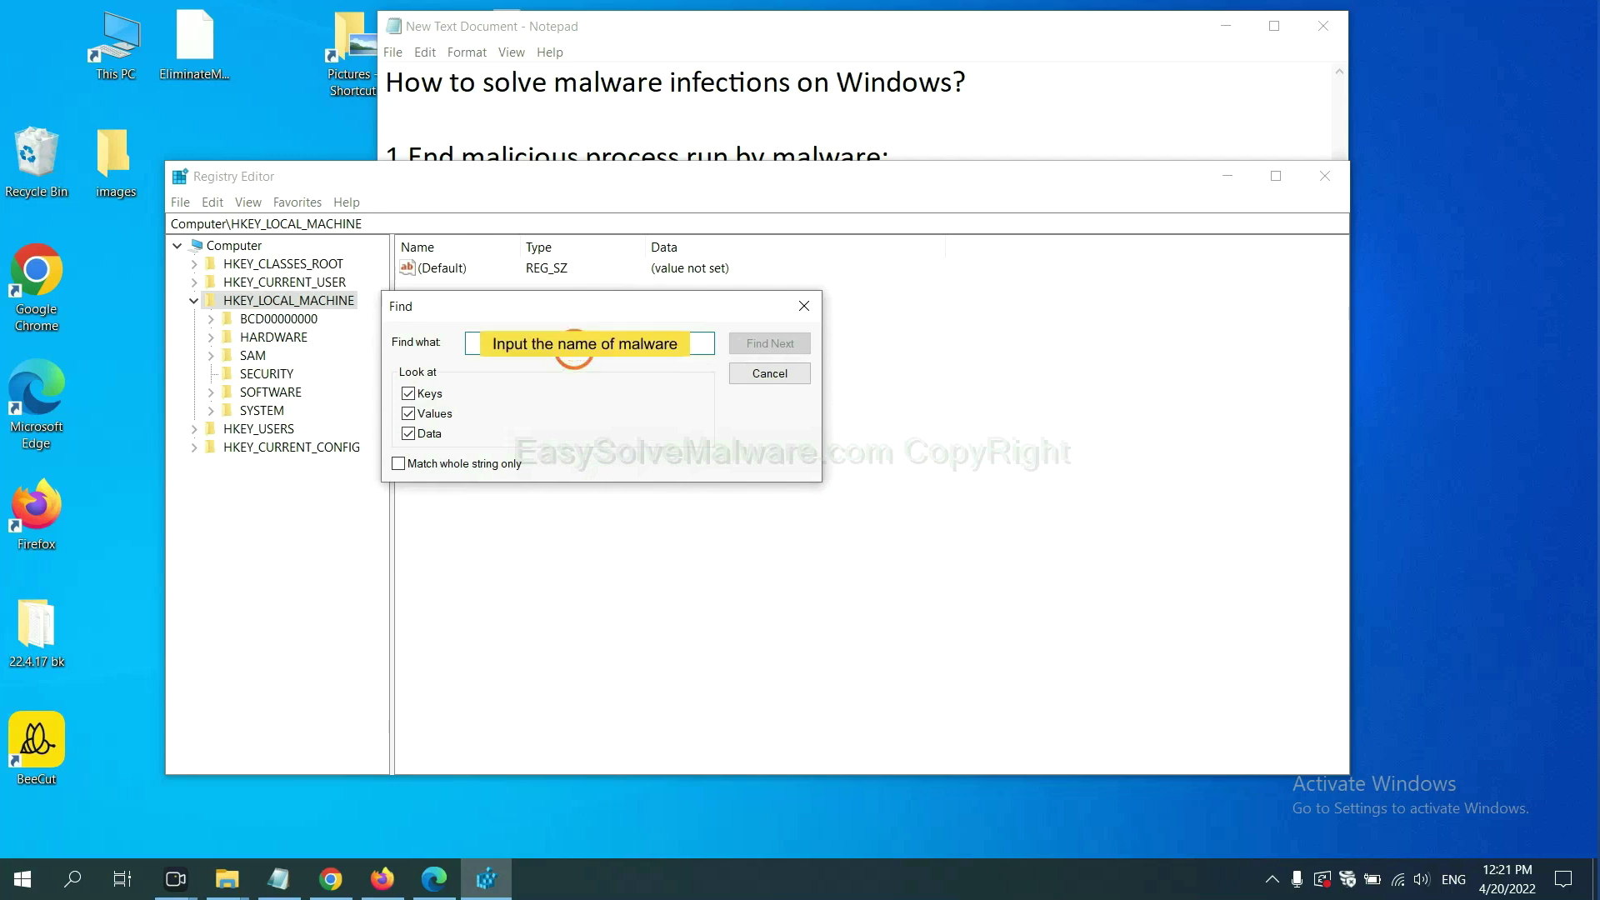
pyautogui.write('beecut')
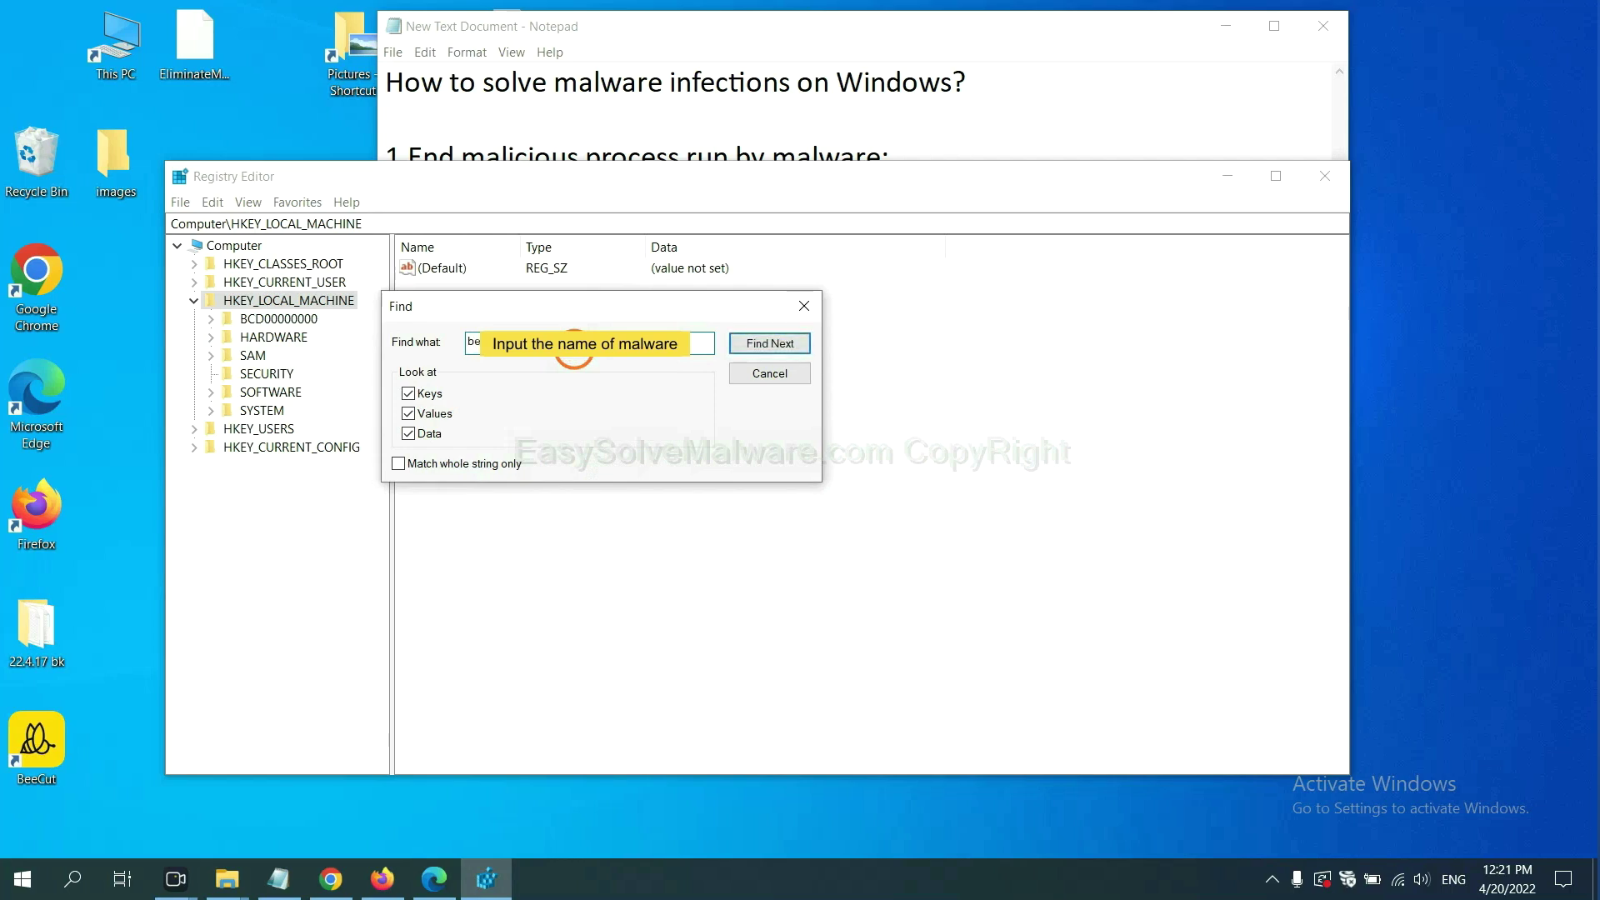
pyautogui.click(769, 342)
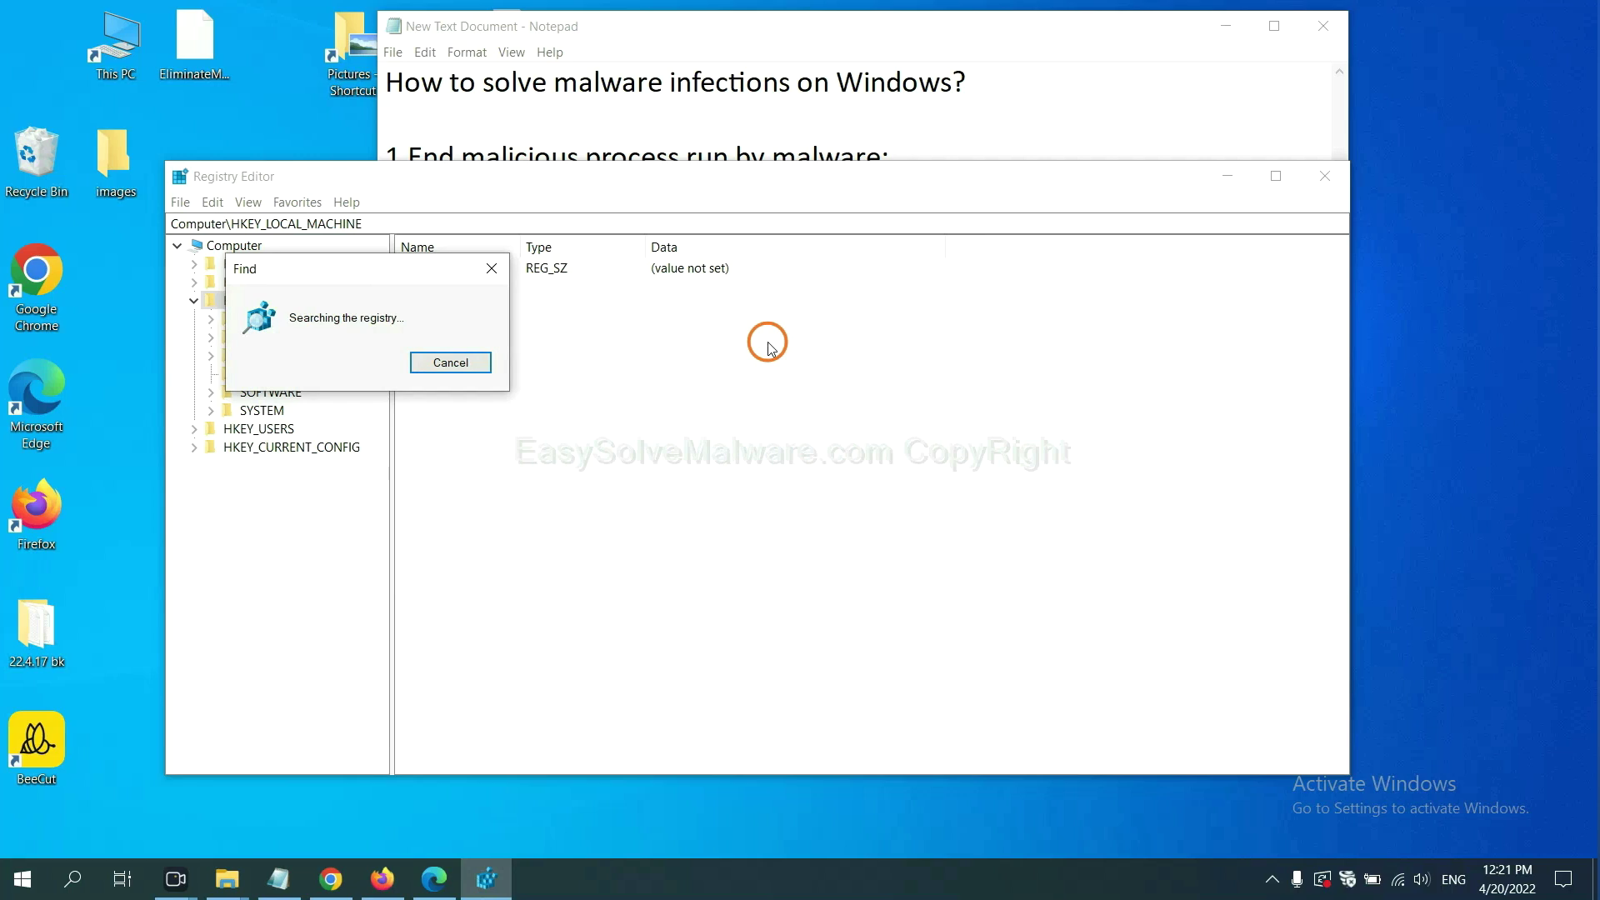
pyautogui.moveTo(385, 265); pyautogui.dragTo(662, 304)
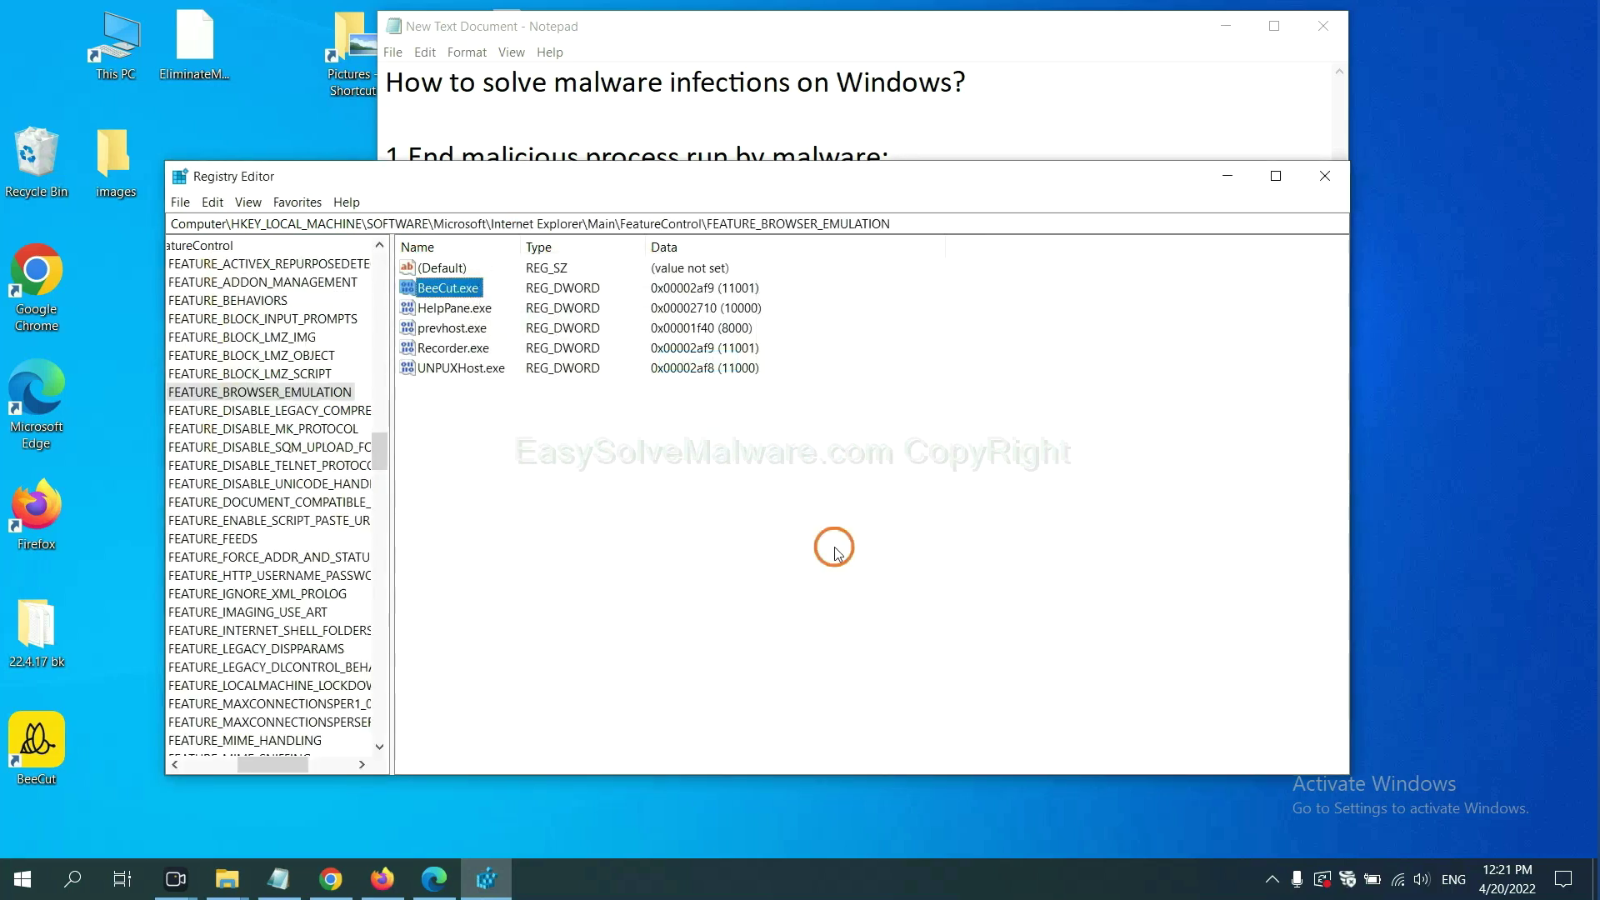
pyautogui.moveTo(282, 765); pyautogui.dragTo(254, 762)
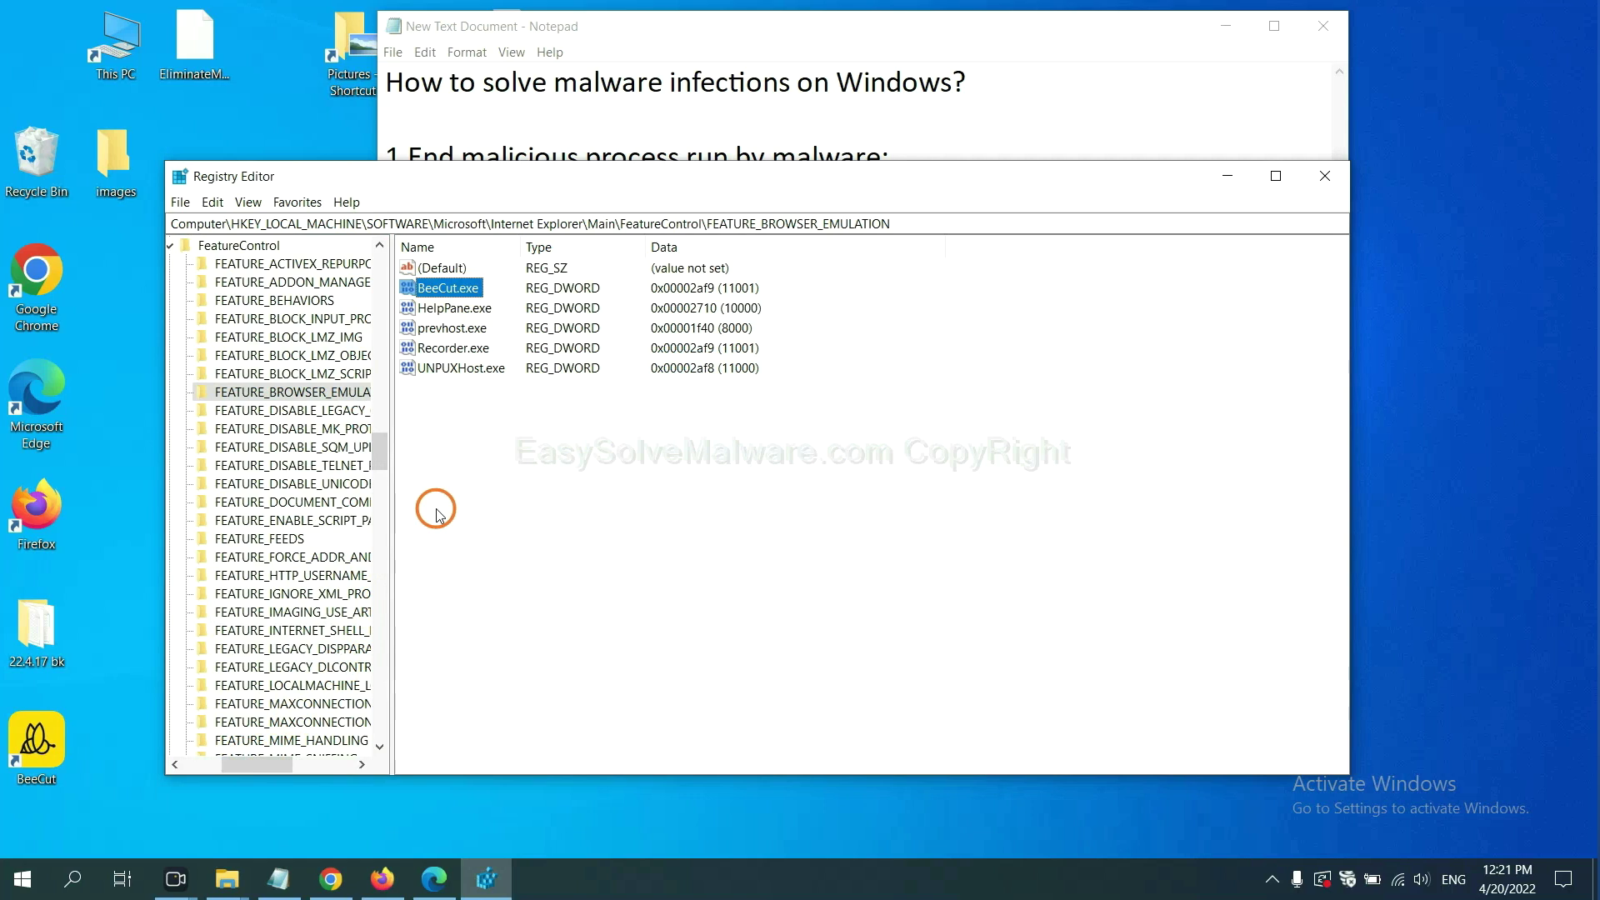
pyautogui.rightClick(326, 392)
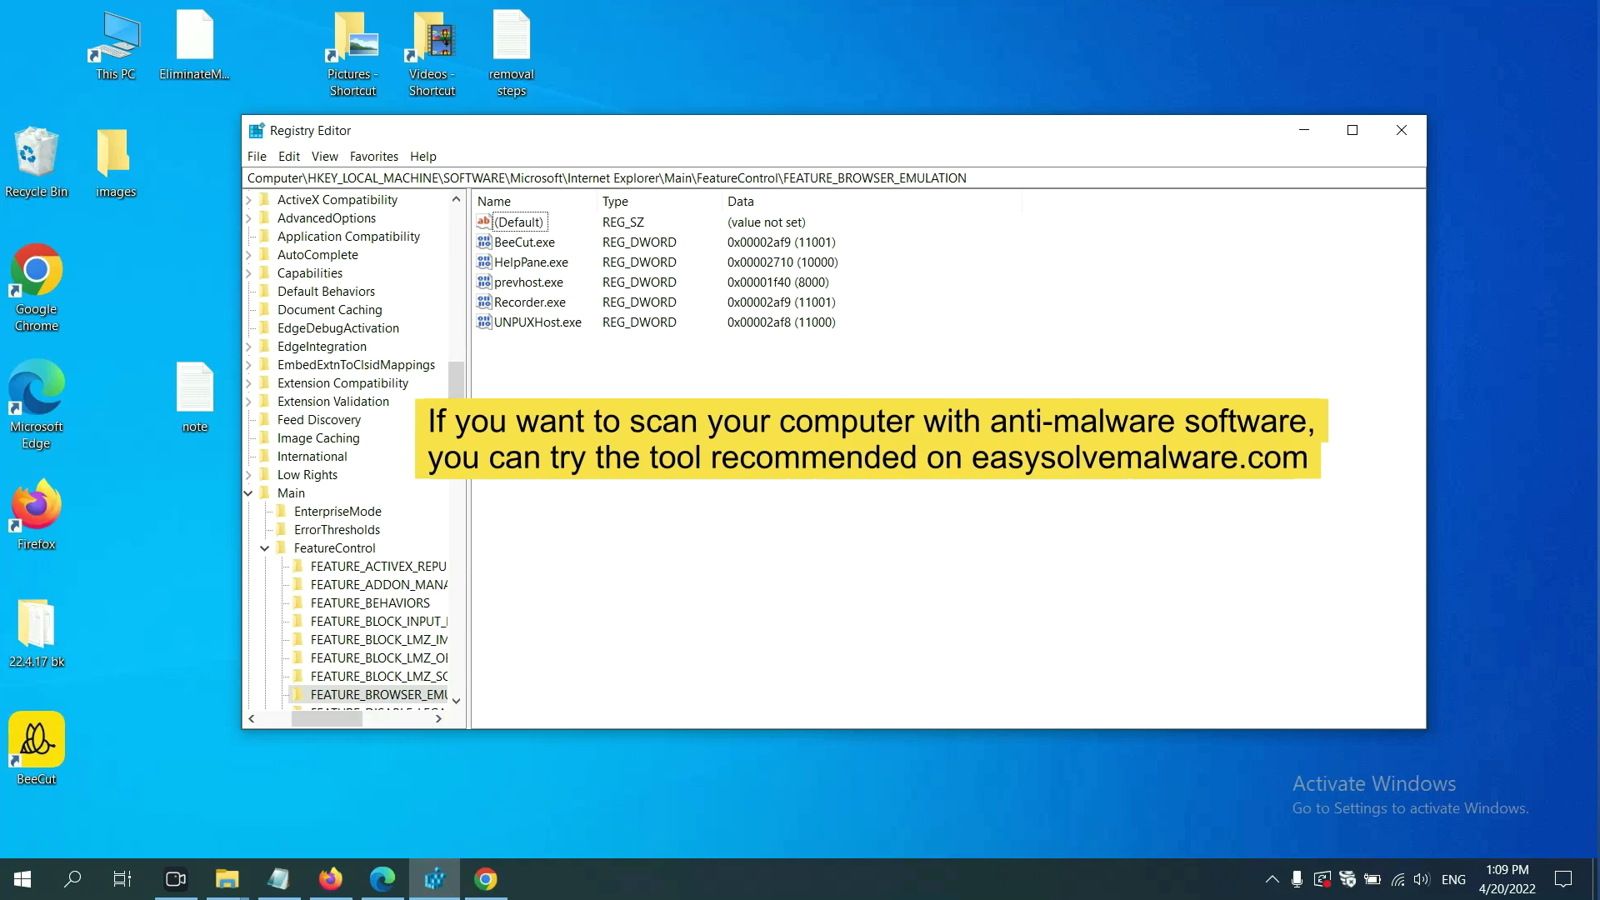
# - Bring Chrome, showing the How to Solve Malware Infections guide, to the front
pyautogui.click(487, 878)
pyautogui.scroll(-1, 1160, 541)
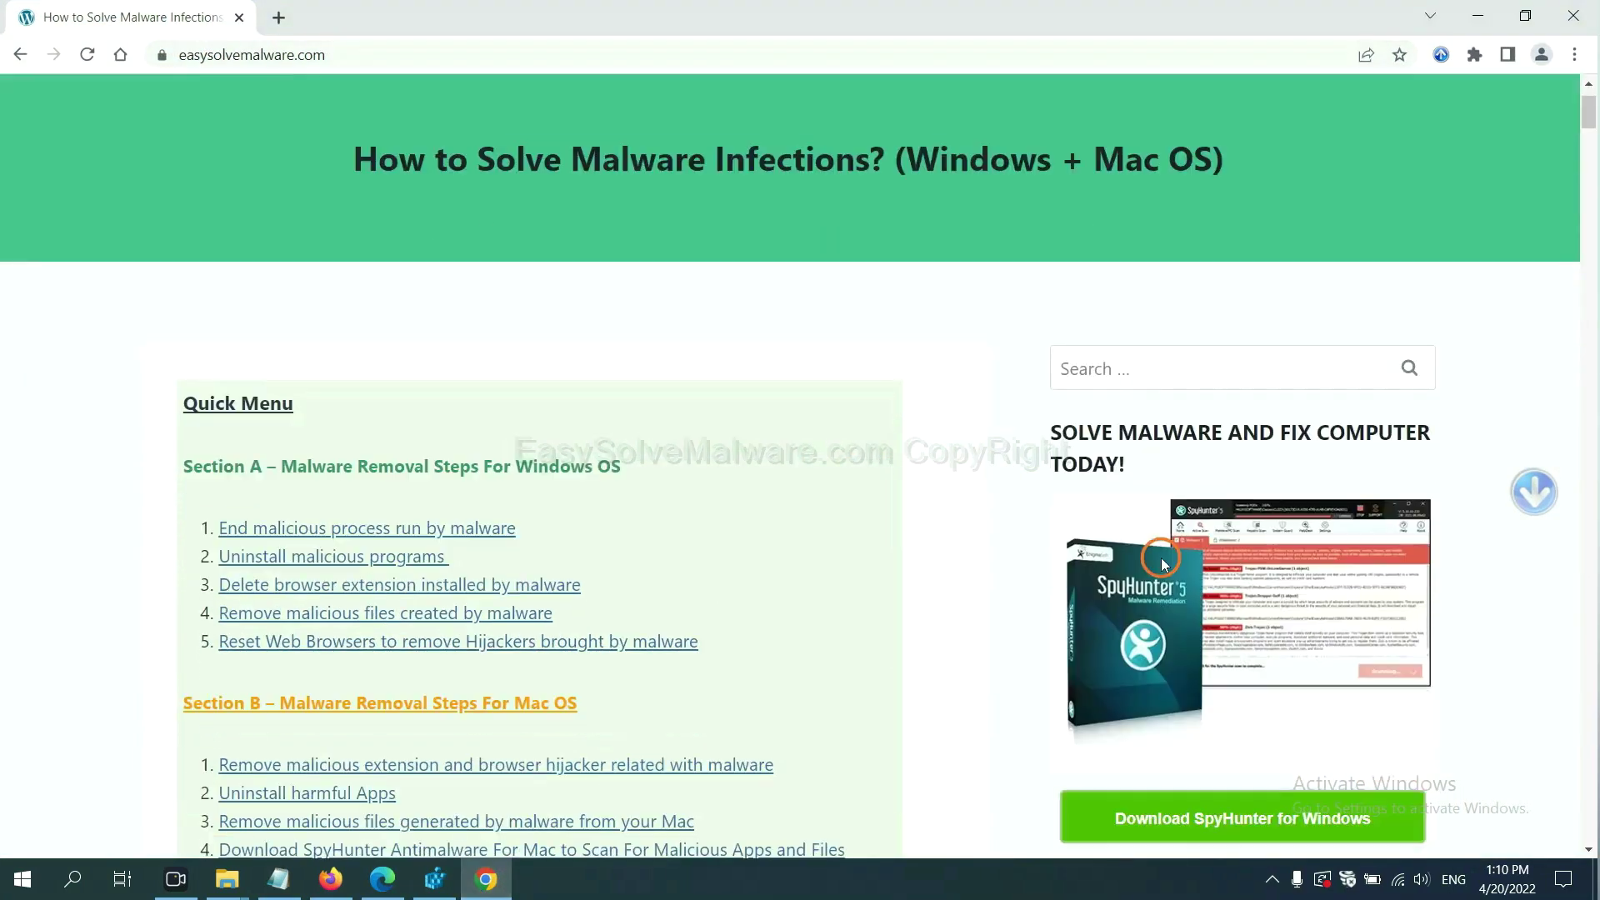
pyautogui.scroll(2, 1151, 577)
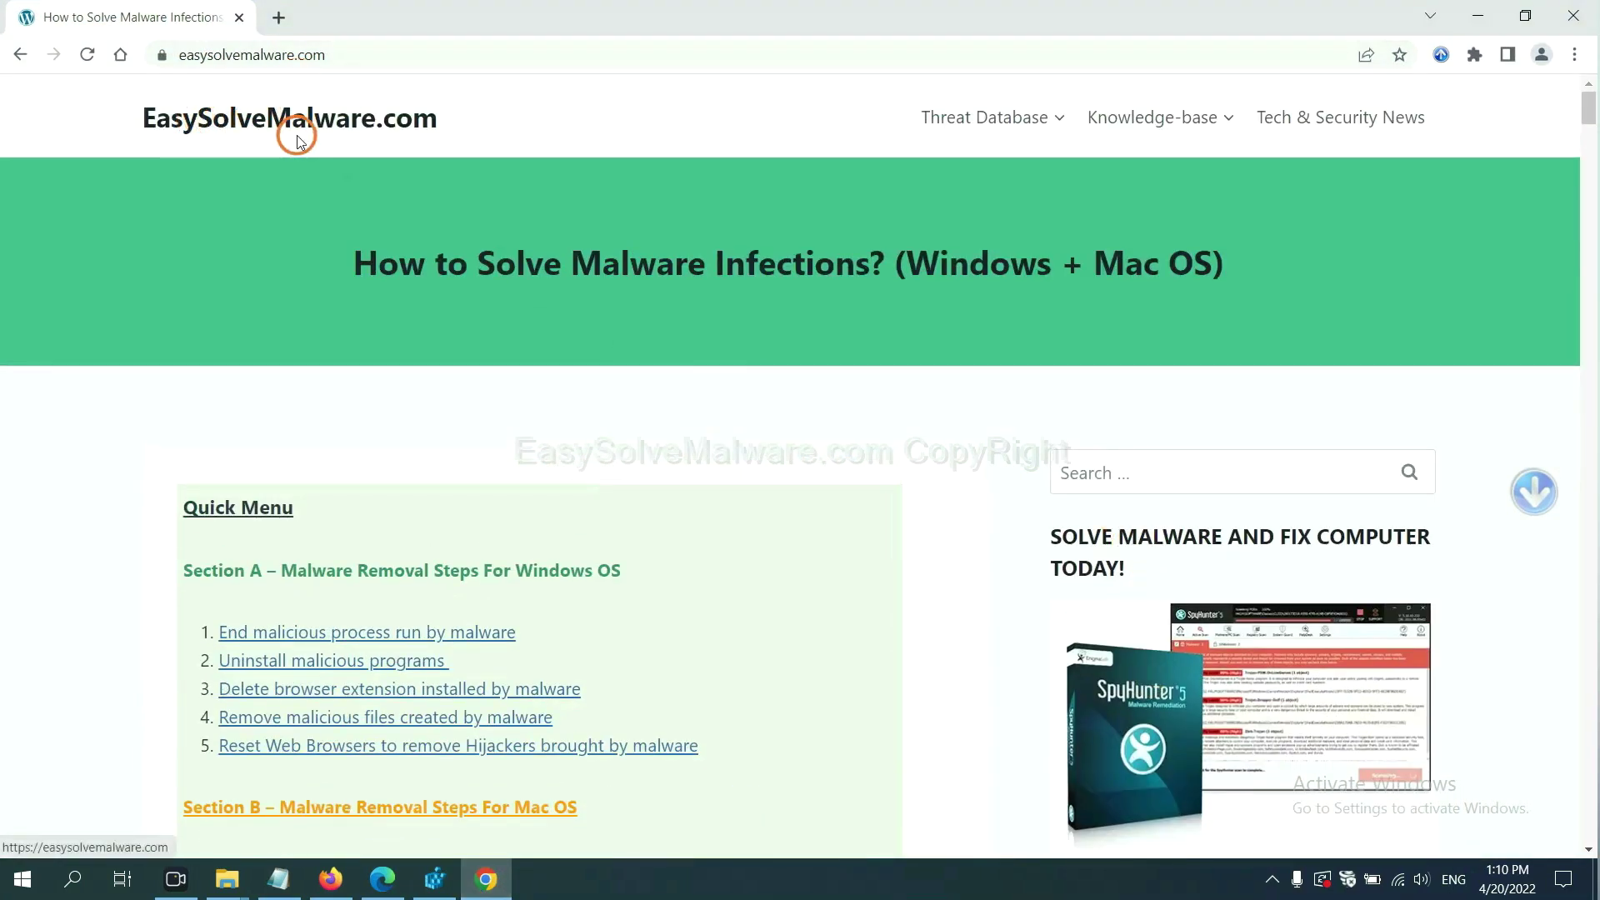
pyautogui.scroll(-1, 1274, 501)
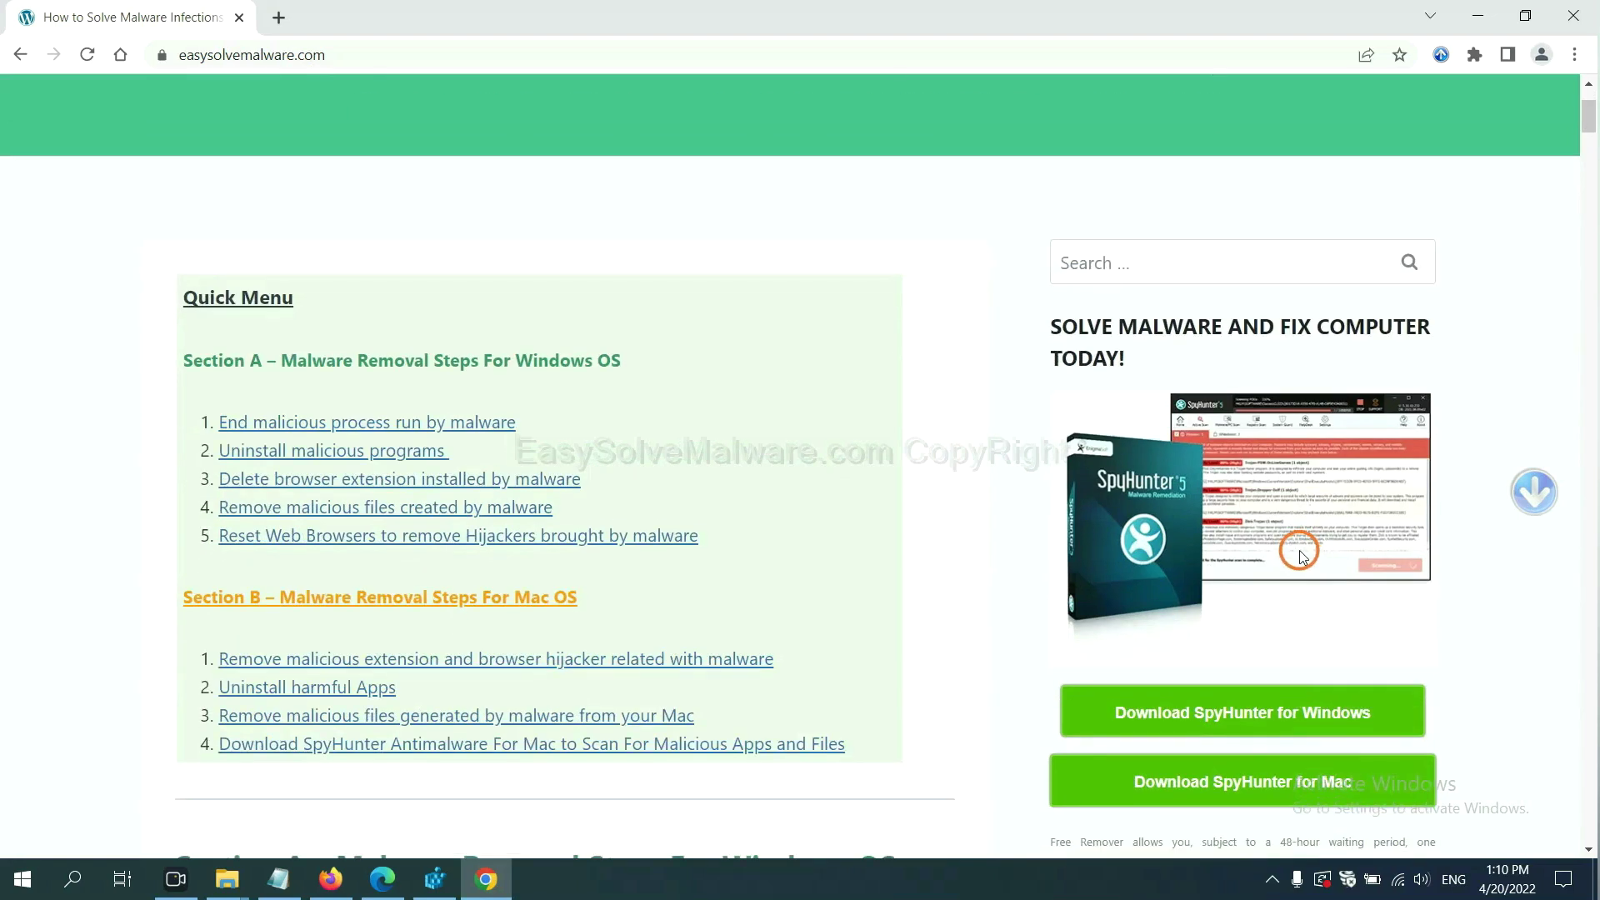
pyautogui.scroll(-2, 1272, 525)
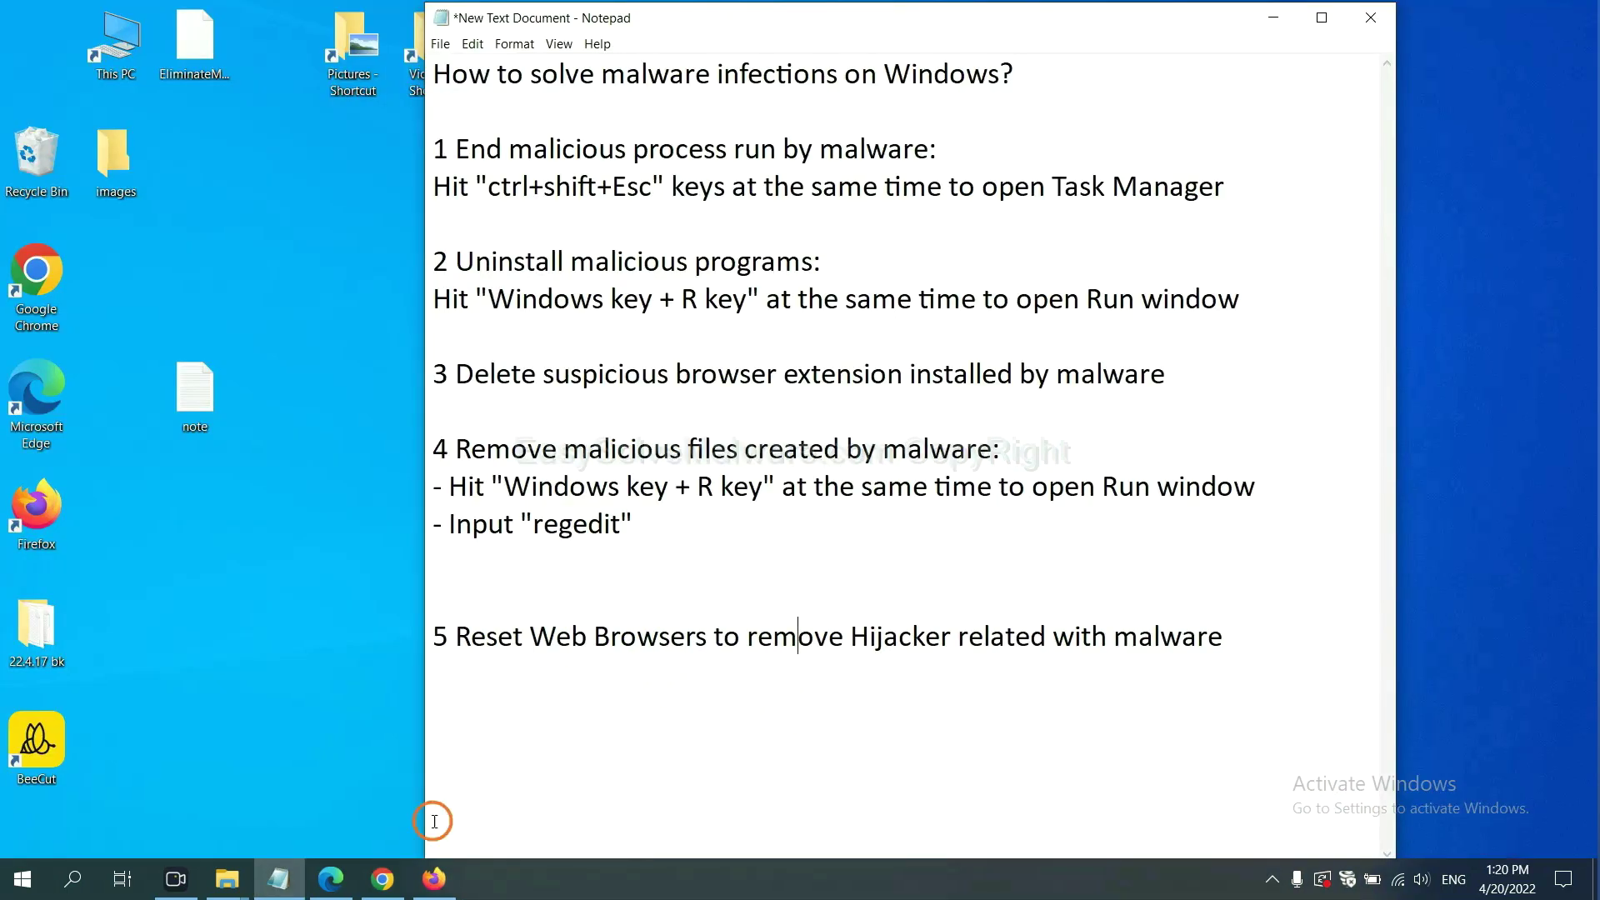
# - Raise Chrome's 'Restore settings to their original defaults' confirmation from Settings, then move to Firefox
pyautogui.click(381, 882)
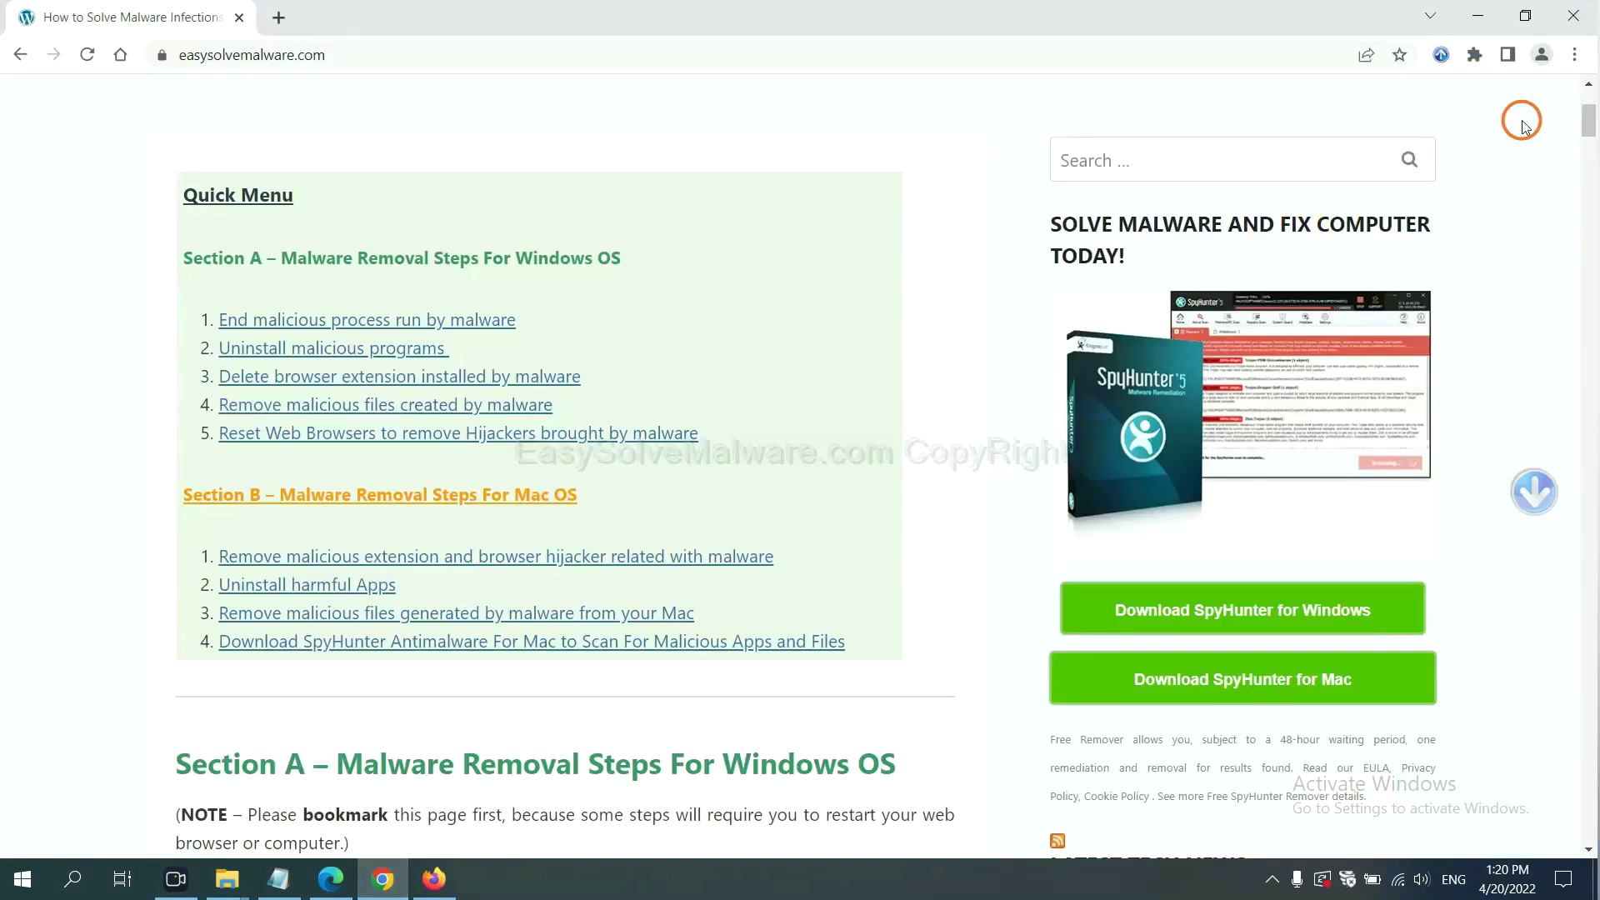
pyautogui.click(1579, 57)
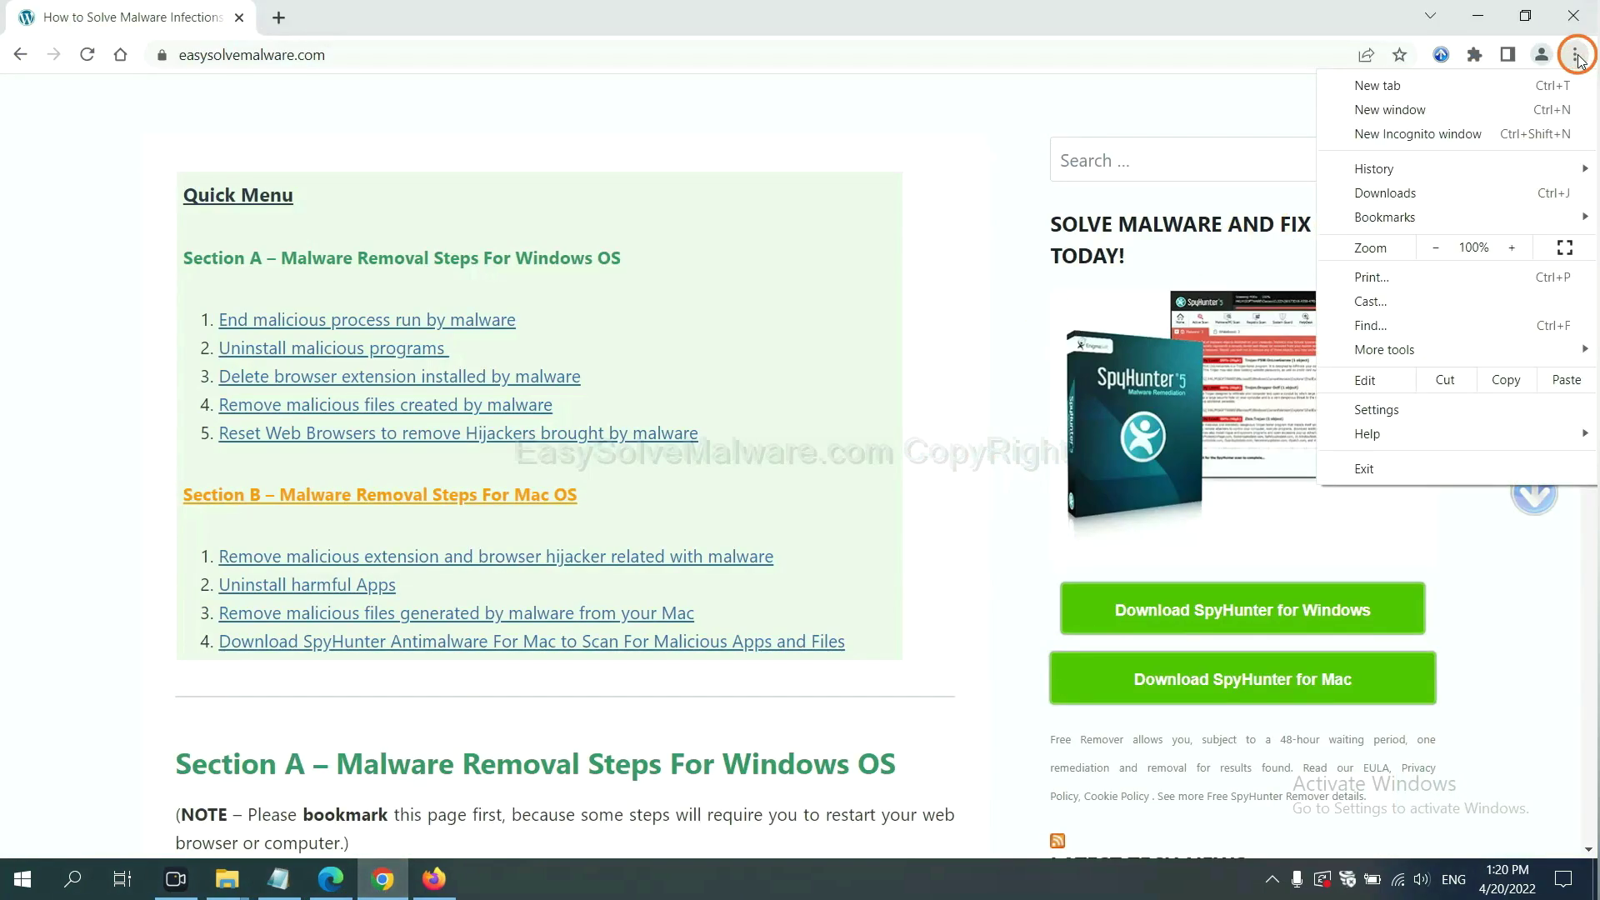
pyautogui.click(1381, 409)
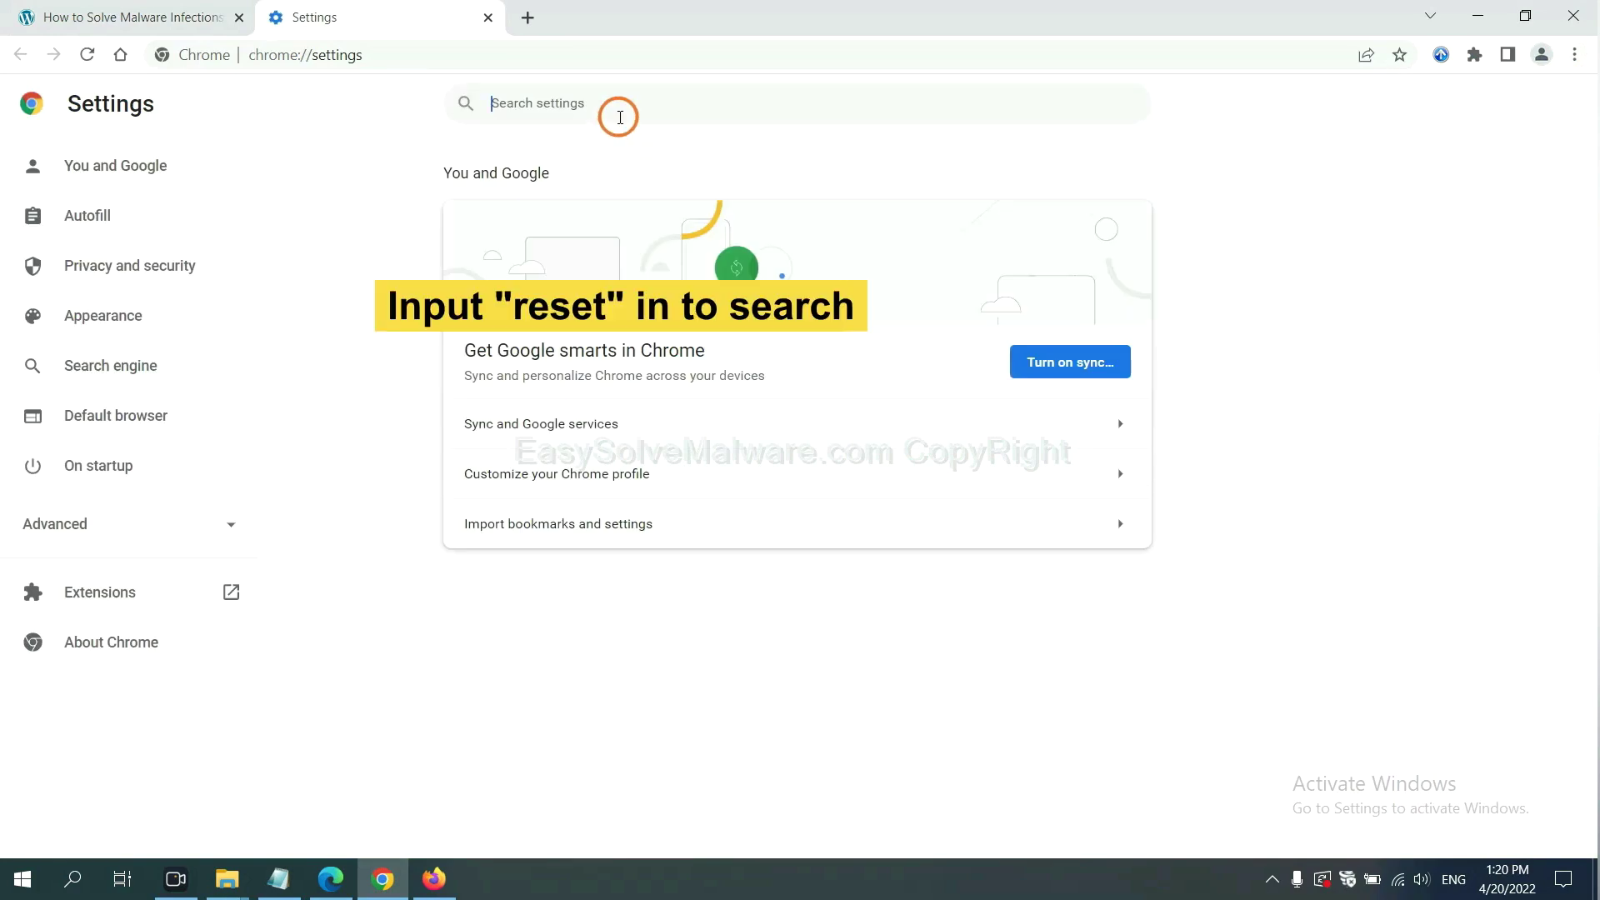
pyautogui.write('reset')
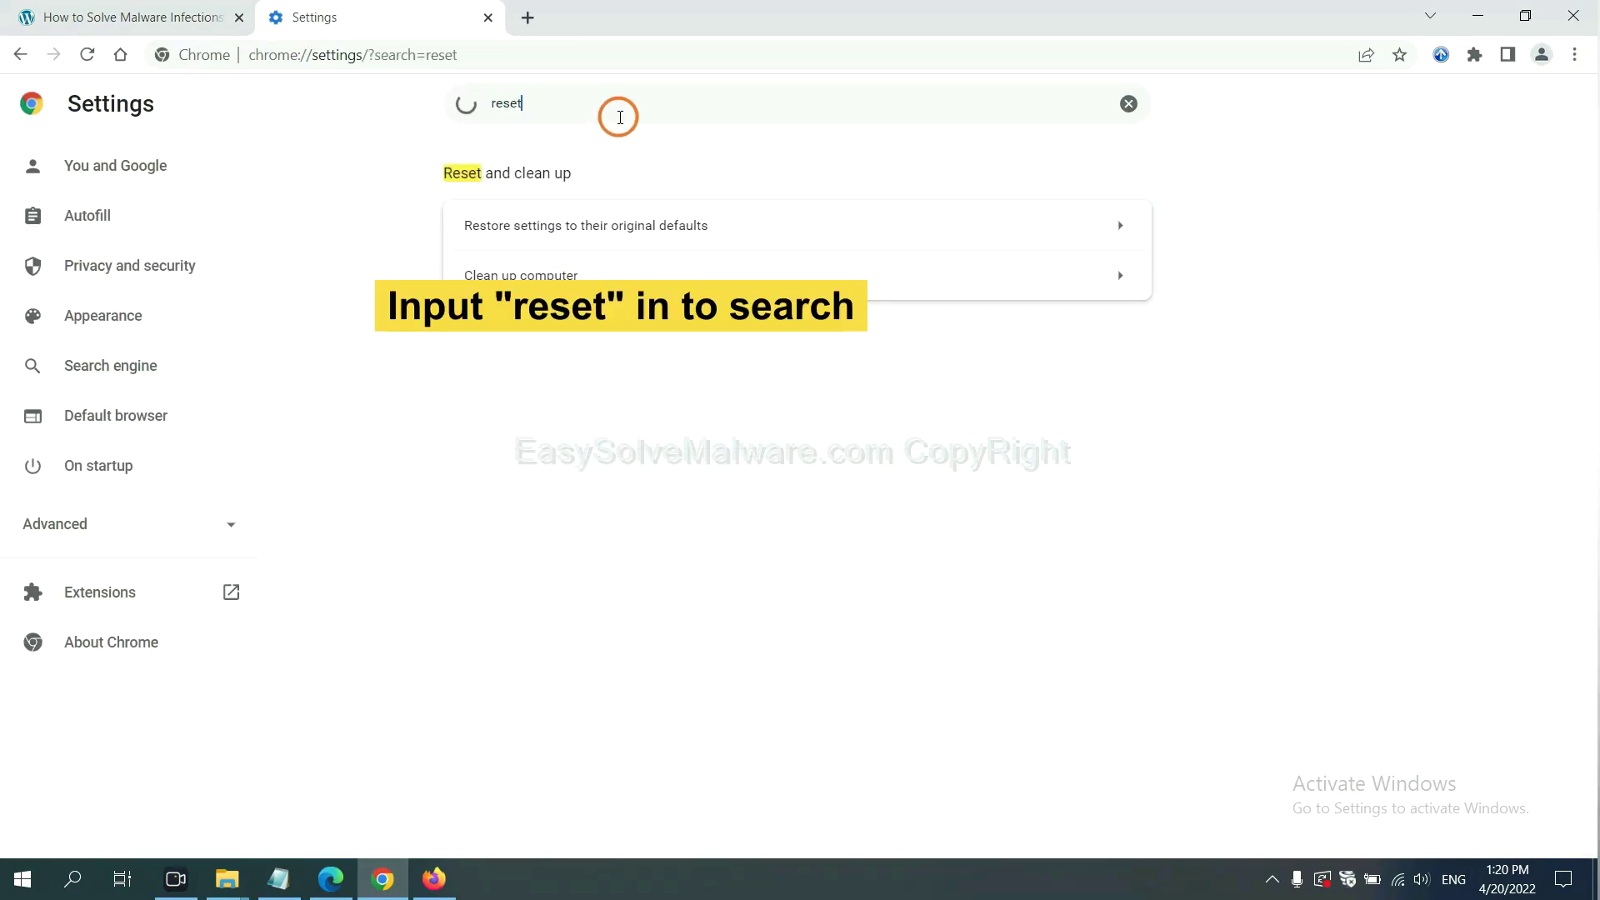
pyautogui.click(686, 226)
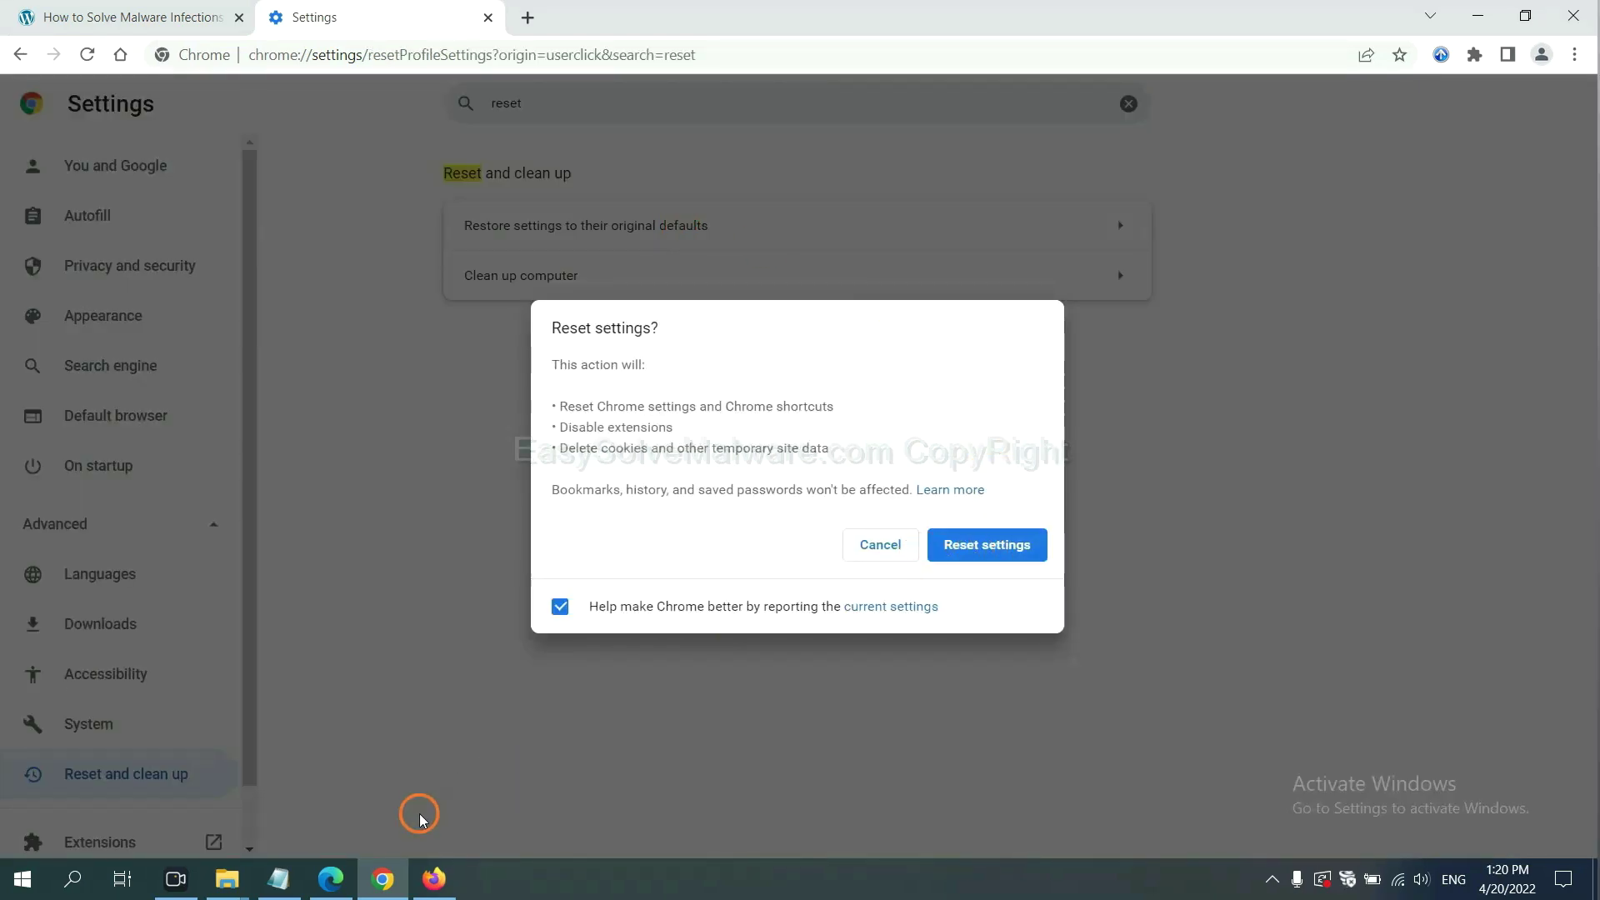
pyautogui.click(432, 879)
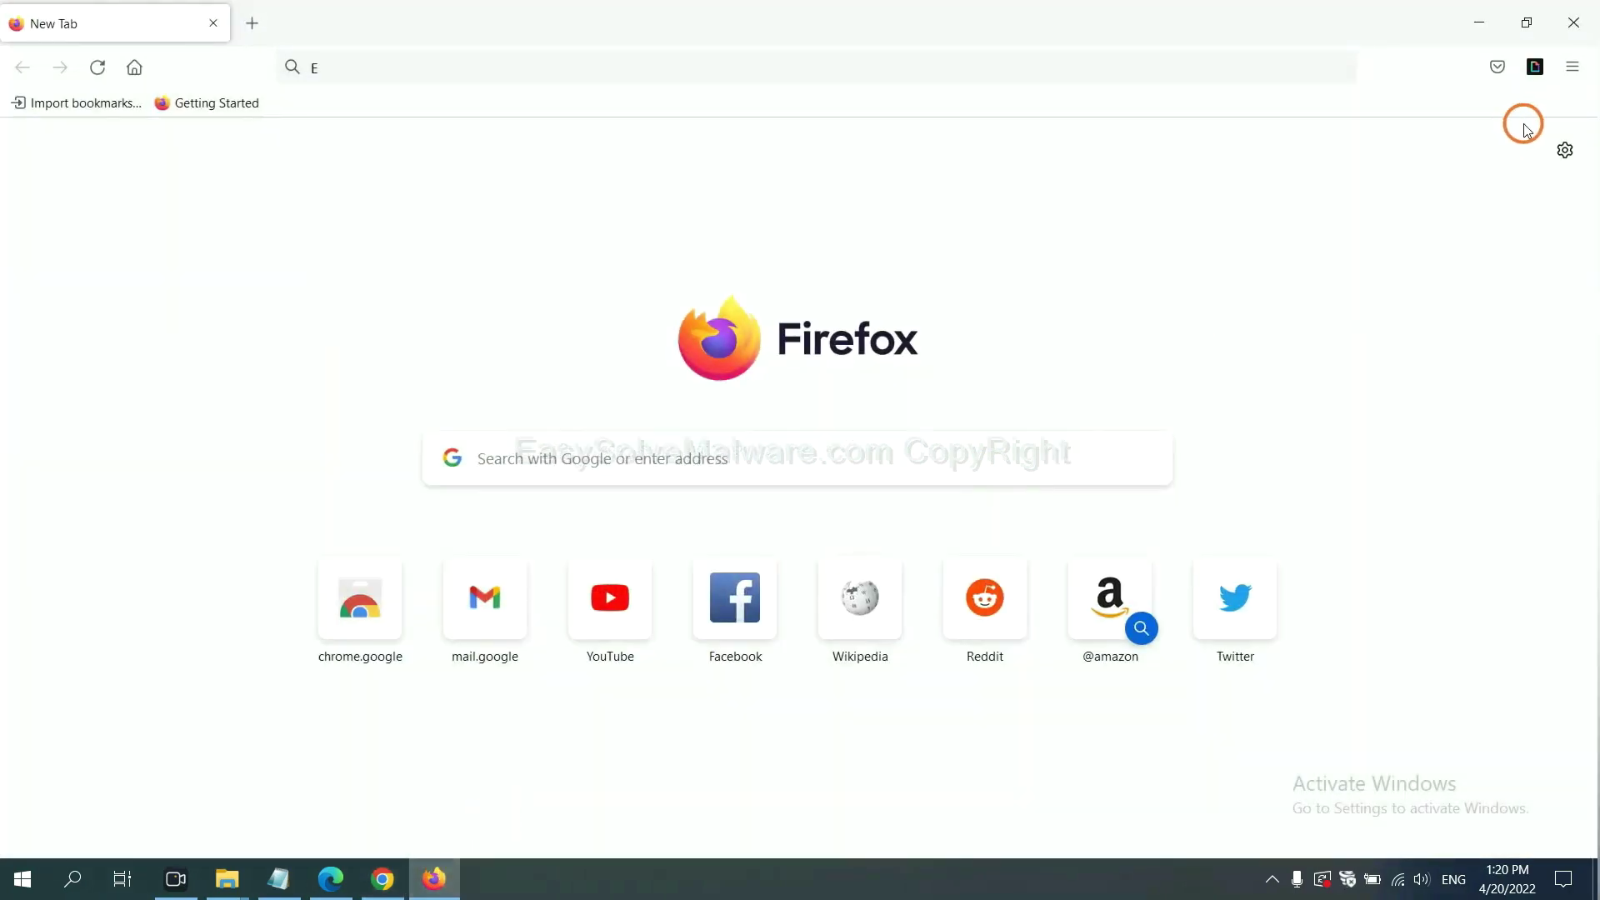
# - Refresh Firefox to defaults from Help > More troubleshooting information, then move to Edge
pyautogui.click(1573, 69)
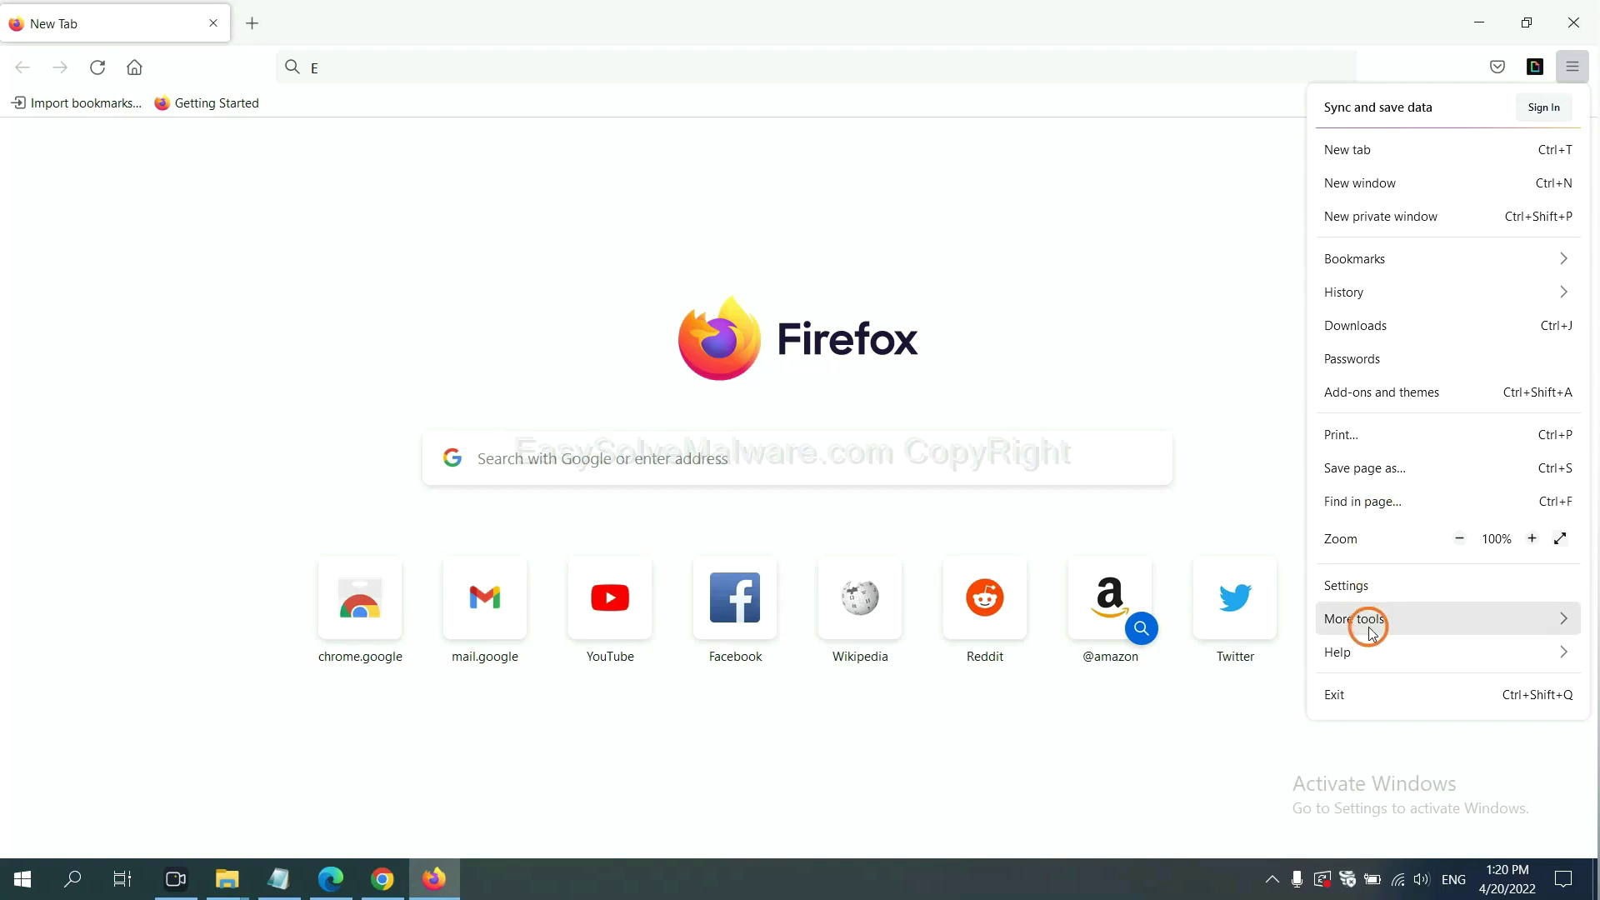
pyautogui.click(1375, 651)
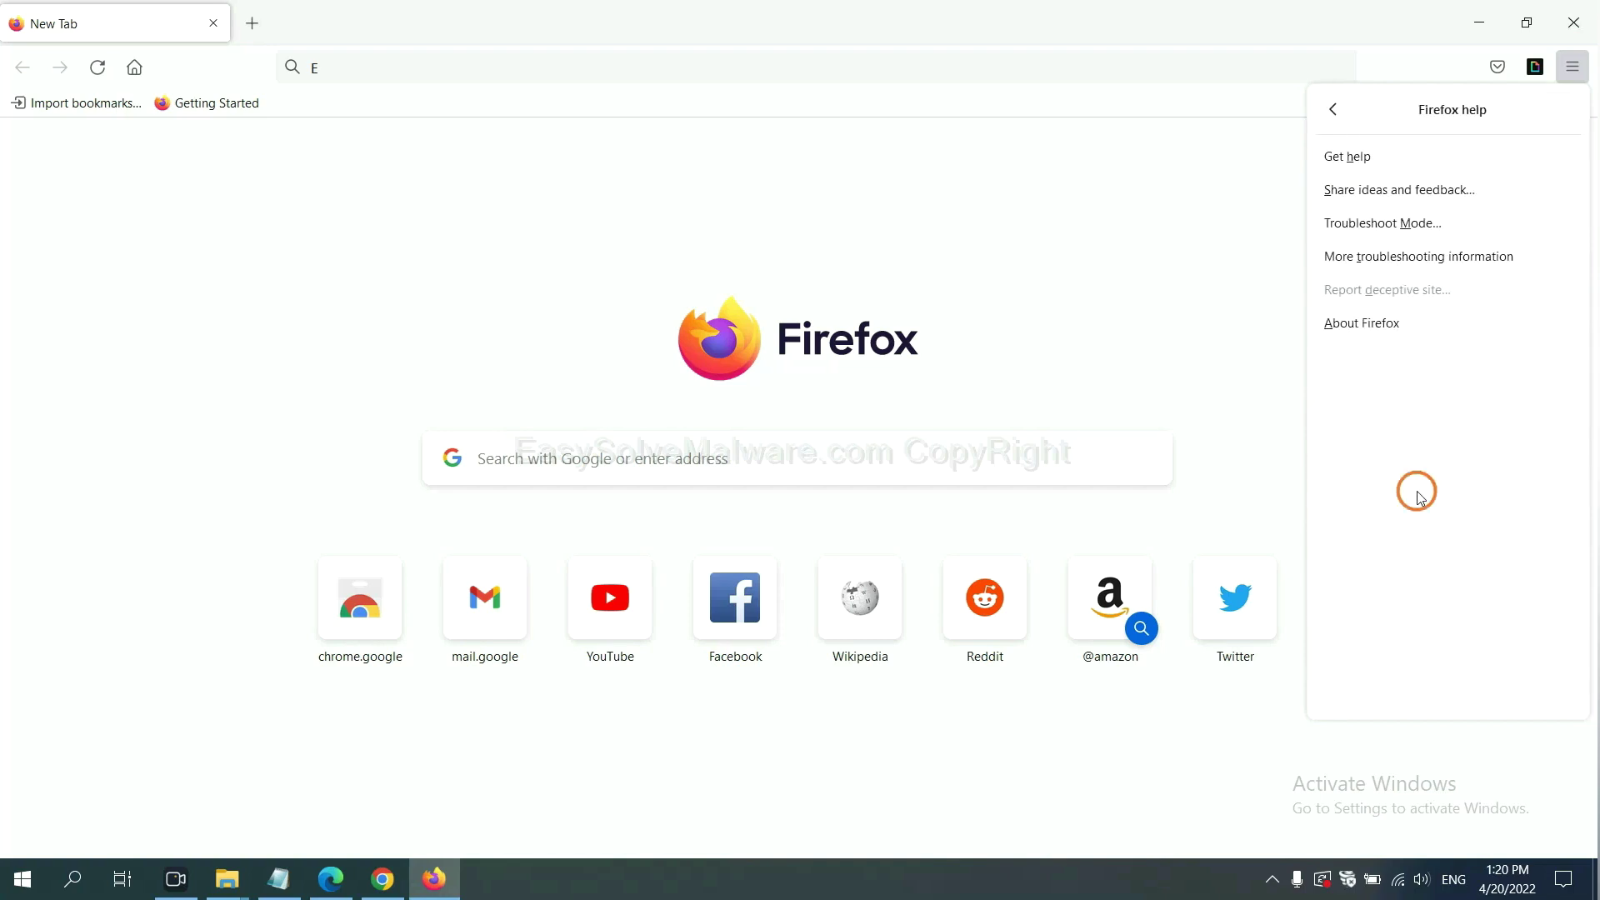
pyautogui.click(1404, 260)
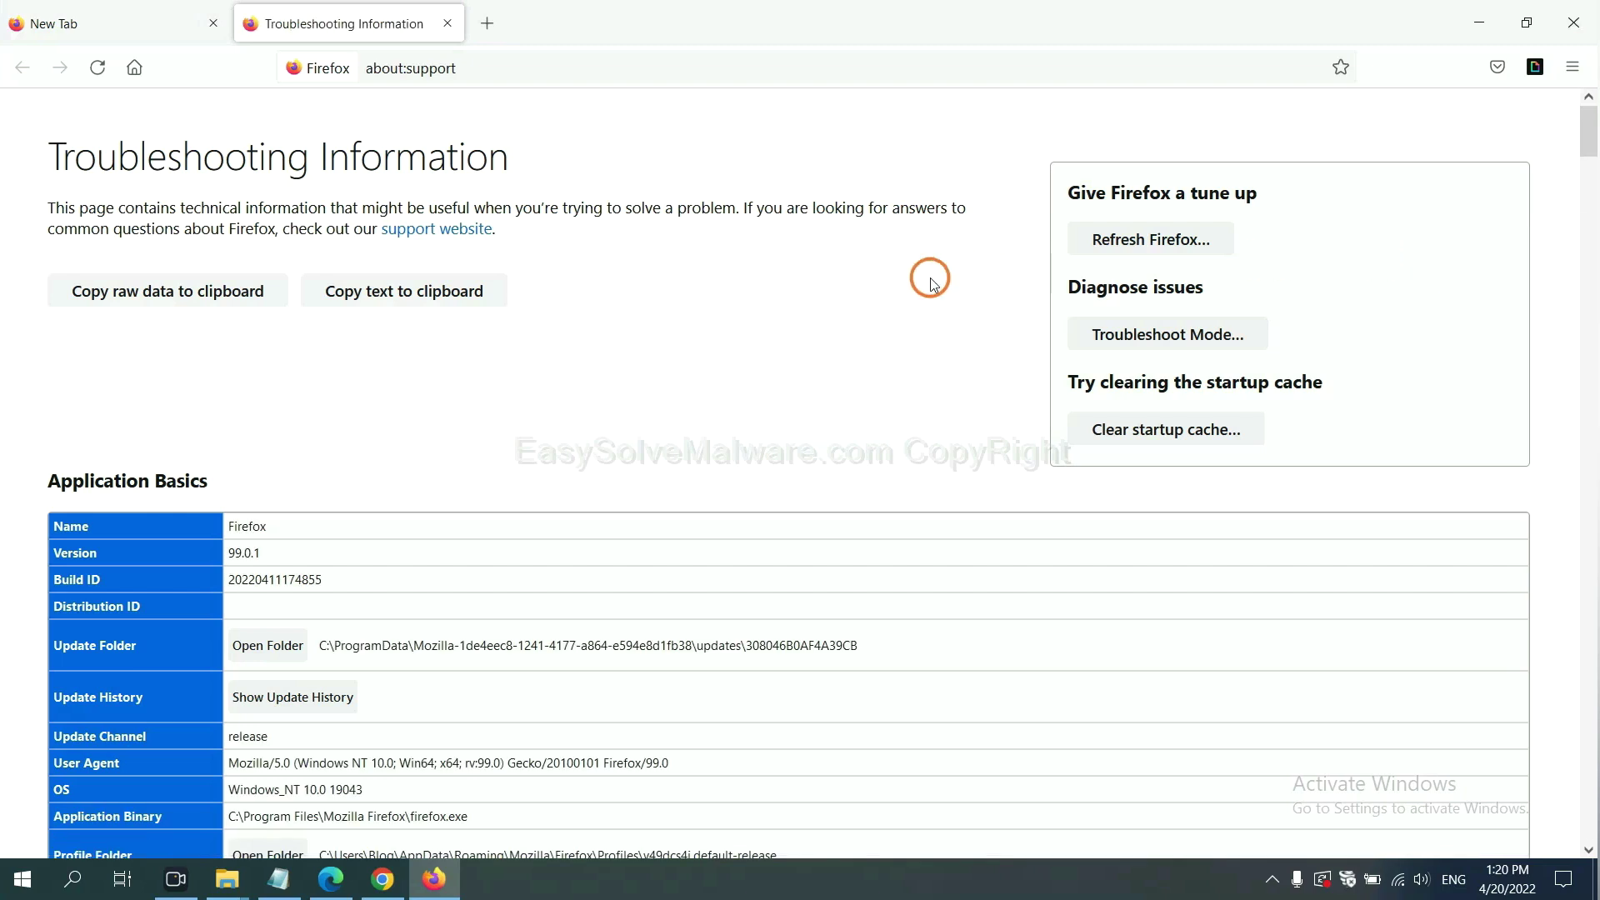
pyautogui.click(1122, 244)
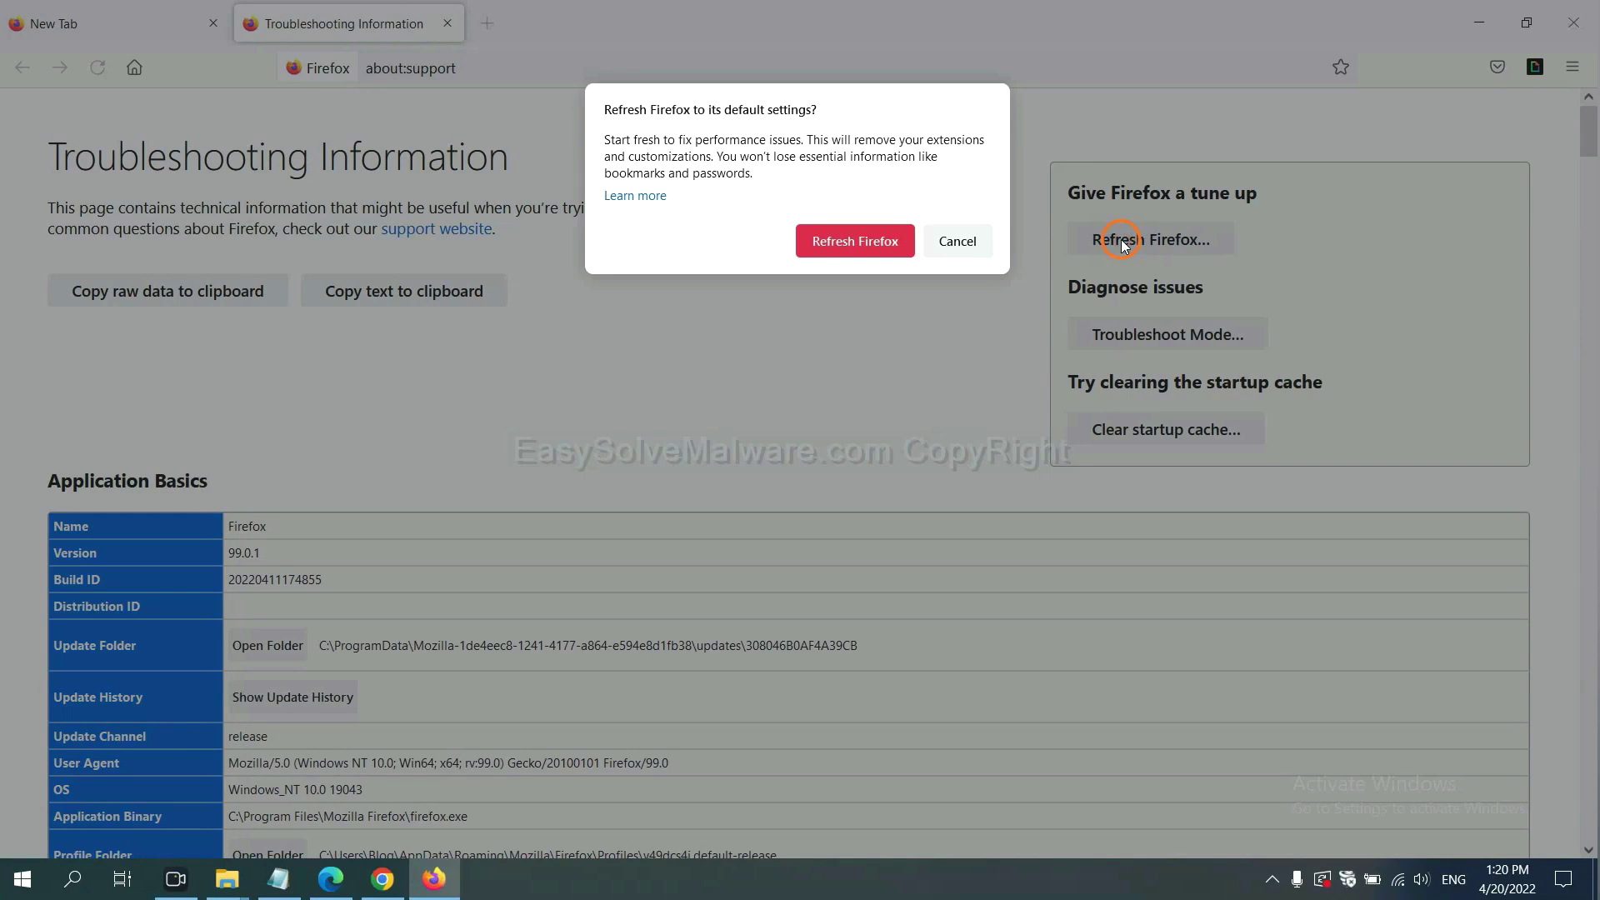
pyautogui.click(862, 245)
pyautogui.click(331, 879)
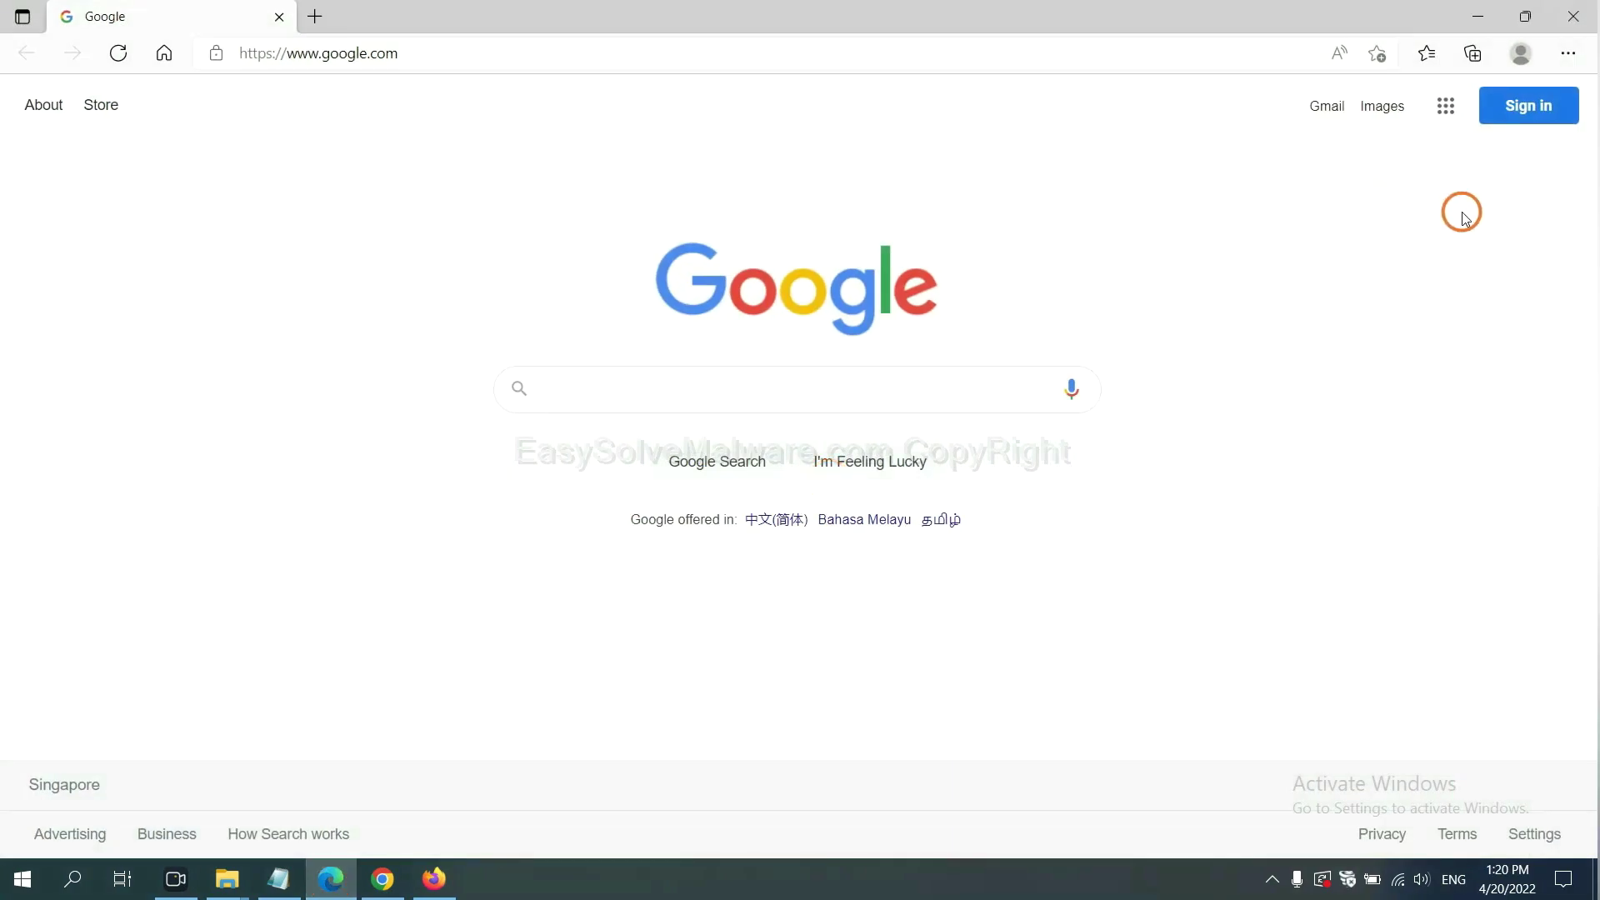
# - Search Edge settings for 'reset' and choose 'Restore settings to their default values'
pyautogui.click(1567, 54)
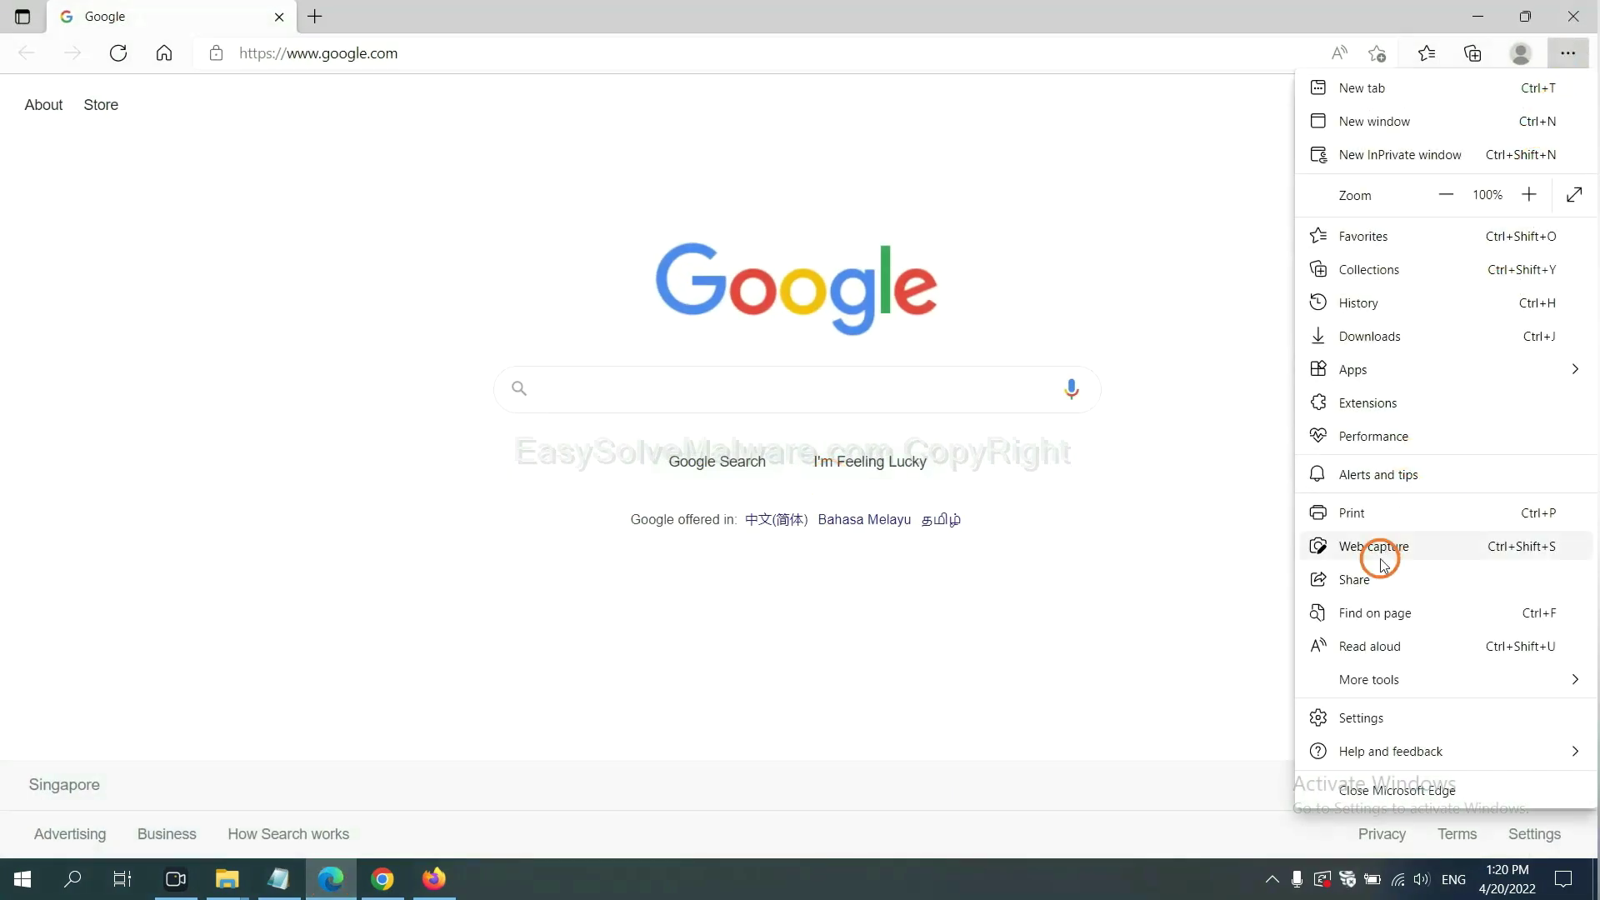
pyautogui.click(1378, 719)
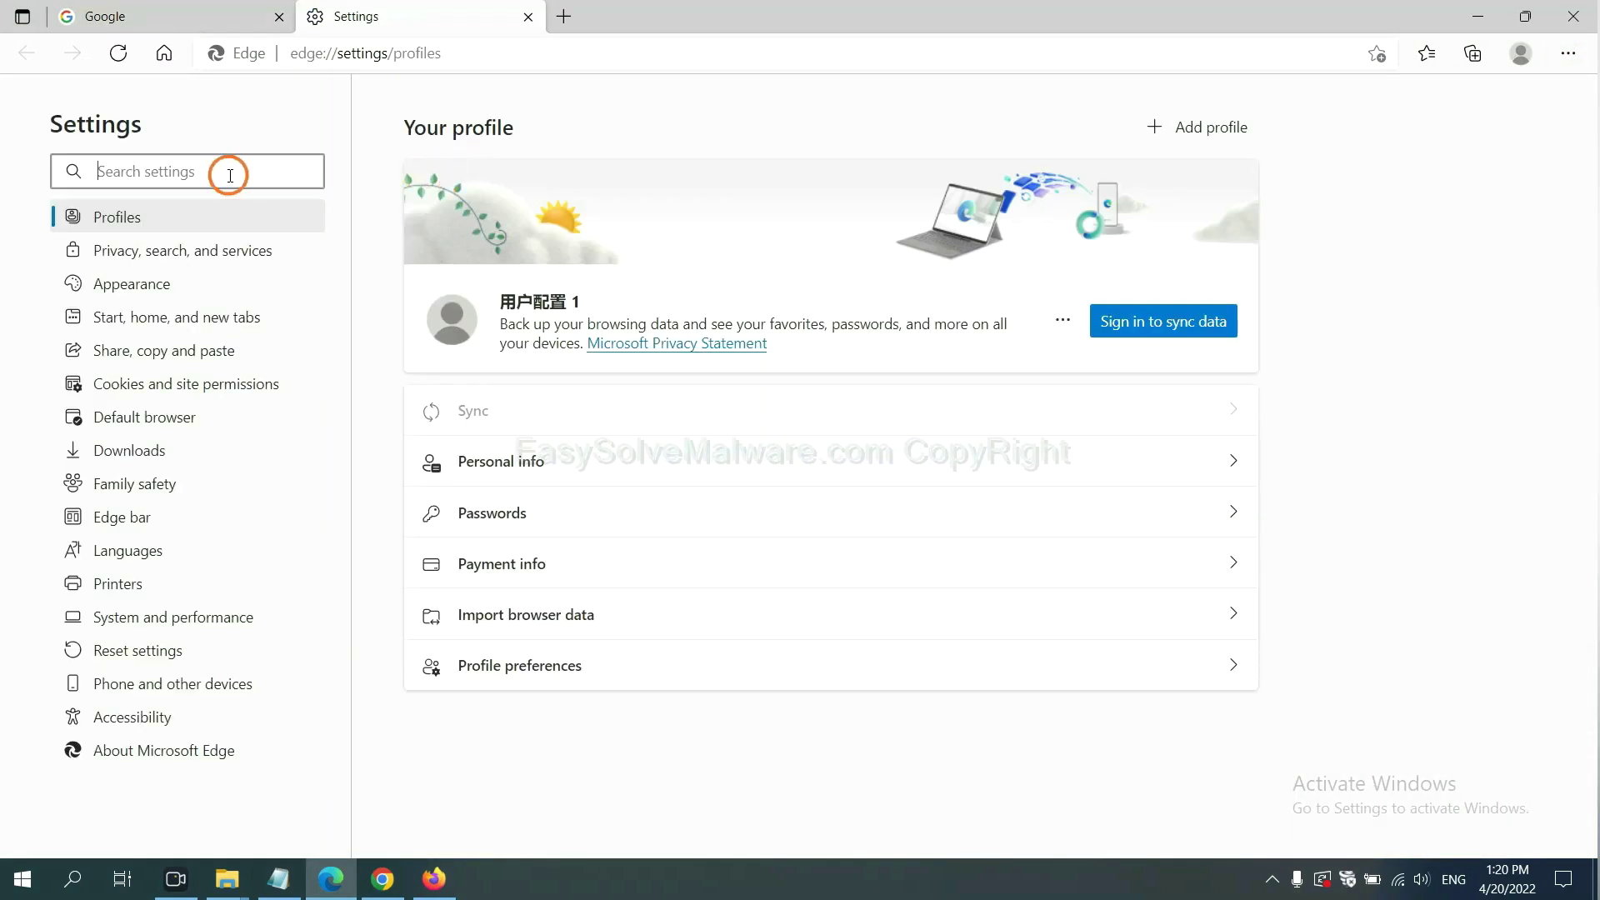
pyautogui.write('re')
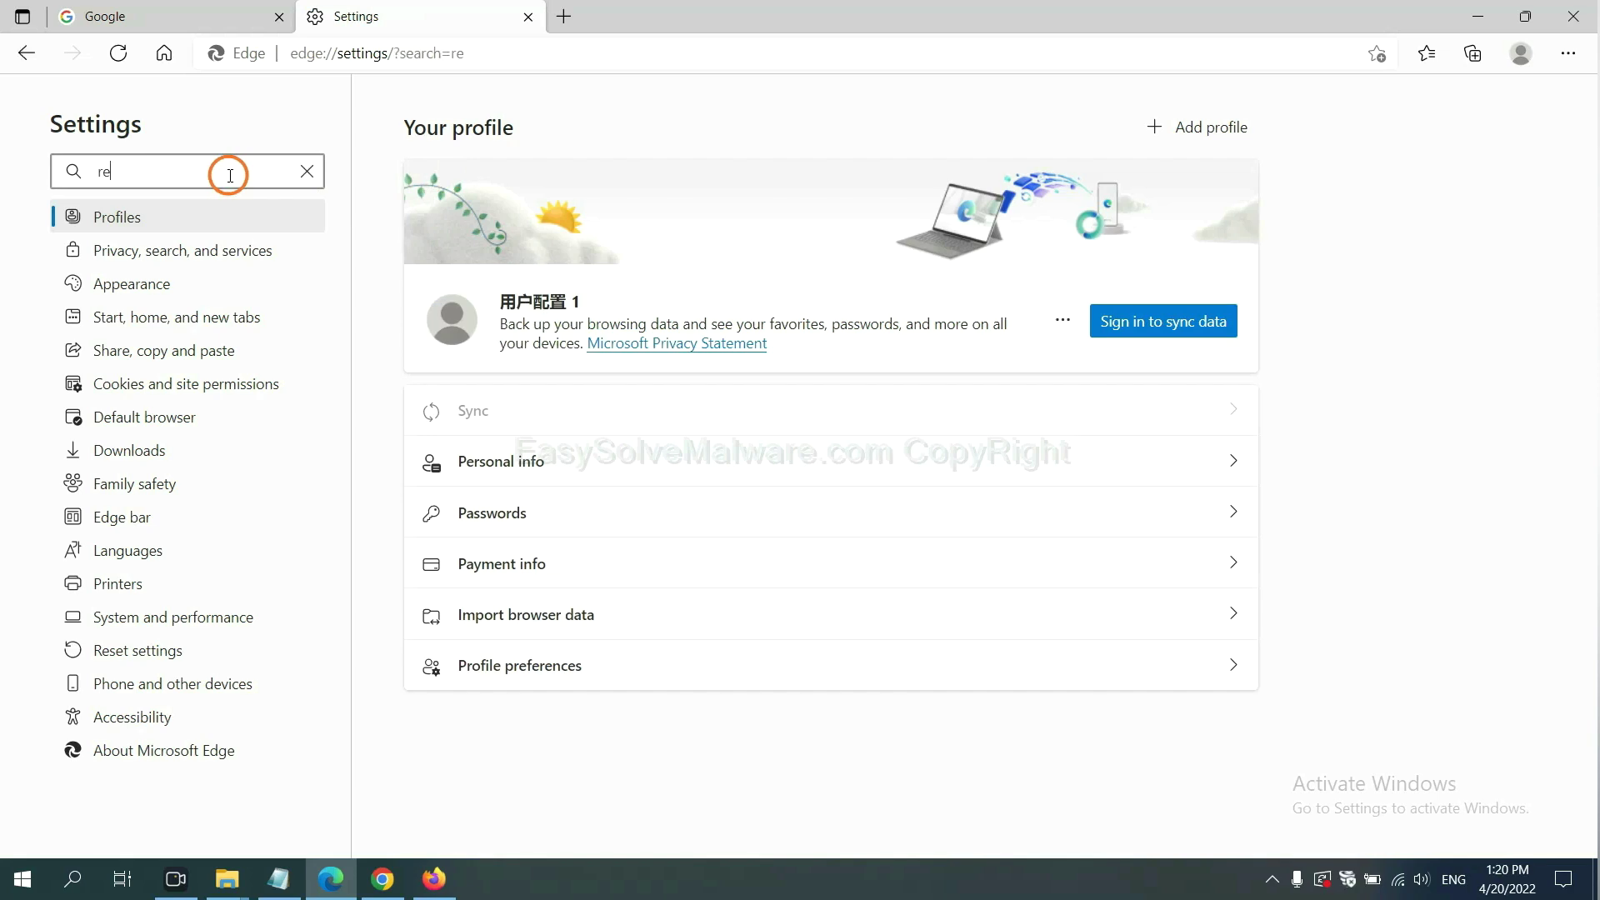
pyautogui.write('set')
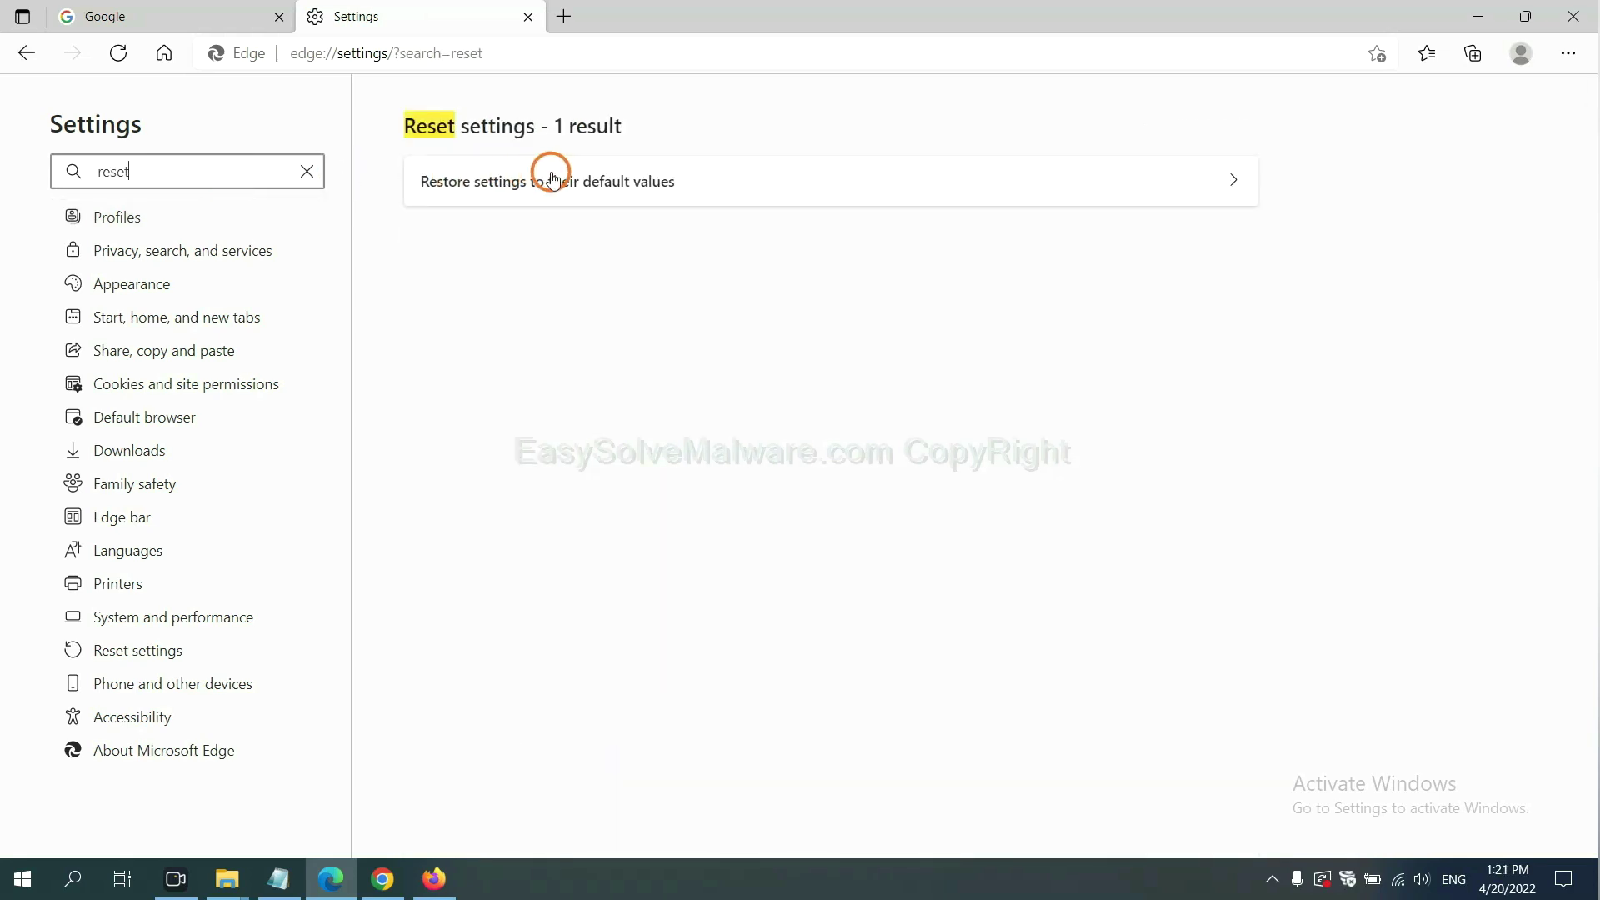
pyautogui.click(557, 180)
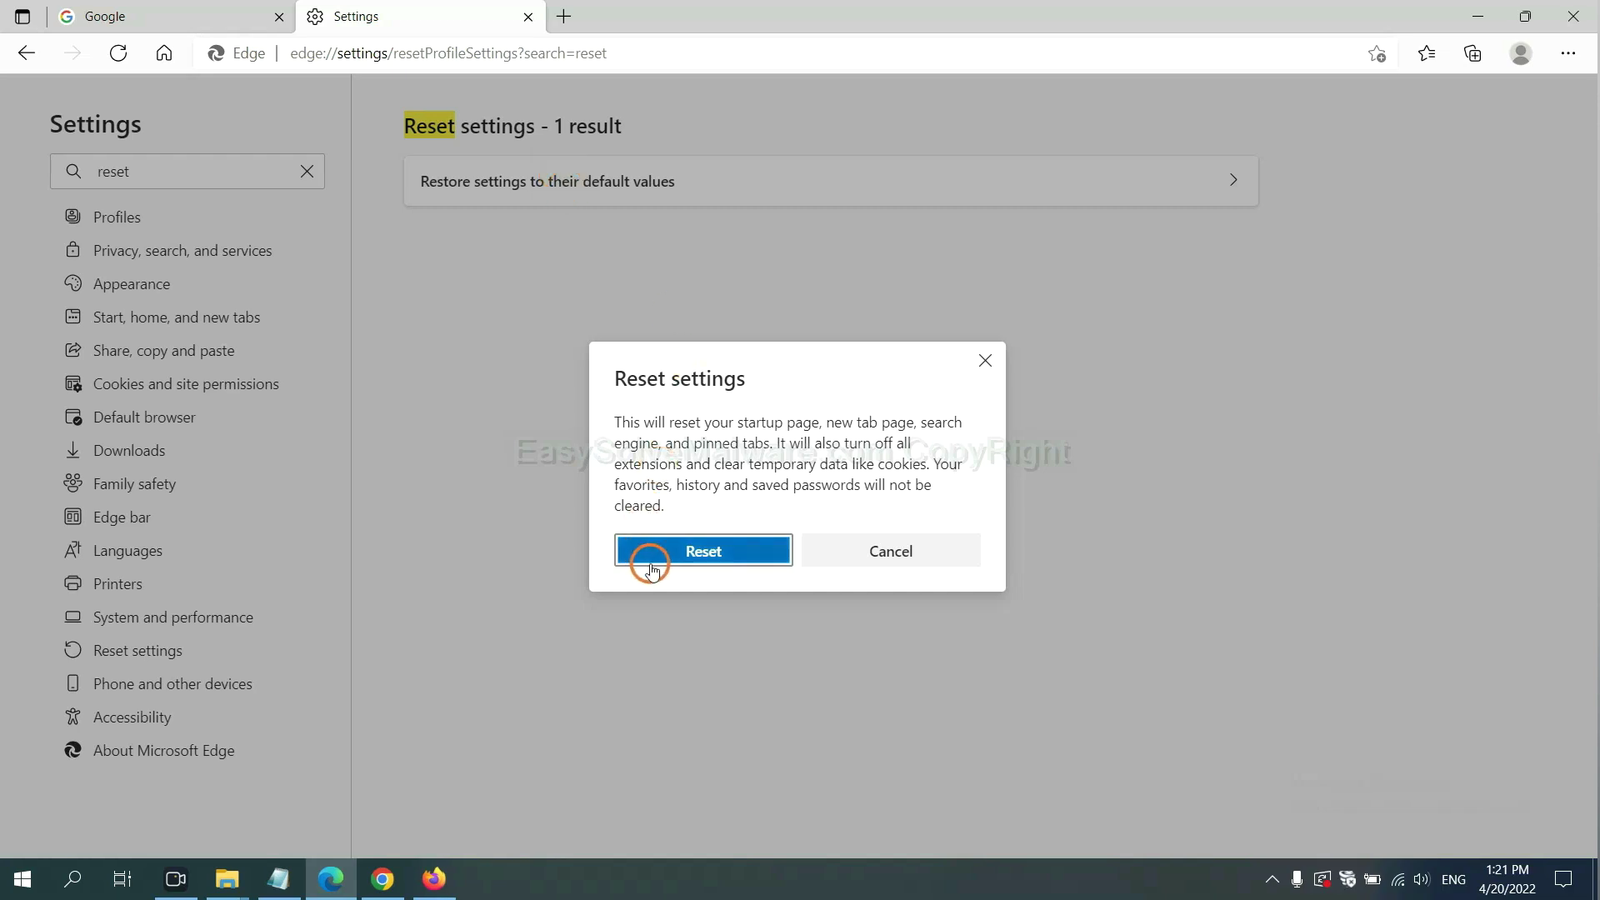